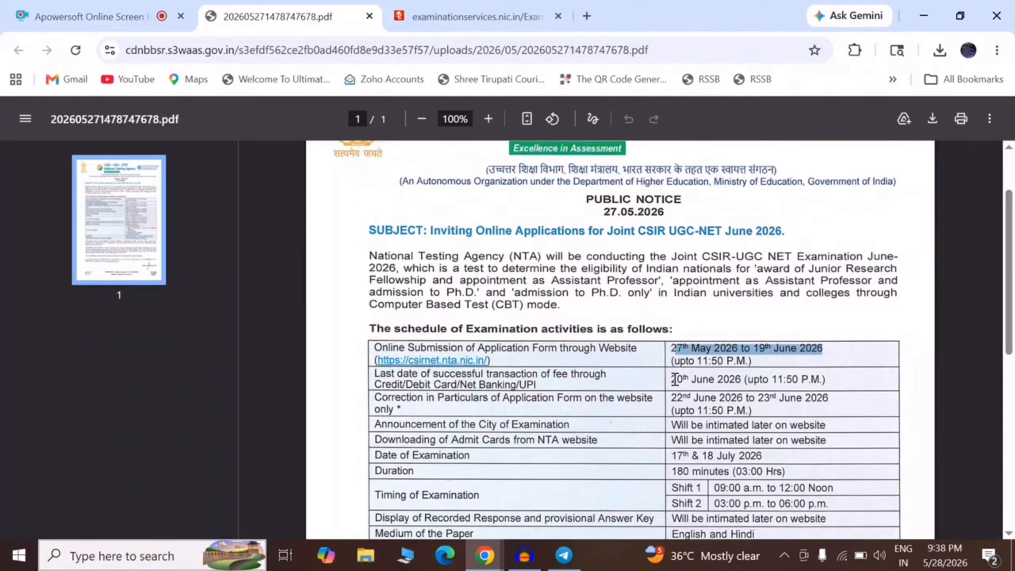
Mark the fee-payment deadline and correction-window dates in the public notice, then return to the portal.
left_click_drag(674, 379, 744, 379)
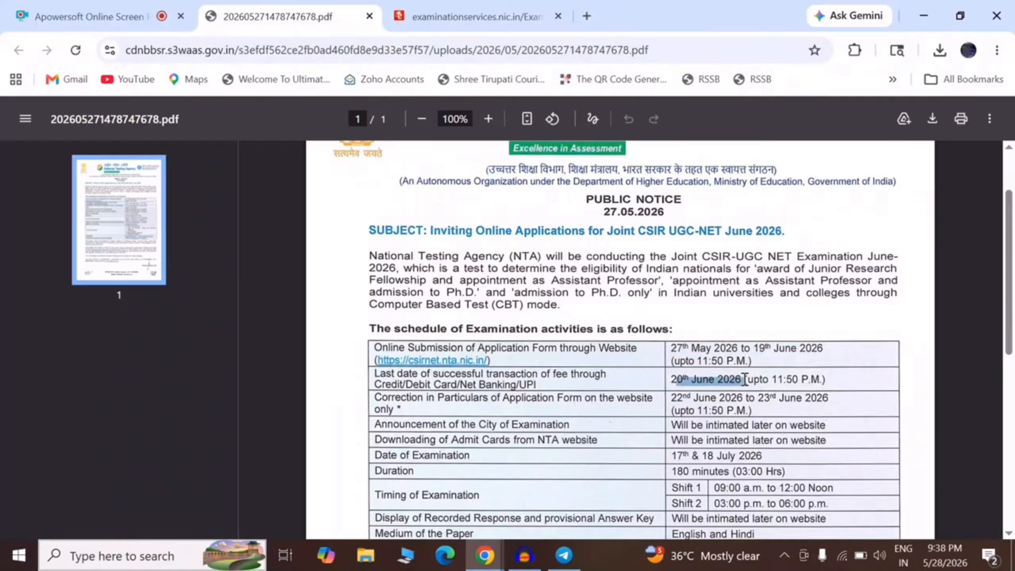
left_click_drag(675, 398, 798, 396)
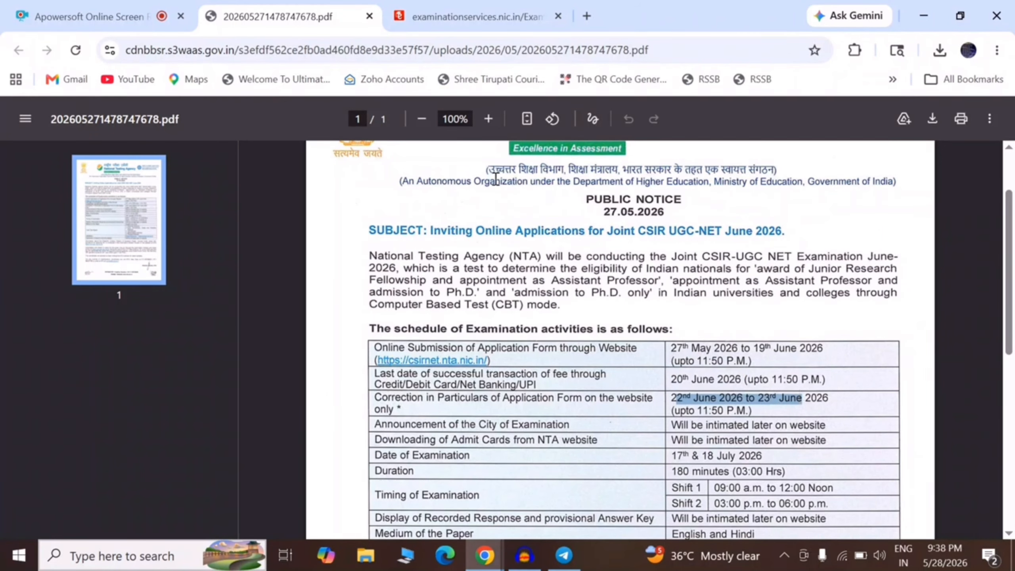
left_click(474, 5)
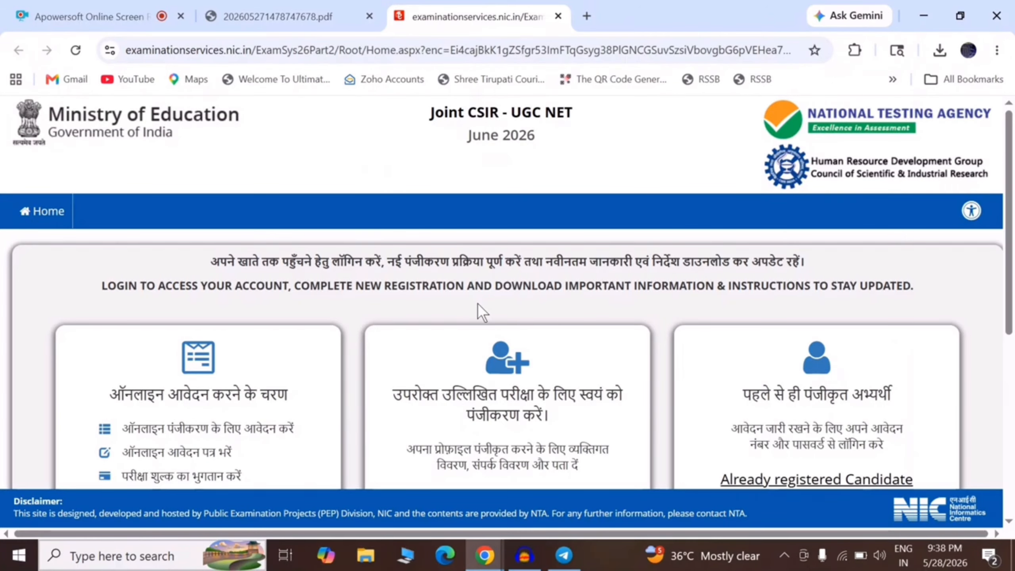
Start a new registration and review fees: General Rs. 1150, EWS/OBC-NCL Rs. 600, SC/ST/PwD Rs. 325.
left_click_drag(1013, 242, 1012, 398)
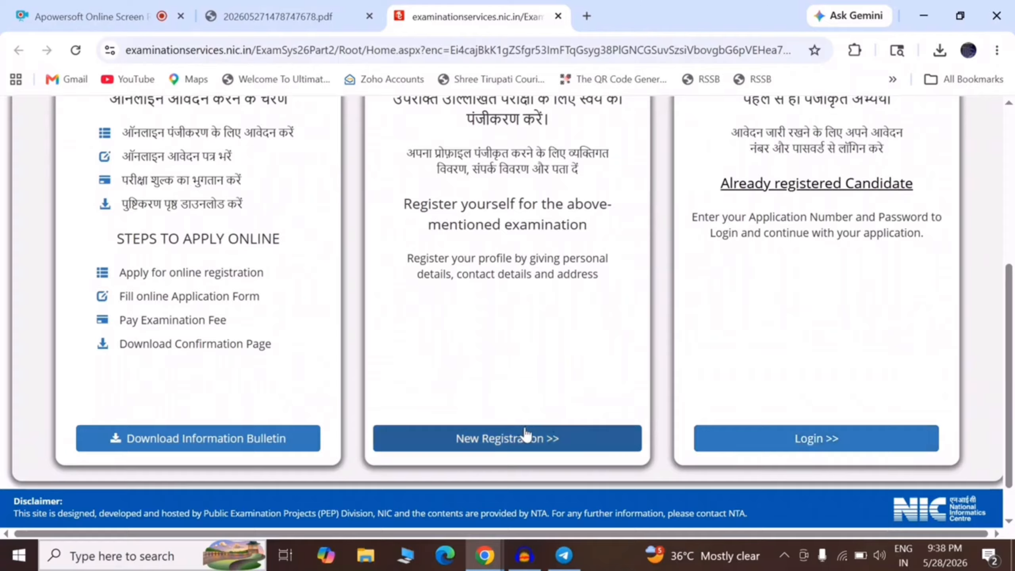
left_click(518, 438)
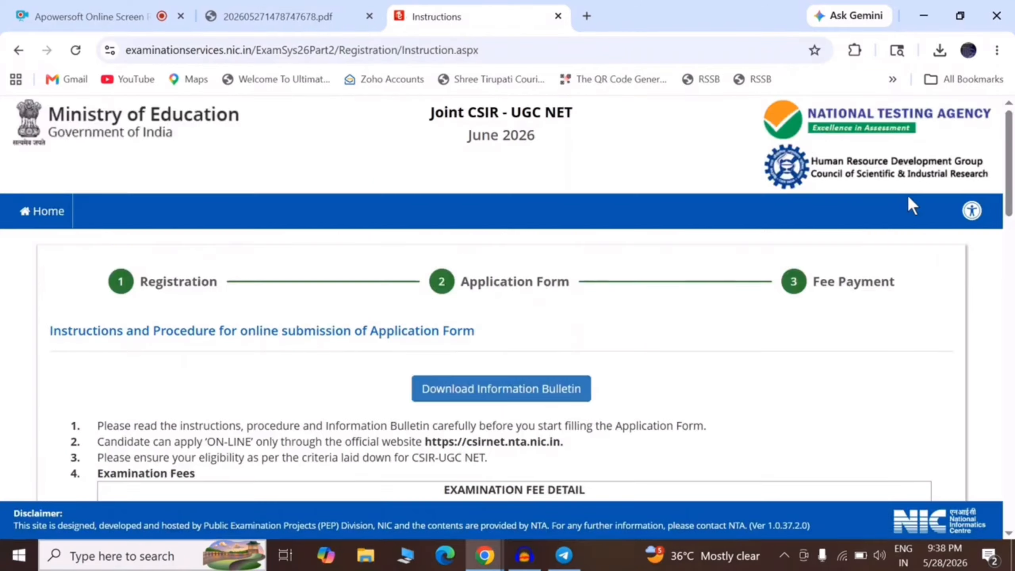
left_click_drag(1011, 162, 1013, 243)
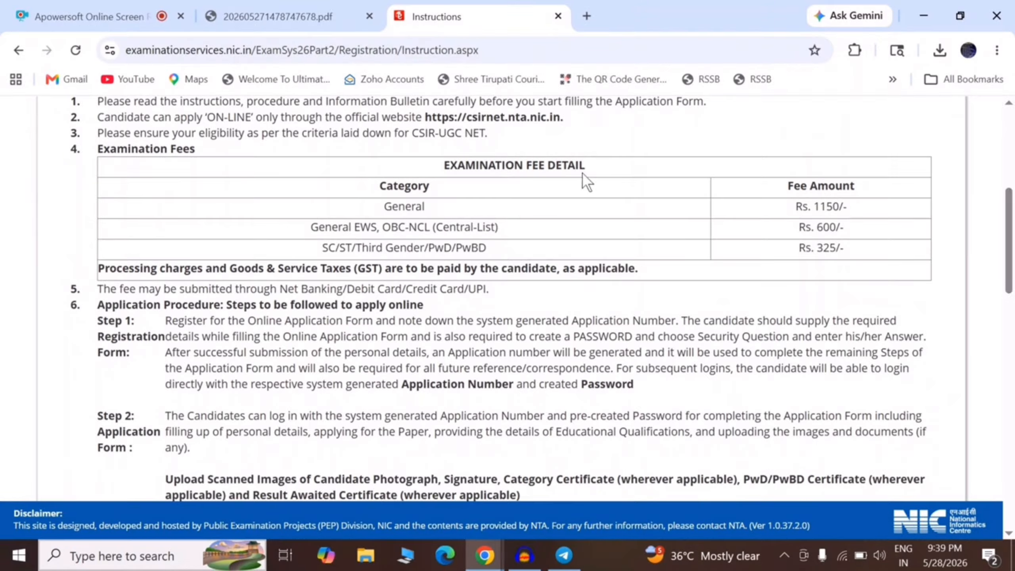
left_click_drag(374, 206, 454, 208)
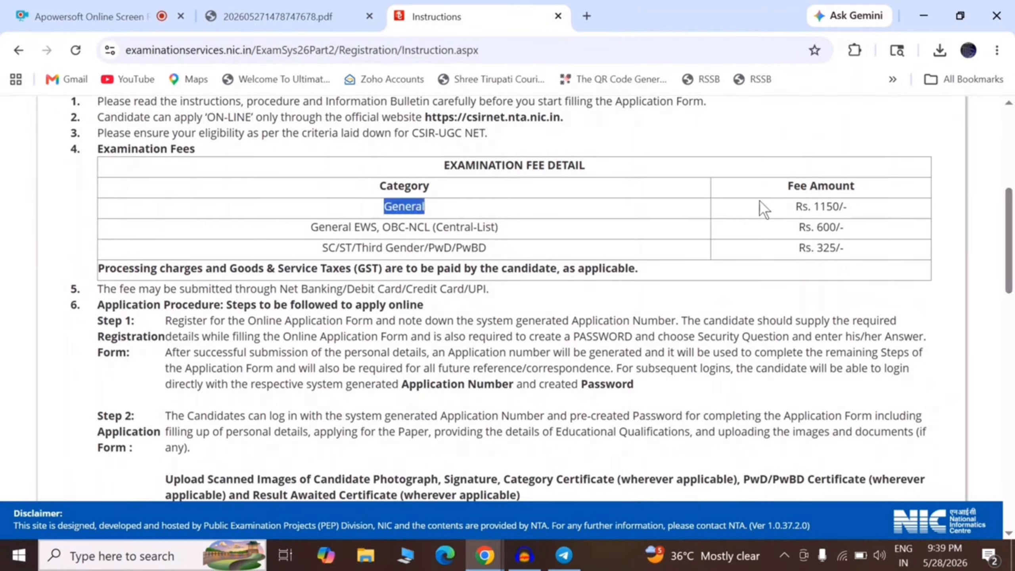
left_click_drag(789, 207, 846, 204)
left_click_drag(311, 227, 494, 233)
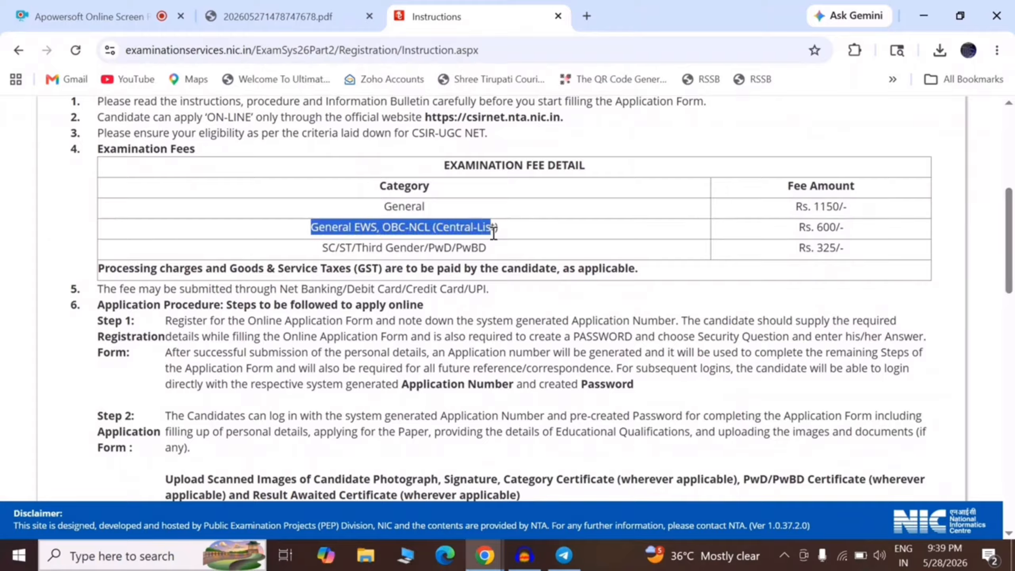
left_click_drag(788, 228, 845, 230)
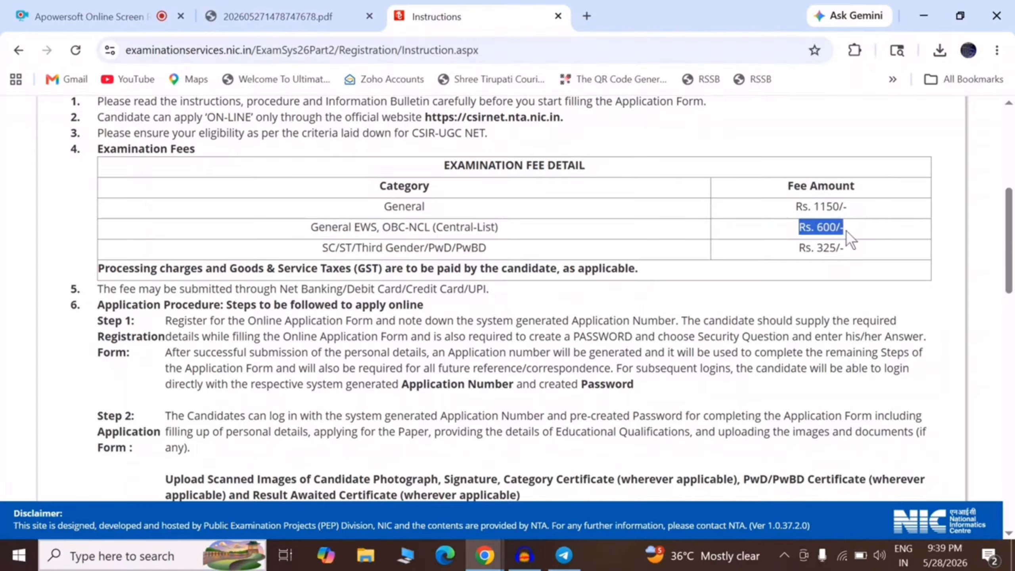
left_click_drag(322, 248, 412, 252)
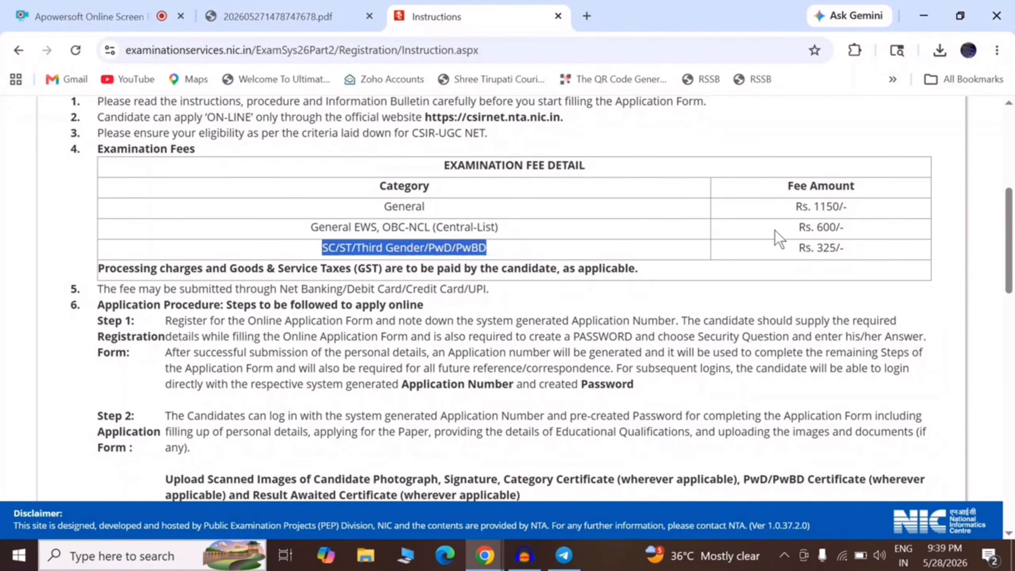
left_click_drag(798, 246, 849, 243)
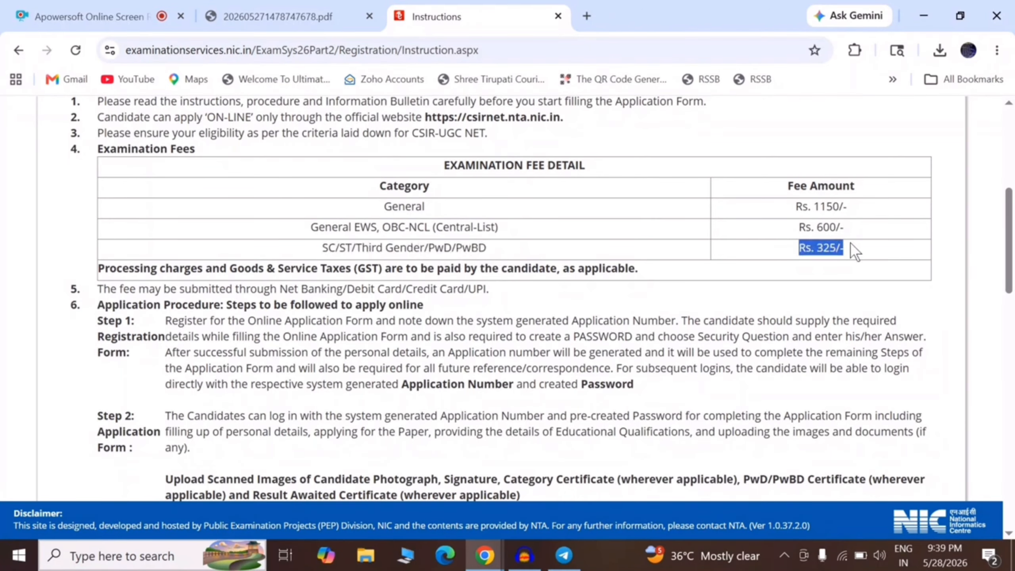
Accept the instructions declaration and proceed to the registration form.
left_click(918, 266)
left_click_drag(1011, 234, 1013, 474)
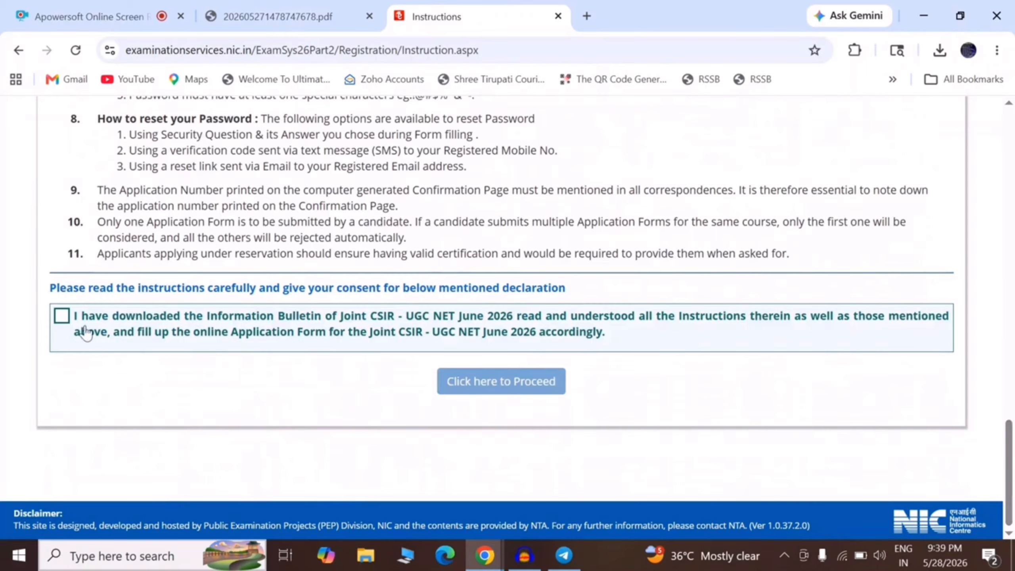
left_click(86, 333)
left_click(499, 385)
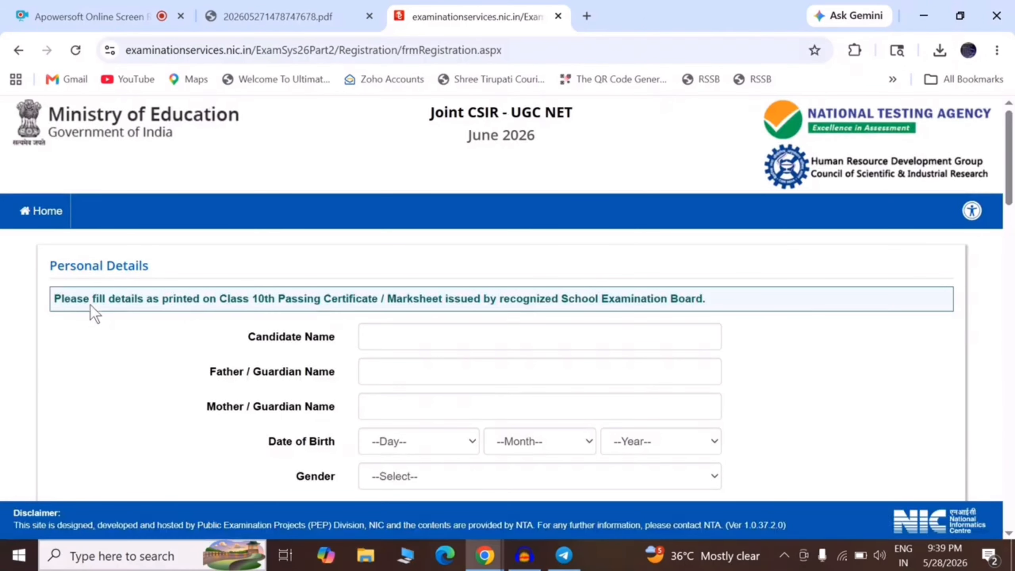
Enter the candidate's and parents' names, a 1990 birth date and gender, plus their confirmation fields.
left_click_drag(59, 299, 697, 316)
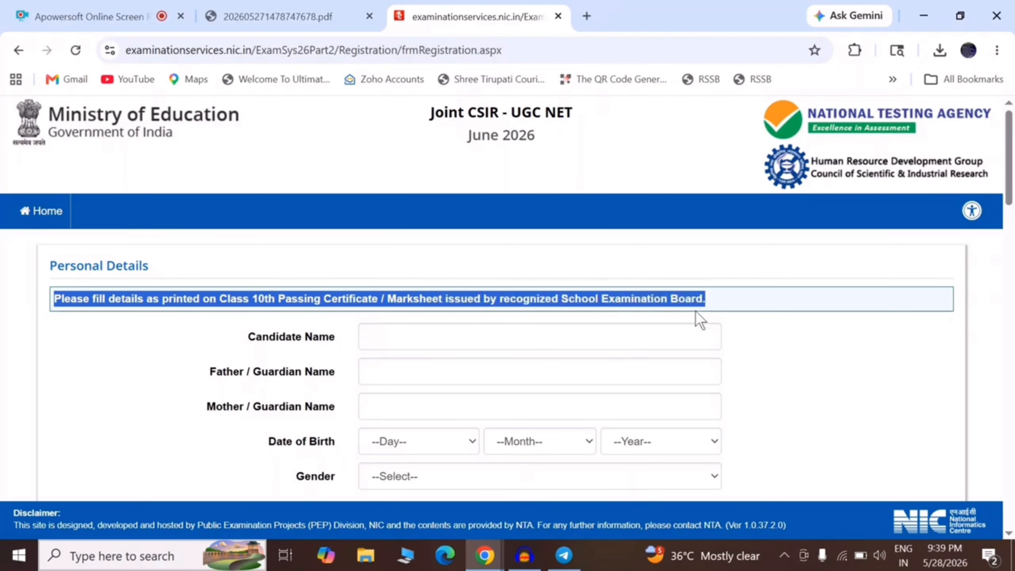
left_click(498, 338)
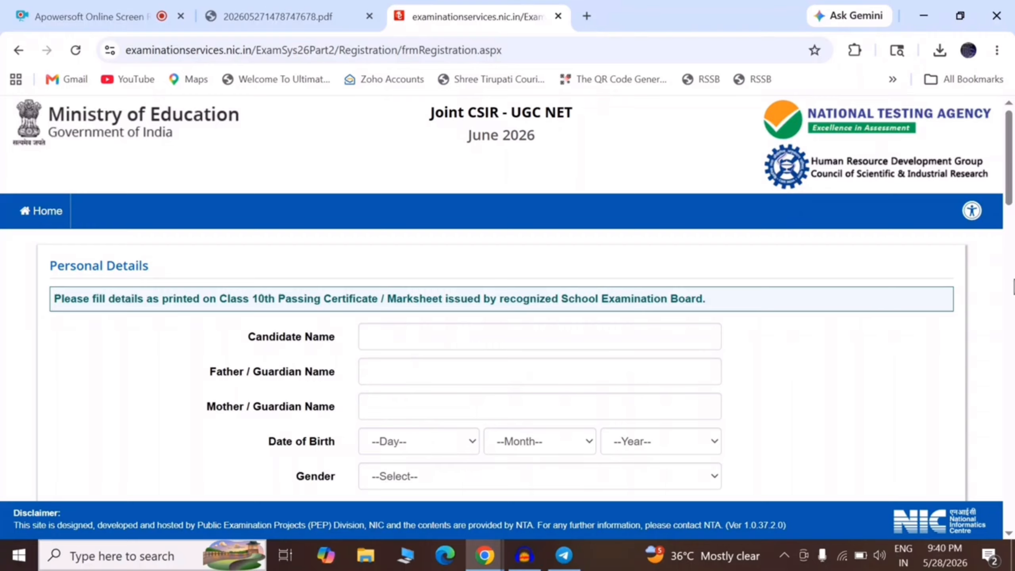
scroll(466, 375, "down", 5)
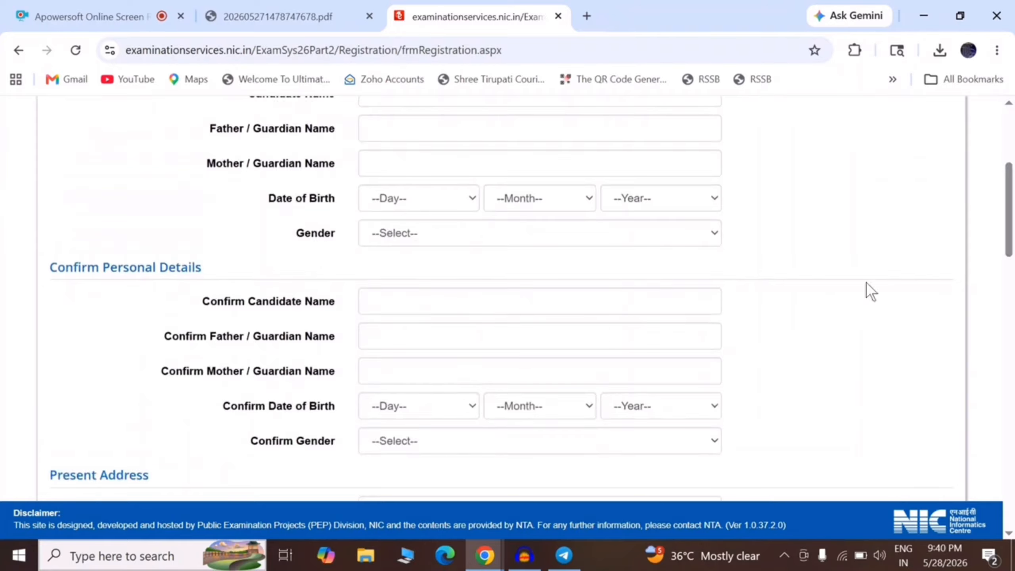
left_click_drag(1009, 246, 1009, 318)
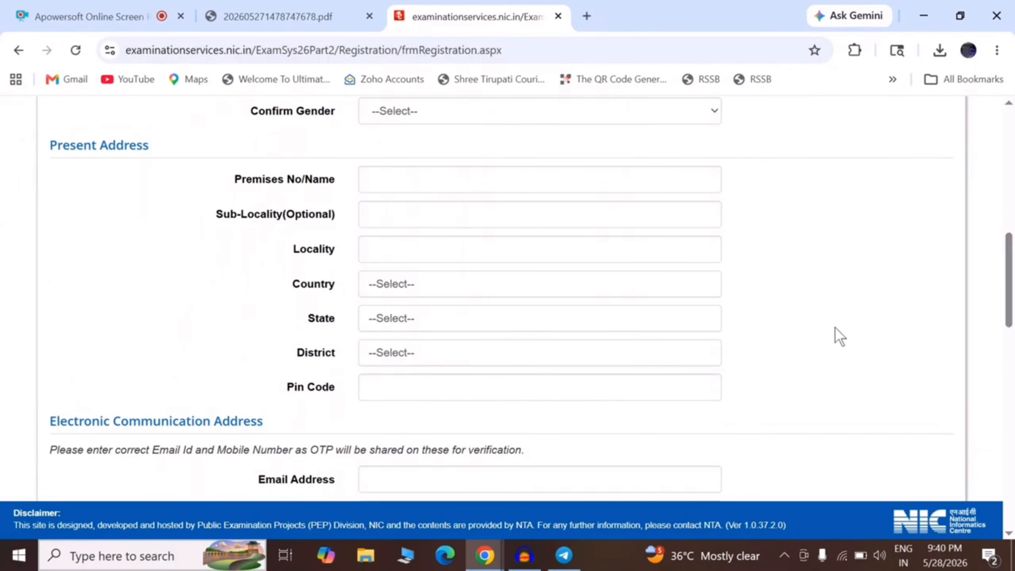
left_click_drag(1010, 280, 1009, 324)
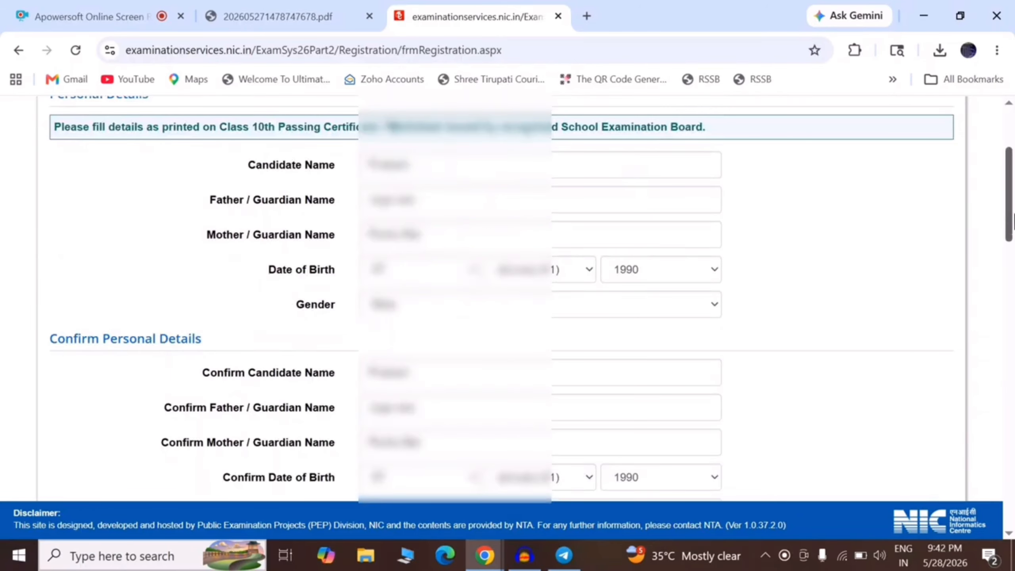
Make the permanent address the same as the present address.
scroll(1012, 220, "down", 6)
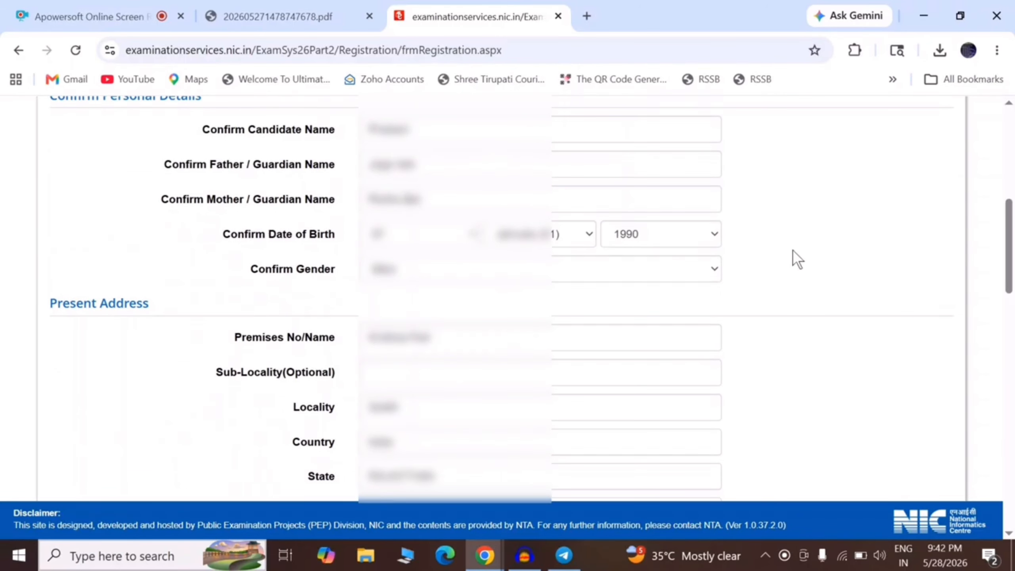
scroll(1008, 246, "down", 4)
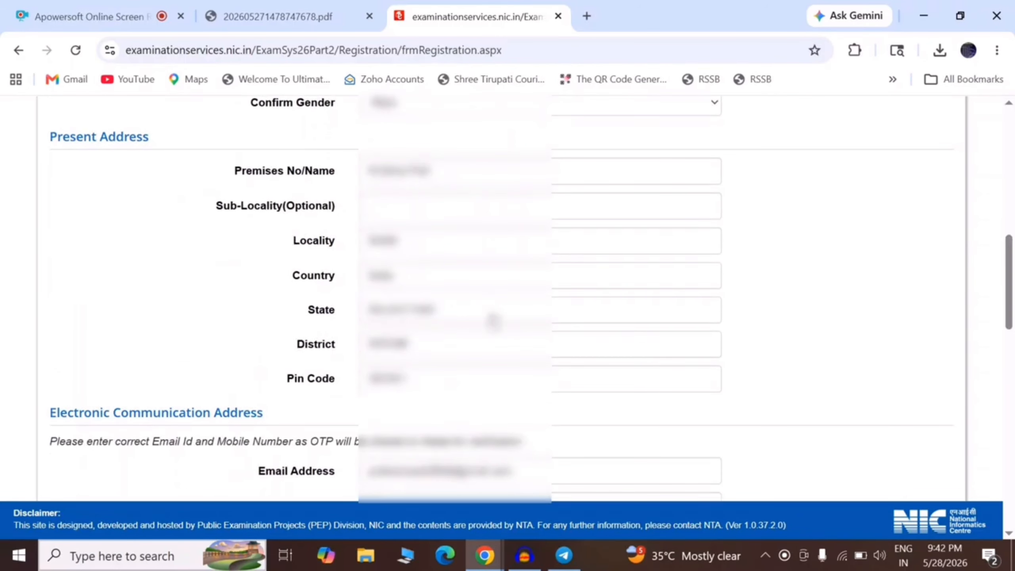
scroll(1009, 280, "down", 6)
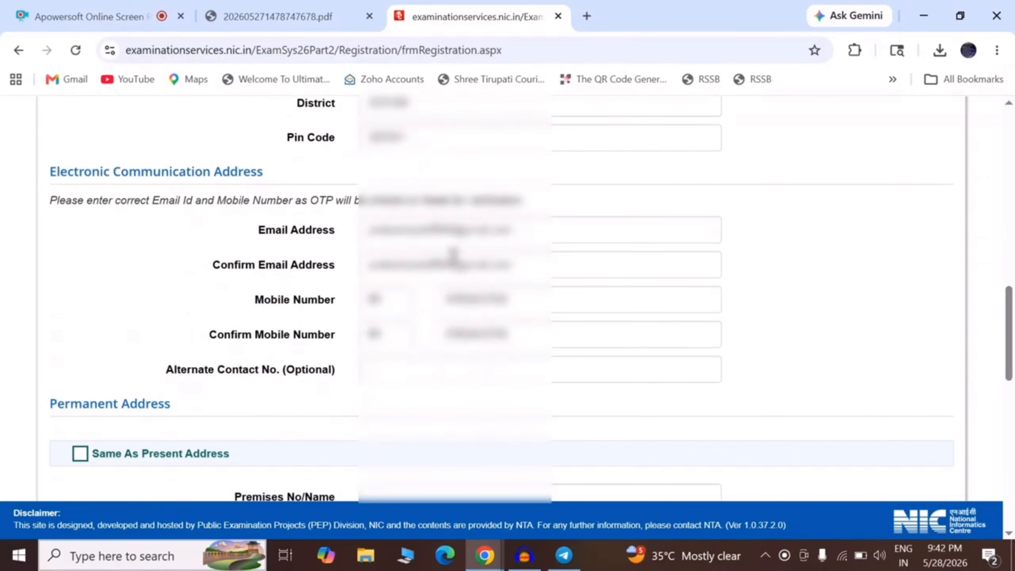
left_click_drag(1013, 339, 1013, 370)
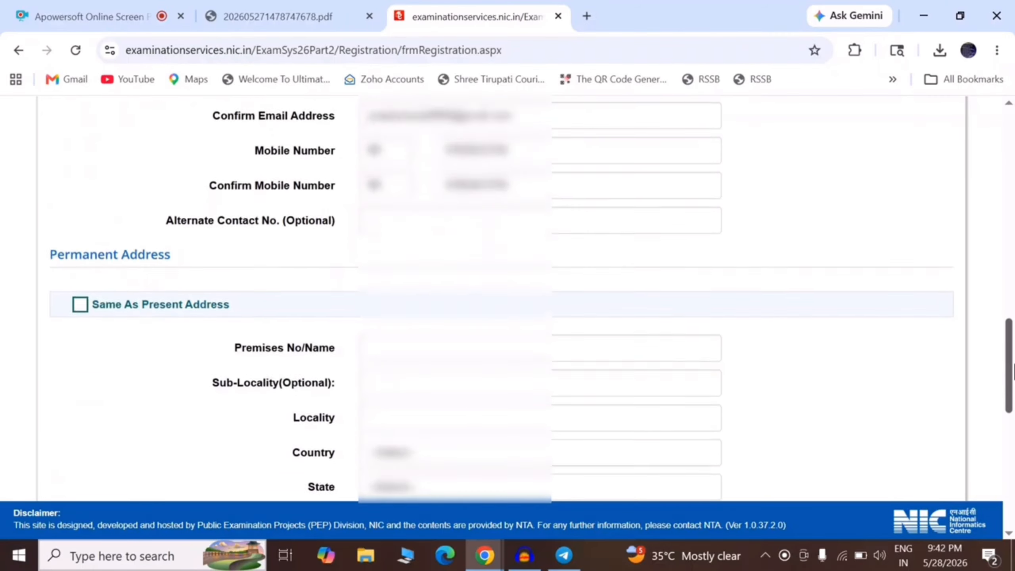
scroll(611, 226, "down", 3)
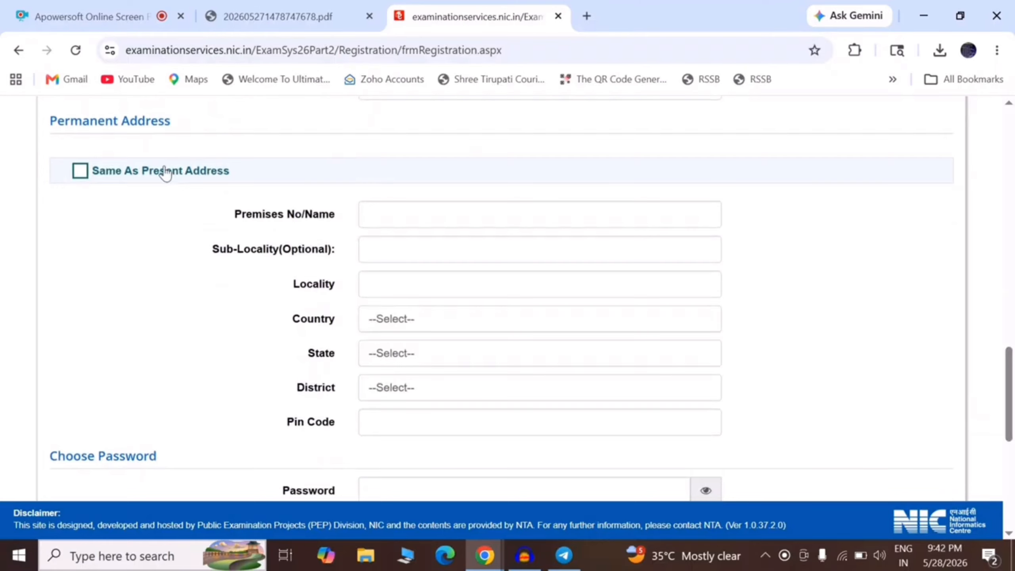
left_click(80, 171)
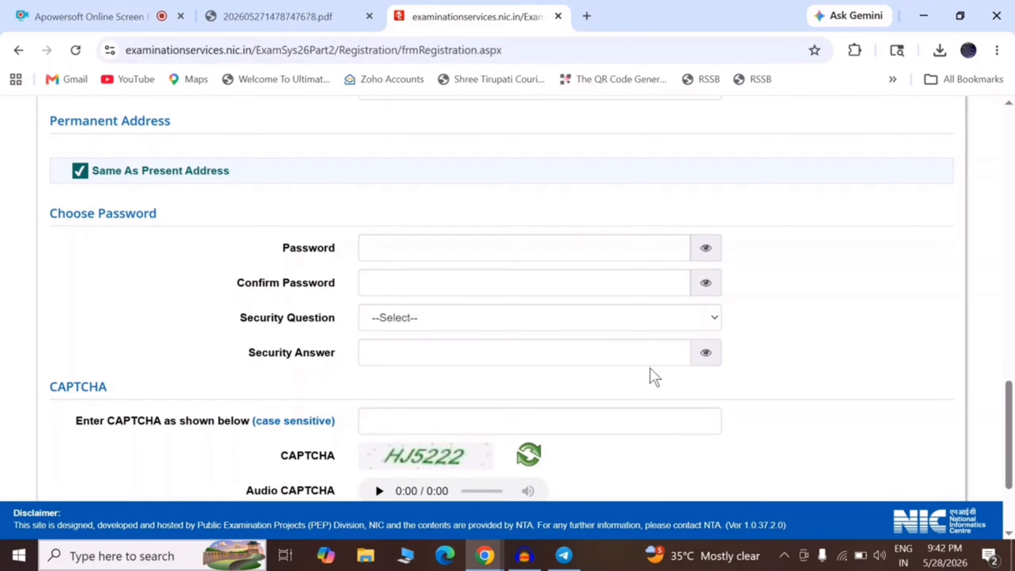
Set the password, favourite-sport security question with answer, and the CAPTCHA.
scroll(498, 284, "down", 1)
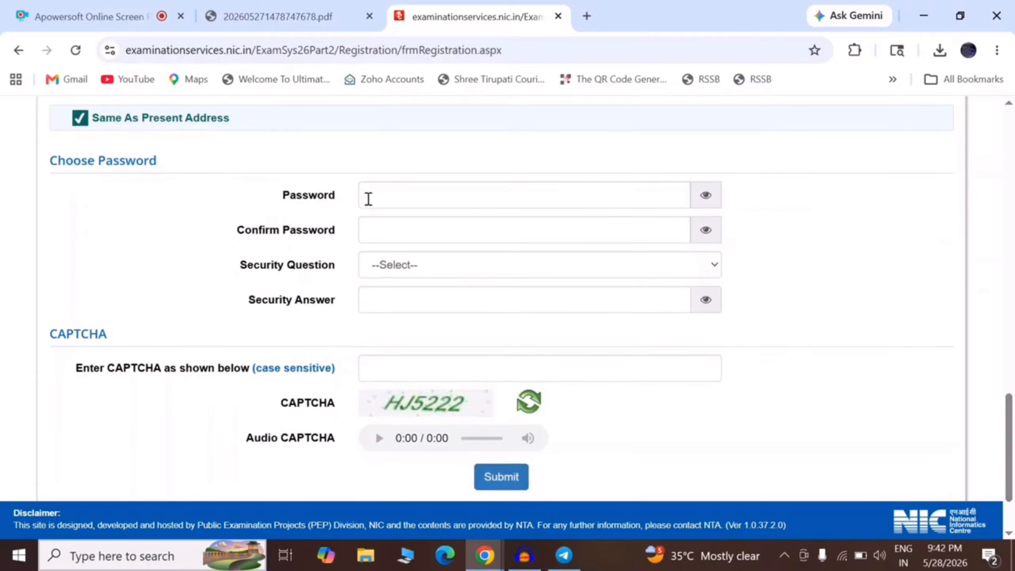
left_click(427, 270)
left_click(427, 270)
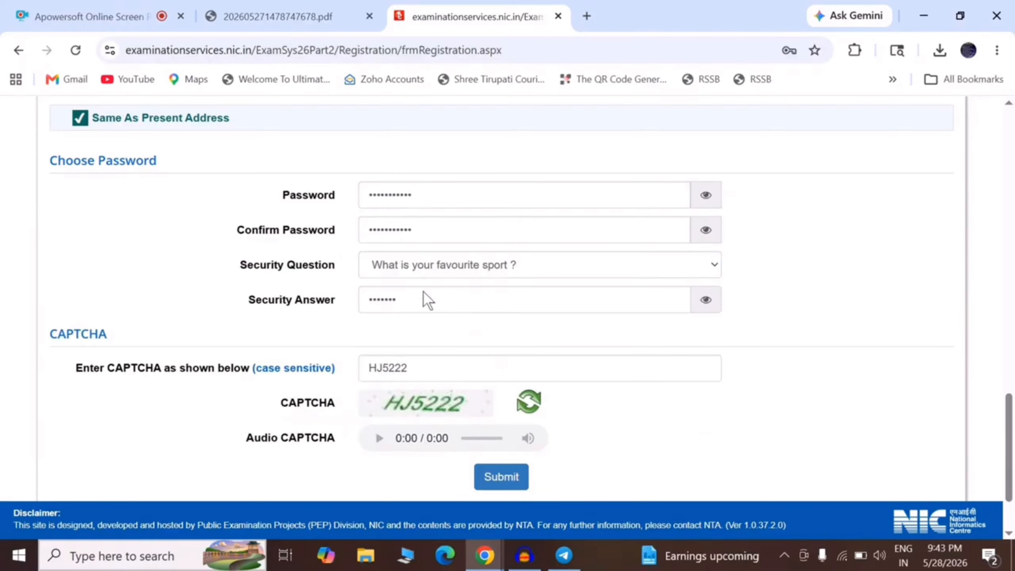
Submit the registration form for review and dismiss the review notice.
left_click(503, 480)
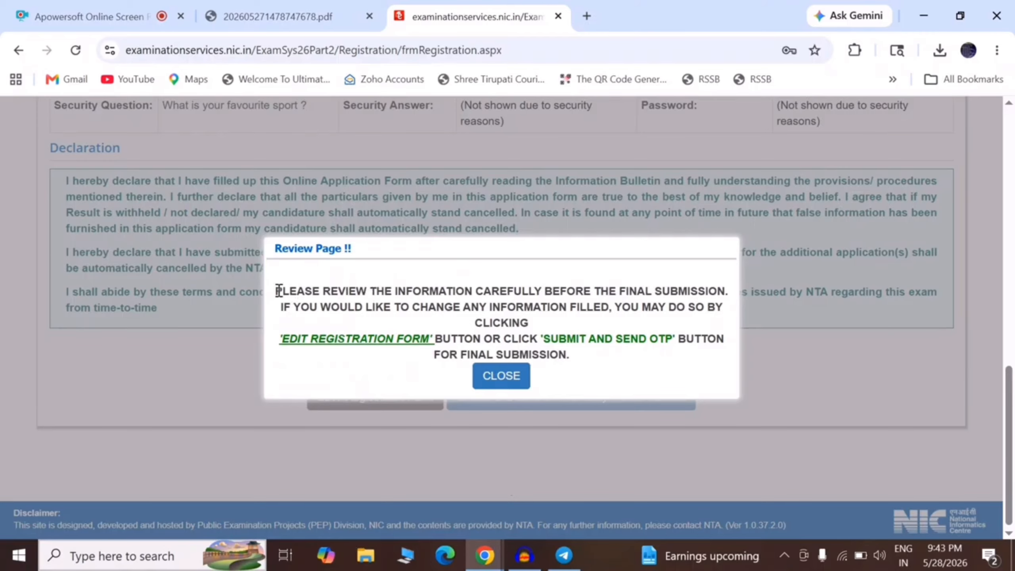
left_click_drag(275, 291, 724, 291)
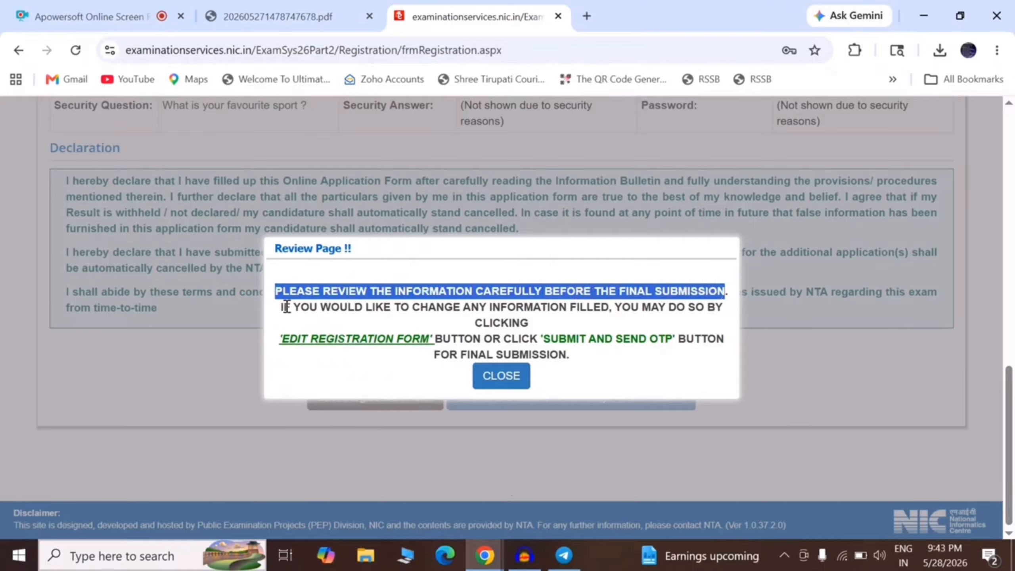
left_click_drag(280, 307, 625, 351)
left_click(625, 351)
left_click(502, 378)
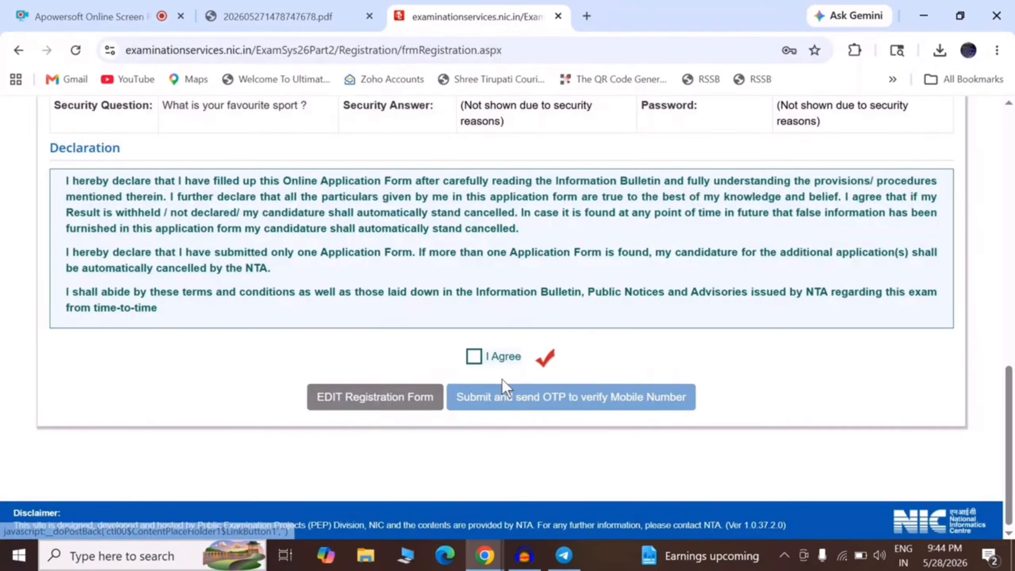
mouse_move(1007, 384)
left_mouse_down()
mouse_move(1011, 120)
mouse_move(1013, 416)
mouse_move(1014, 386)
mouse_move(1013, 396)
left_mouse_up()
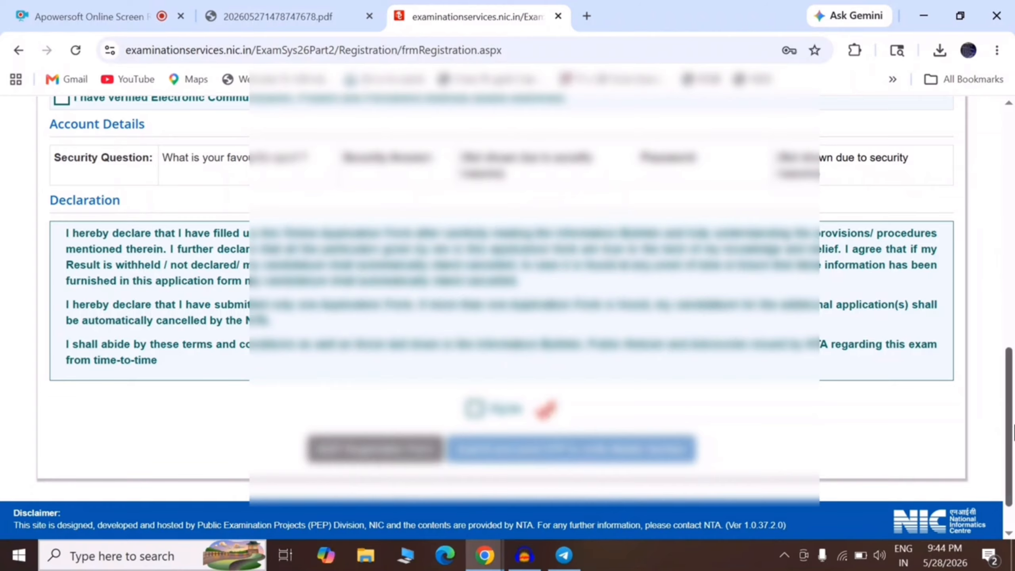
Confirm personal and address details, accept the declaration, and submit the registration with the mobile OTP.
left_click_drag(1013, 432, 1013, 238)
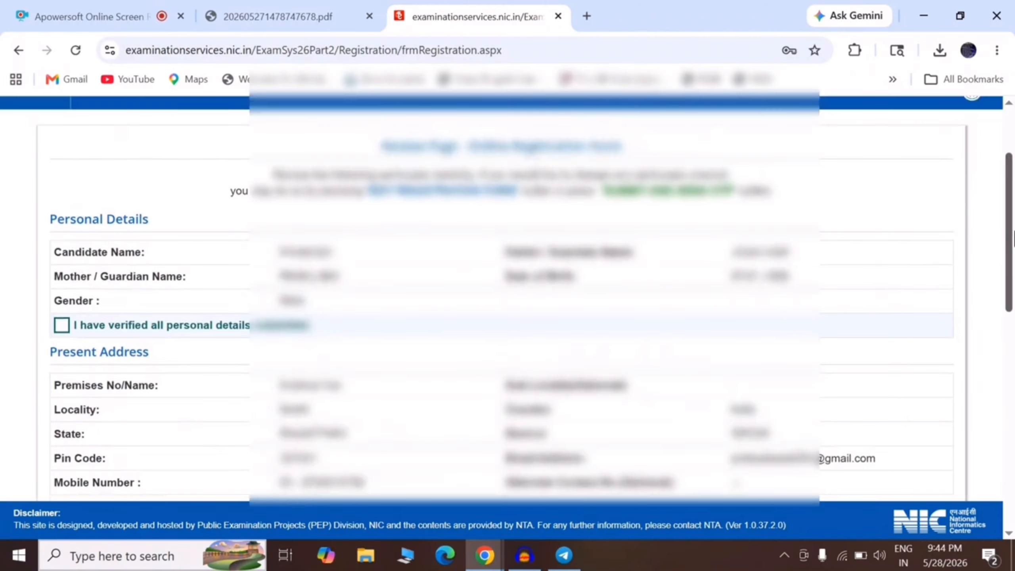
left_click(62, 324)
left_click_drag(1013, 264, 1013, 470)
left_click(62, 295)
left_click(473, 382)
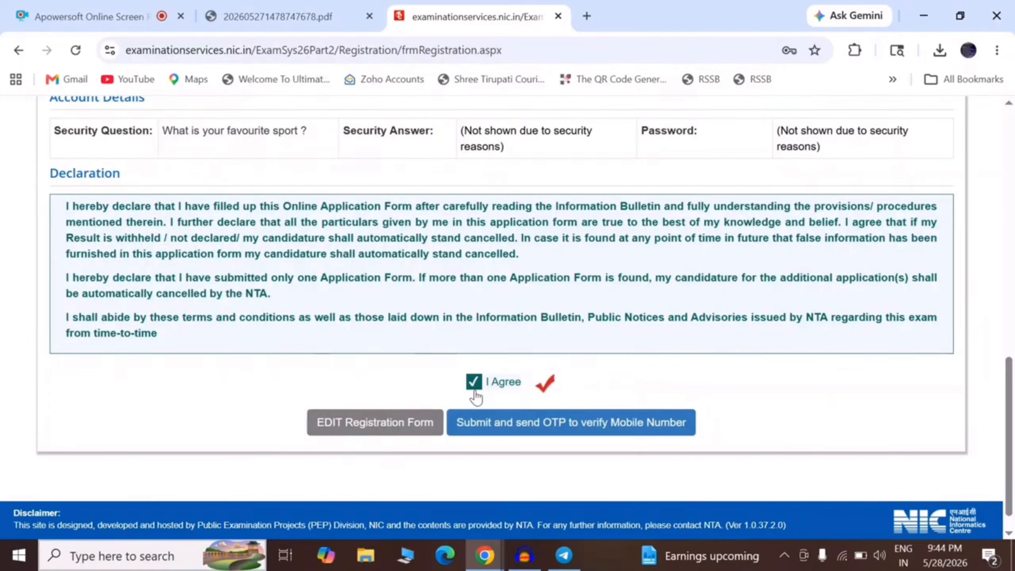
left_click(524, 424)
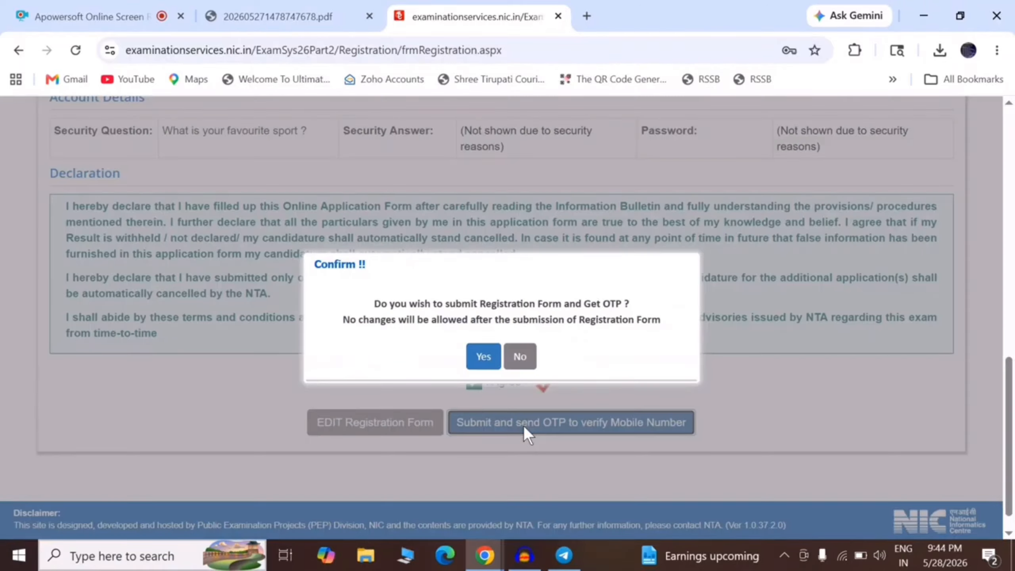
left_click(485, 361)
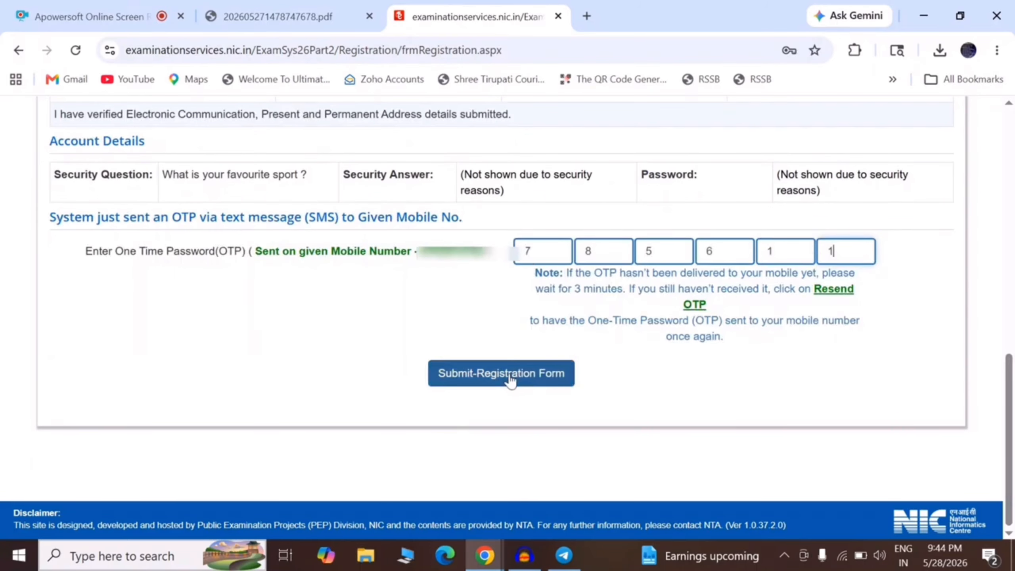
left_click(509, 377)
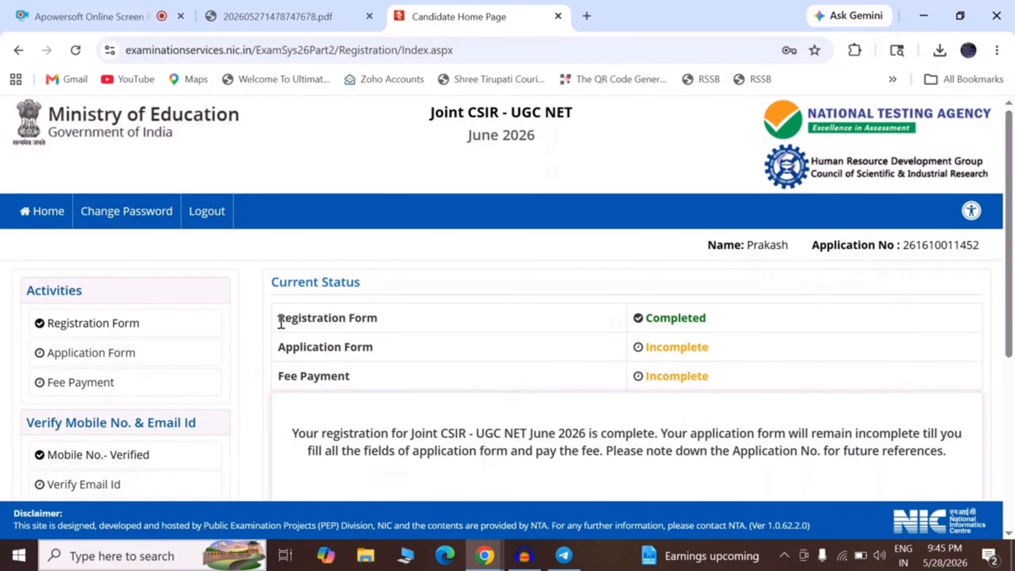
Check statuses: Registration Form Completed, Application Form and Fee Payment still Incomplete.
left_click_drag(278, 318, 355, 318)
left_click_drag(649, 316, 725, 322)
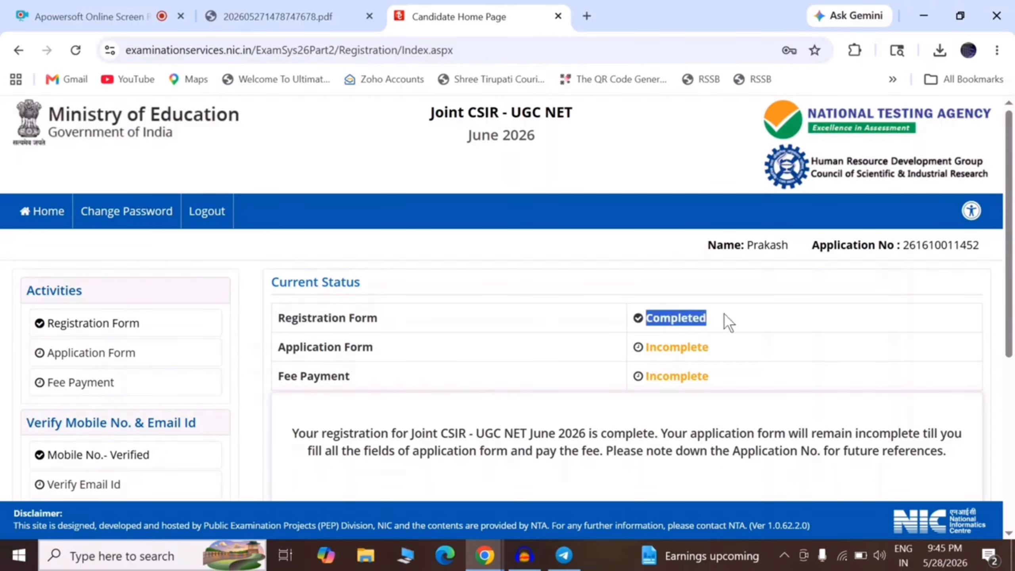
left_click(300, 348)
left_click_drag(285, 348, 537, 351)
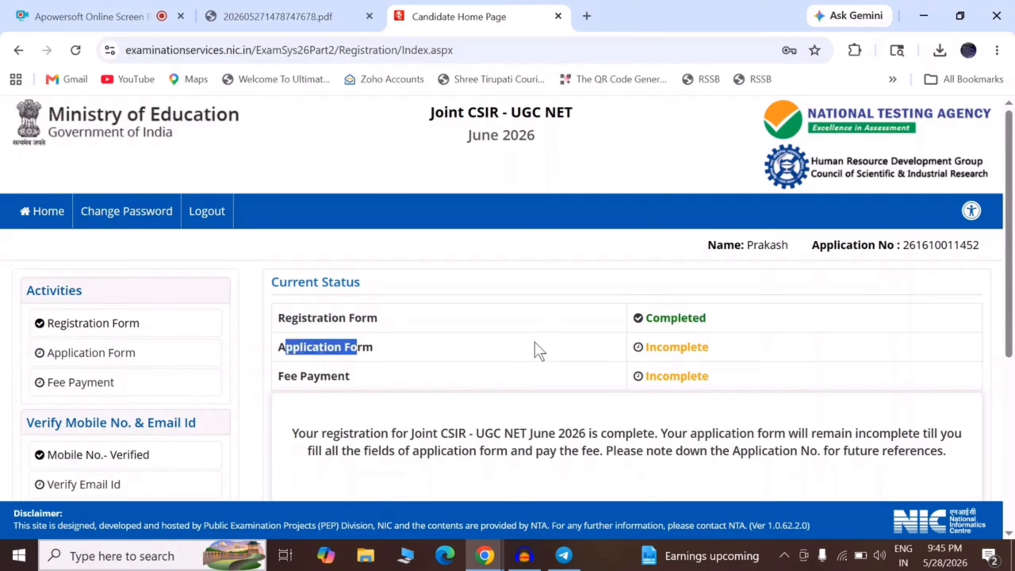
left_click_drag(657, 347, 697, 347)
left_click_drag(284, 378, 479, 388)
left_click_drag(652, 377, 699, 377)
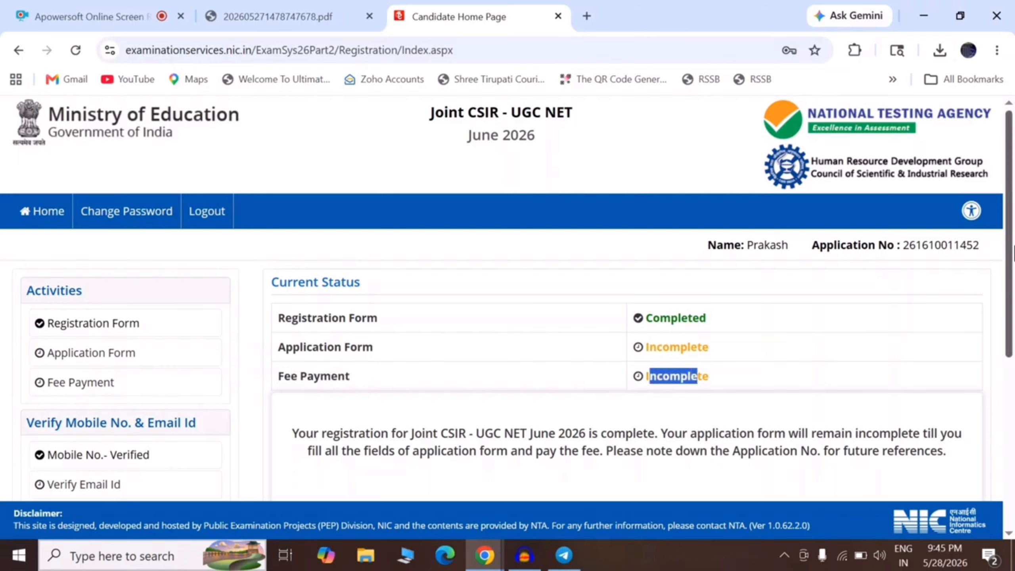
scroll(1001, 370, "down", 5)
Open the application form steps page and start the Personal Details step.
left_click(610, 394)
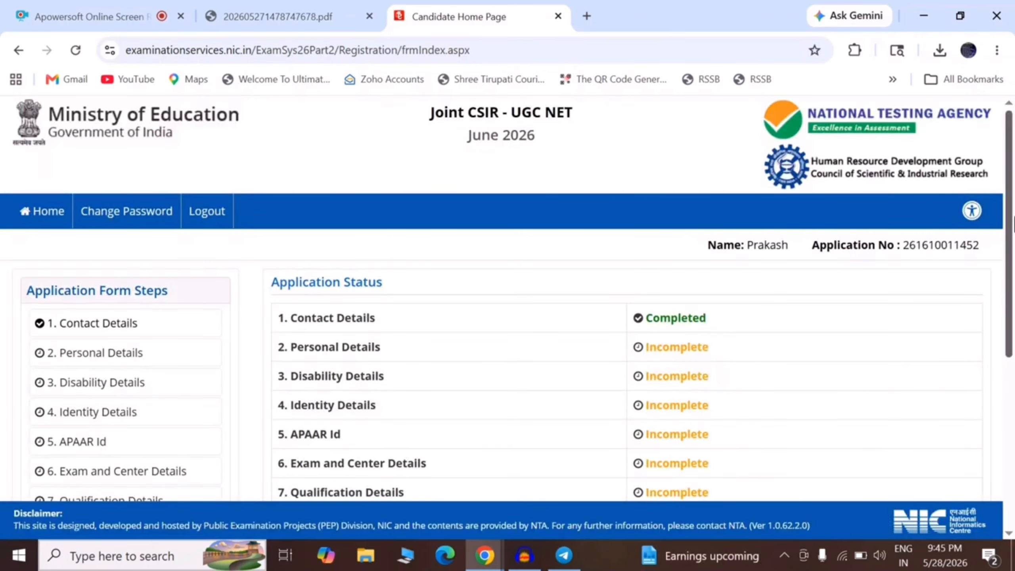
scroll(1013, 224, "down", 3)
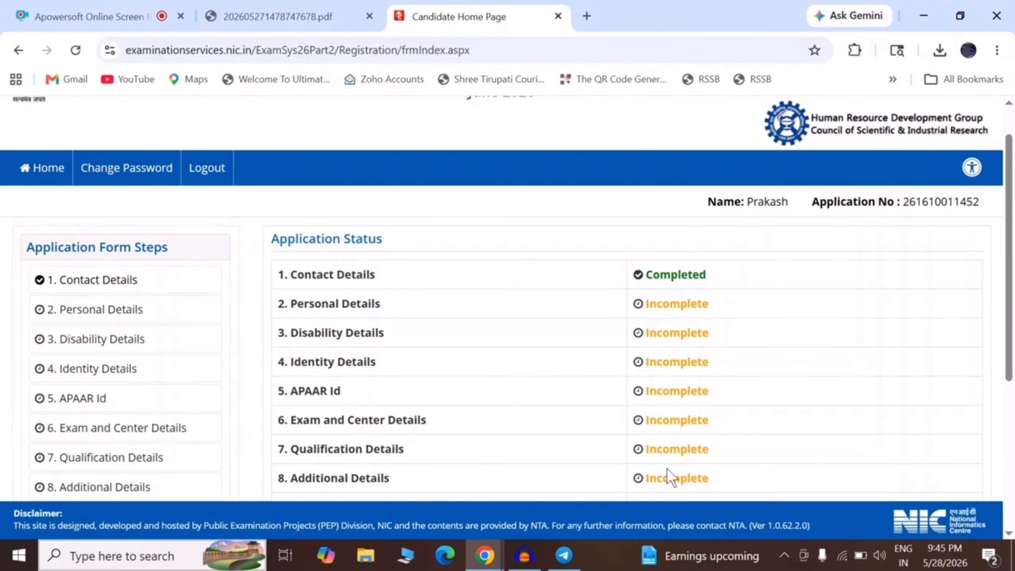
scroll(667, 470, "down", 5)
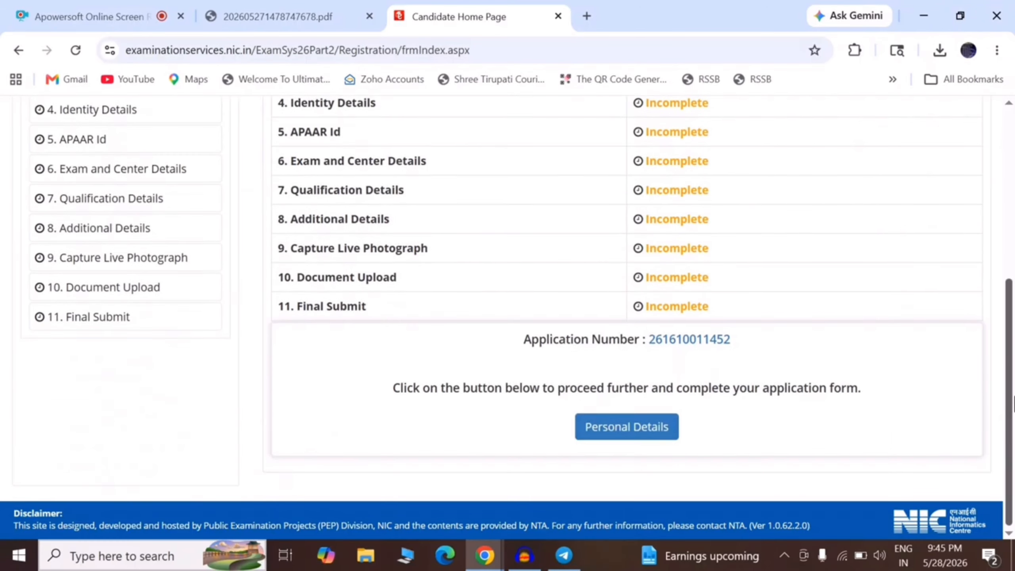
left_click(627, 433)
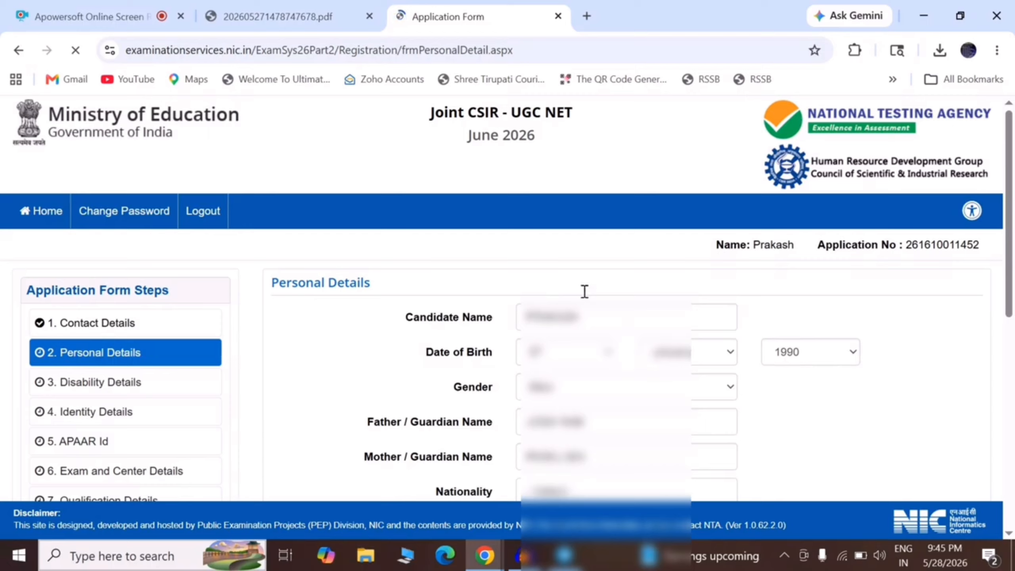
Set nationality to Indian, state domicile to RAJASTHAN, and category (and its confirmation) to General.
left_click_drag(1010, 196, 1013, 370)
left_click(556, 144)
key("Down")
key("Return")
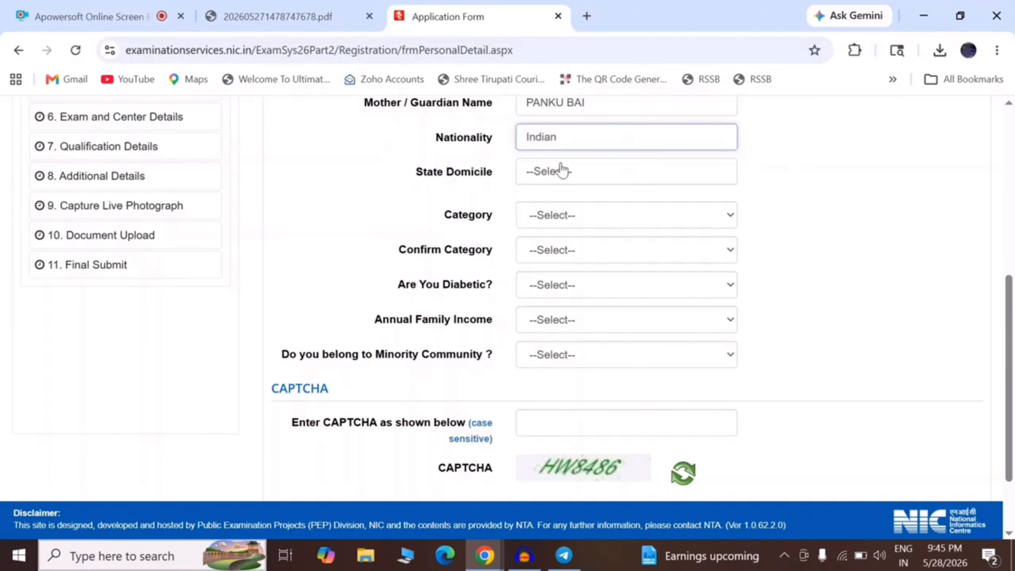
left_click(561, 176)
type("raj")
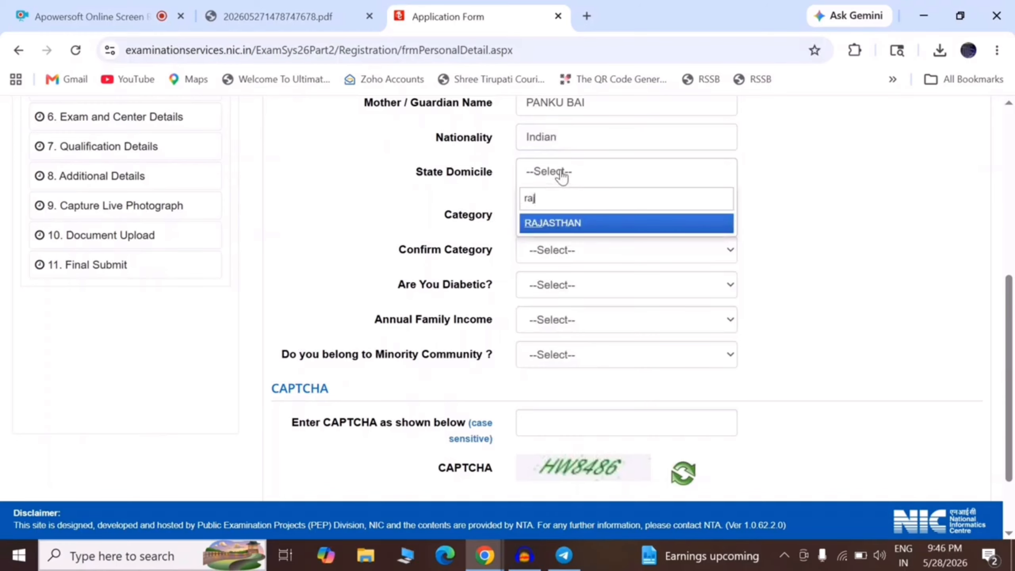
key("Return")
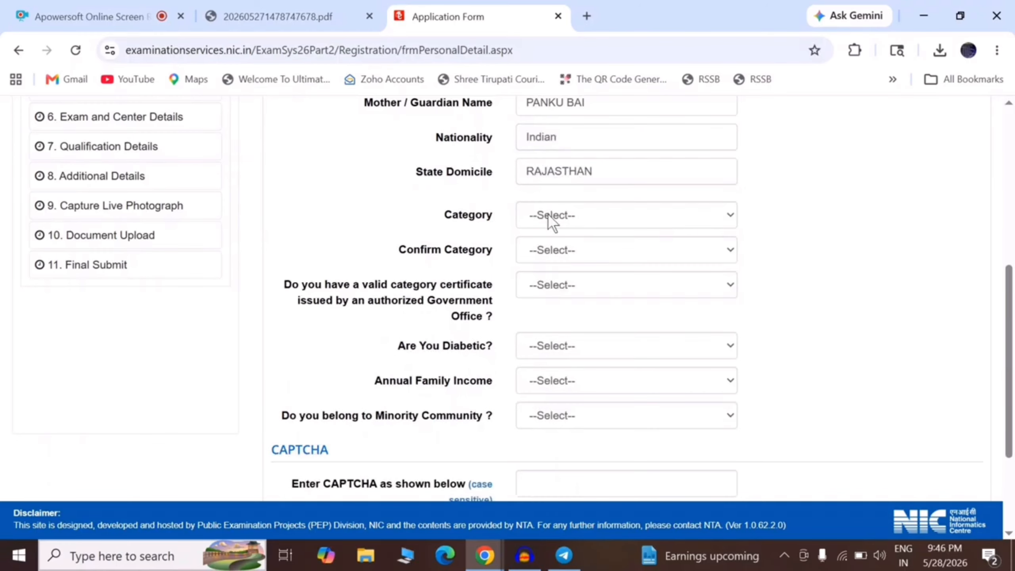
left_click(547, 213)
left_click(552, 256)
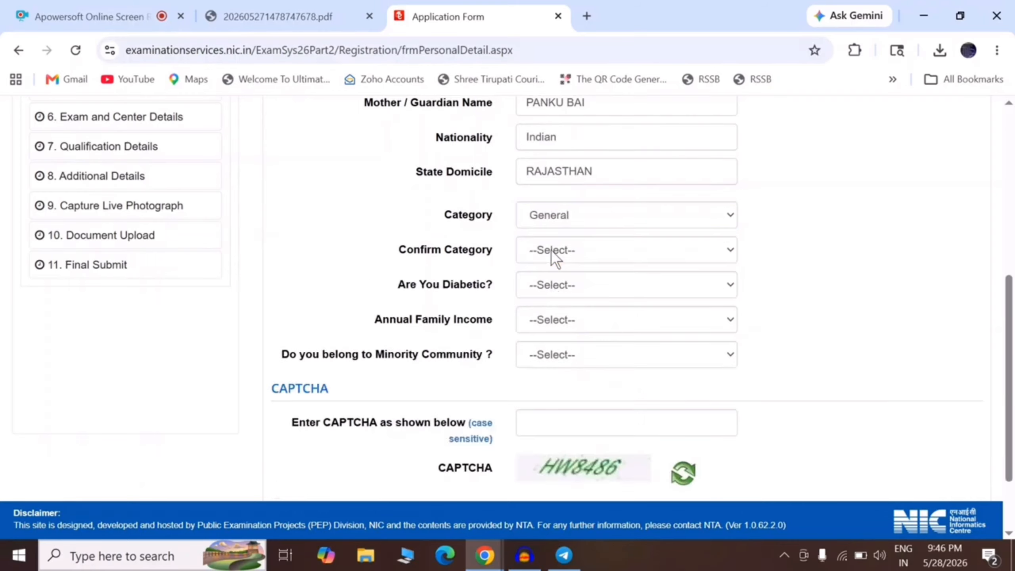
left_click(546, 256)
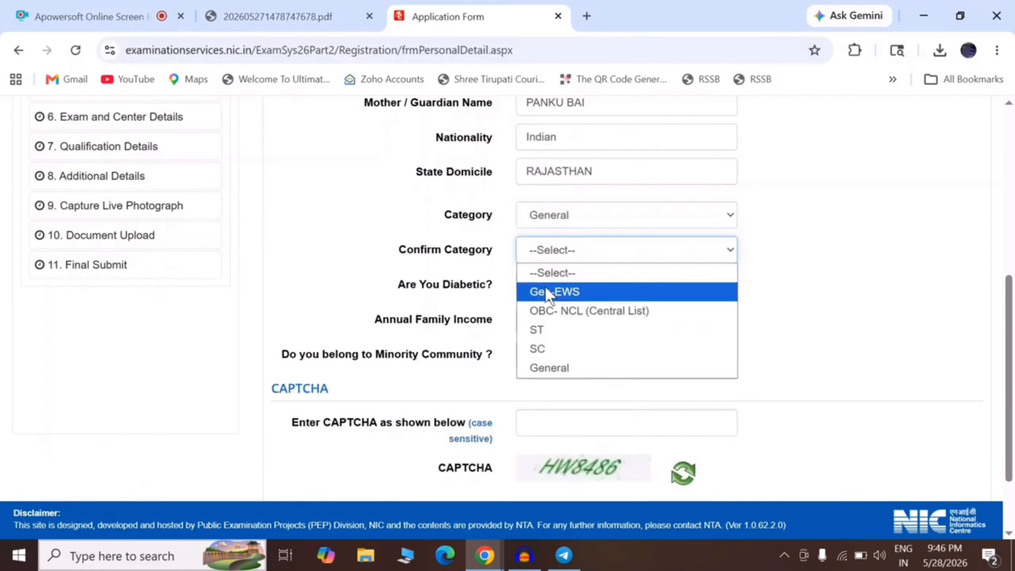
left_click(549, 369)
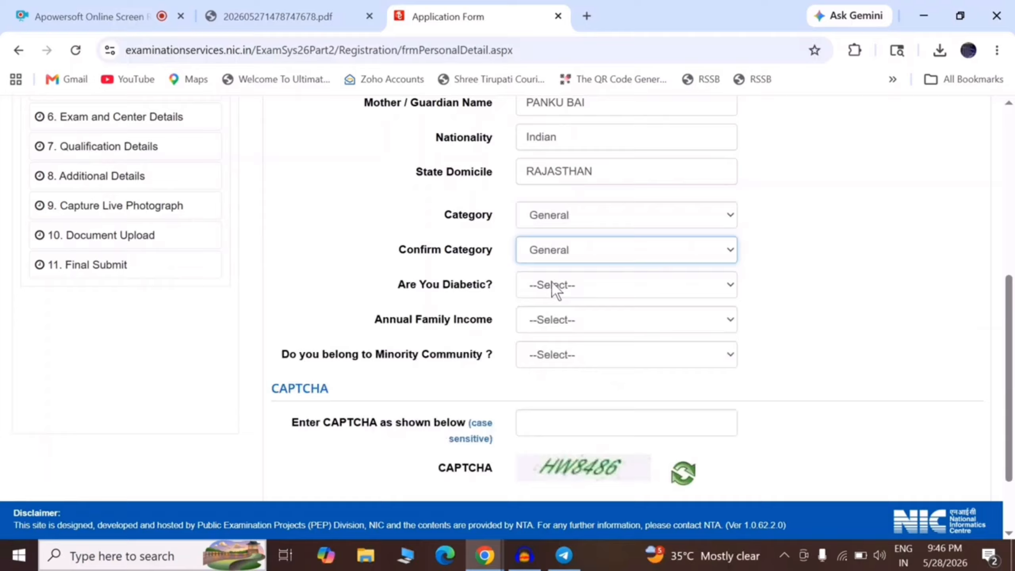
Answer No to diabetic and minority, set income RS. 800001 AND ABOVE, enter CAPTCHA HW8486, and save.
left_click(552, 284)
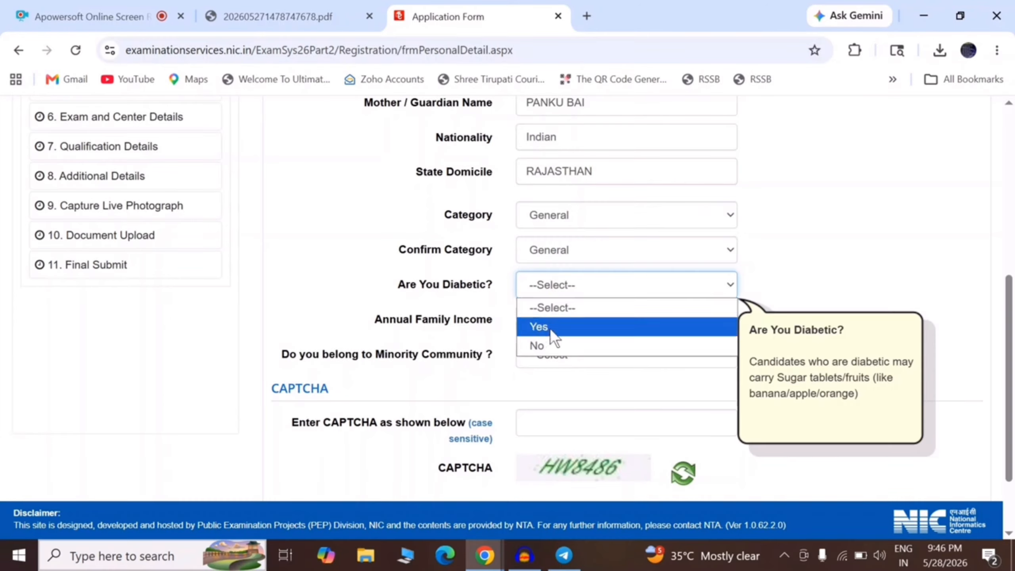
left_click(549, 346)
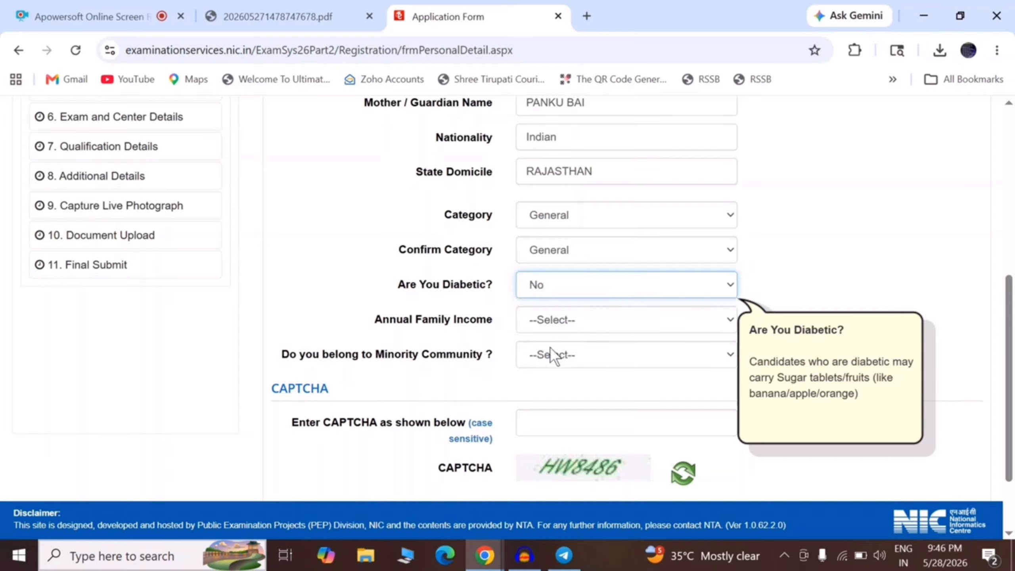
left_click(549, 324)
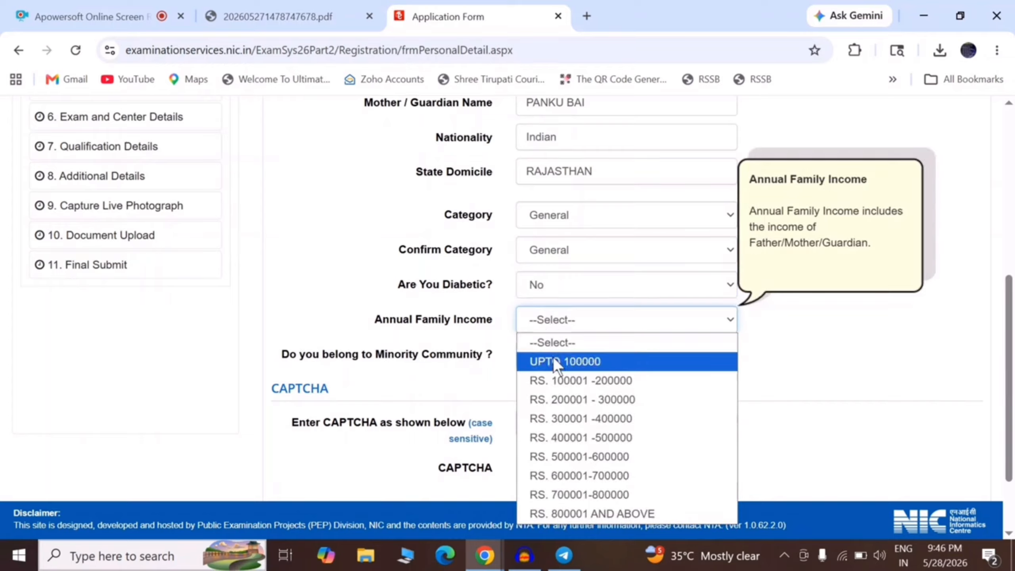
left_click(559, 514)
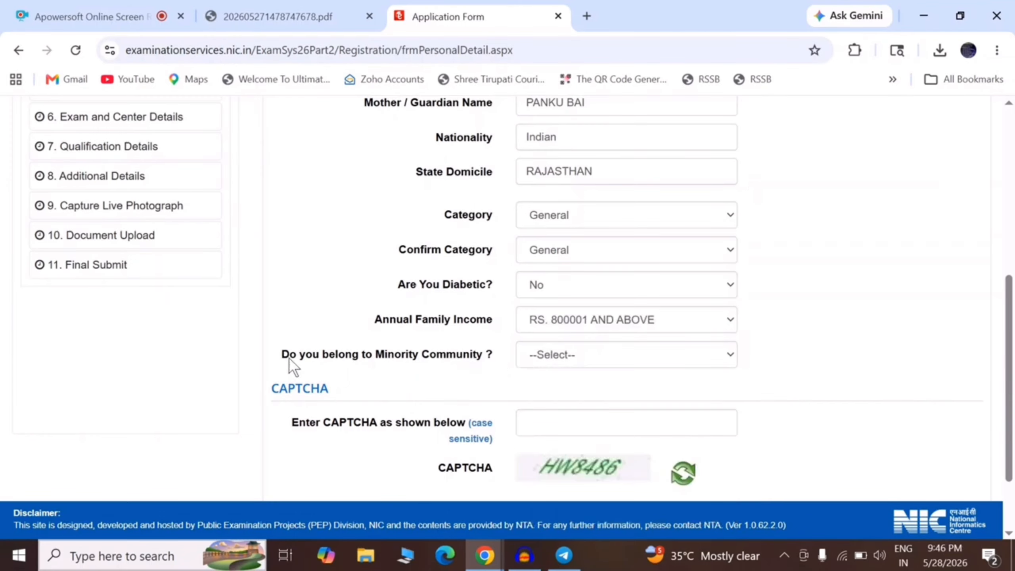
left_click(540, 360)
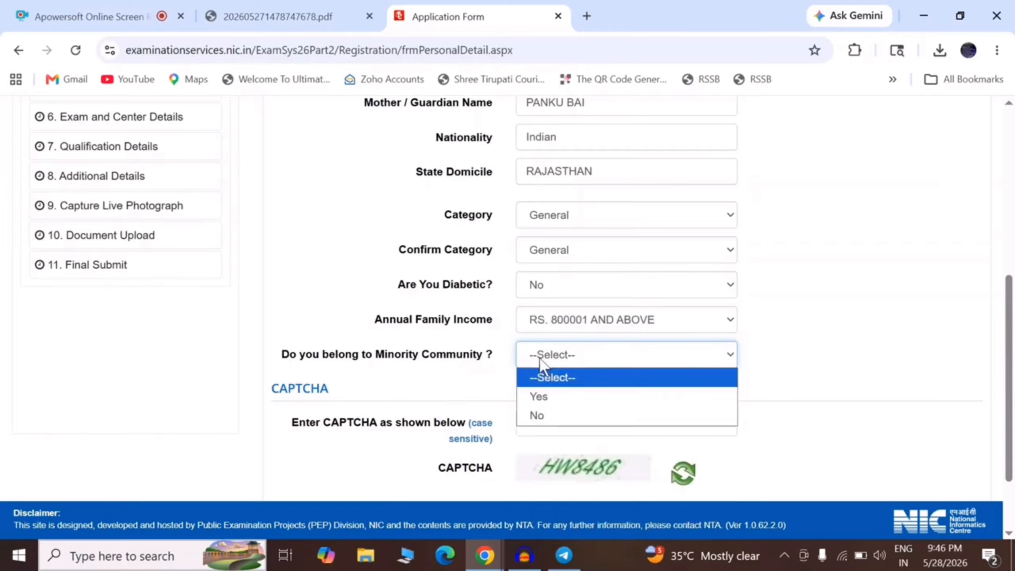
left_click(551, 417)
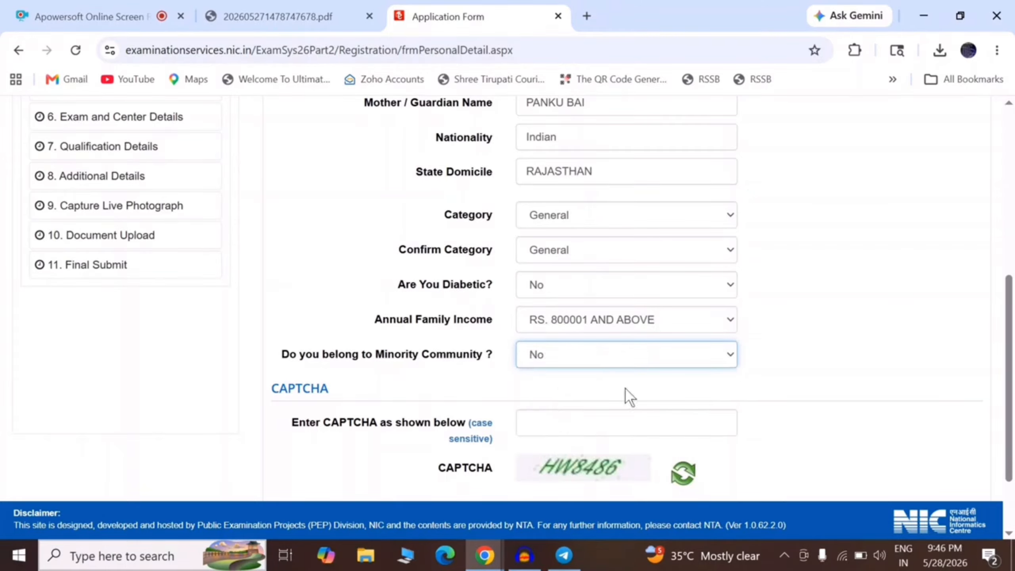
scroll(625, 389, "down", 2)
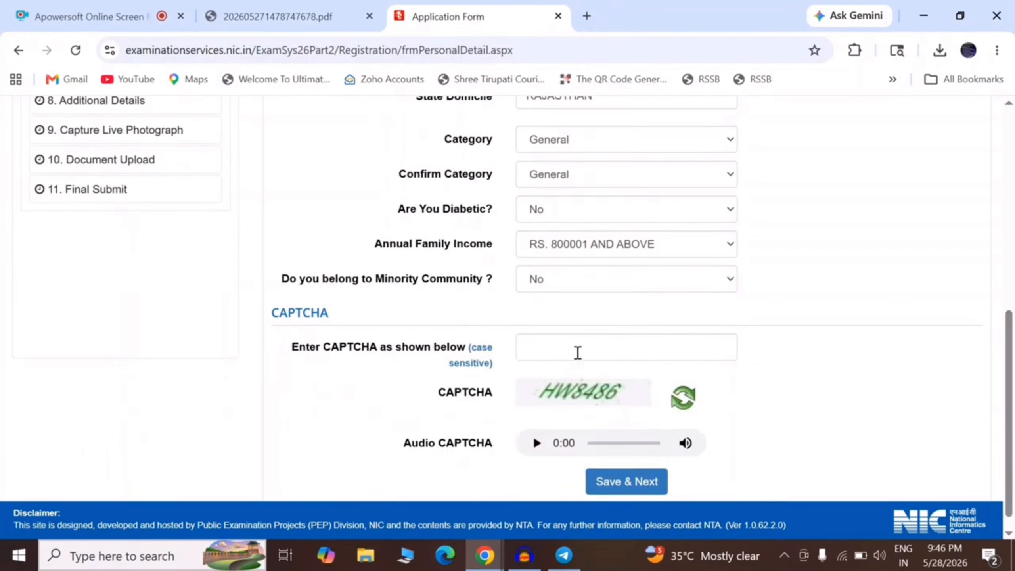
left_click(577, 352)
type("HW")
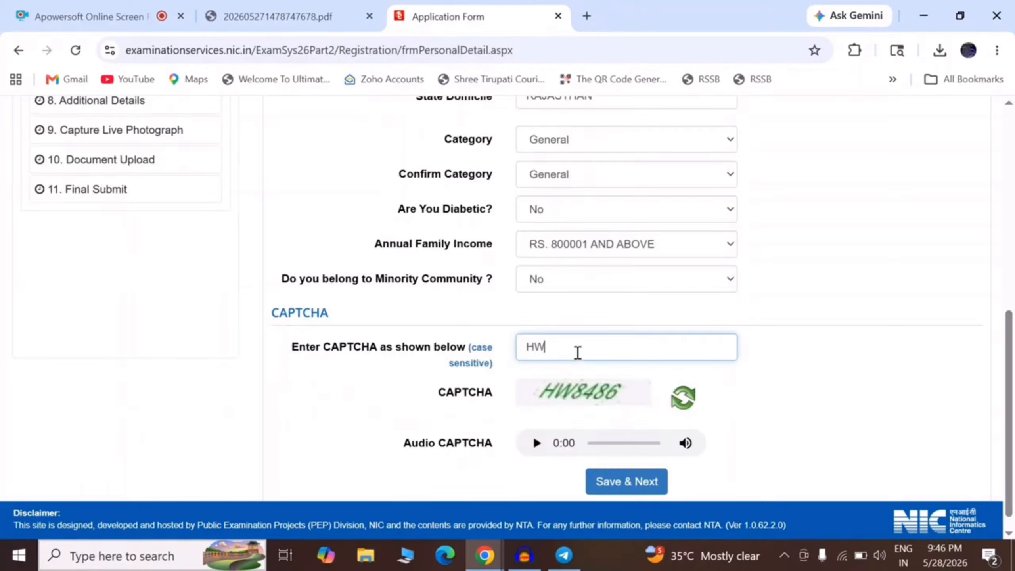
type("8486")
left_click(611, 486)
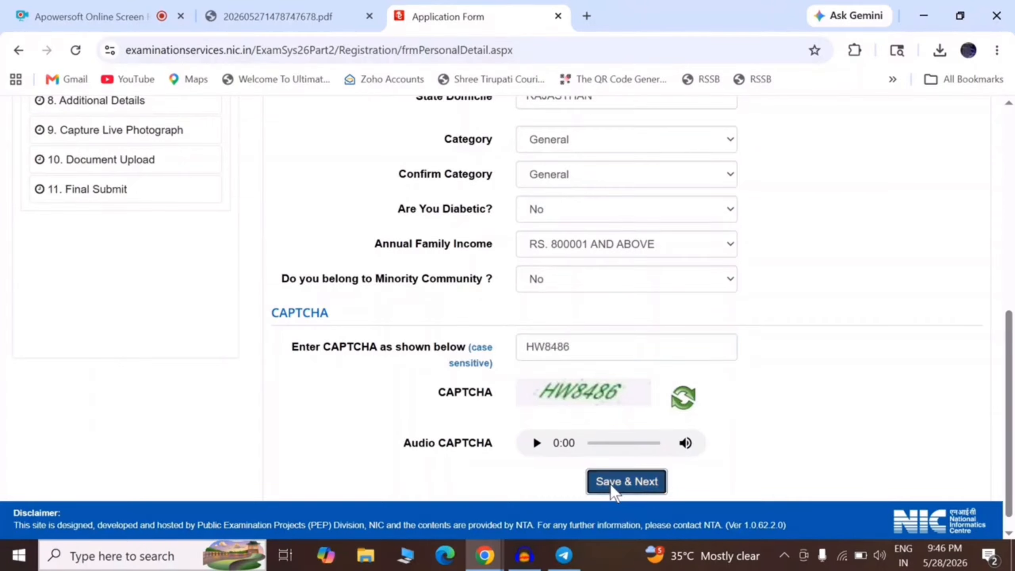
left_click(480, 349)
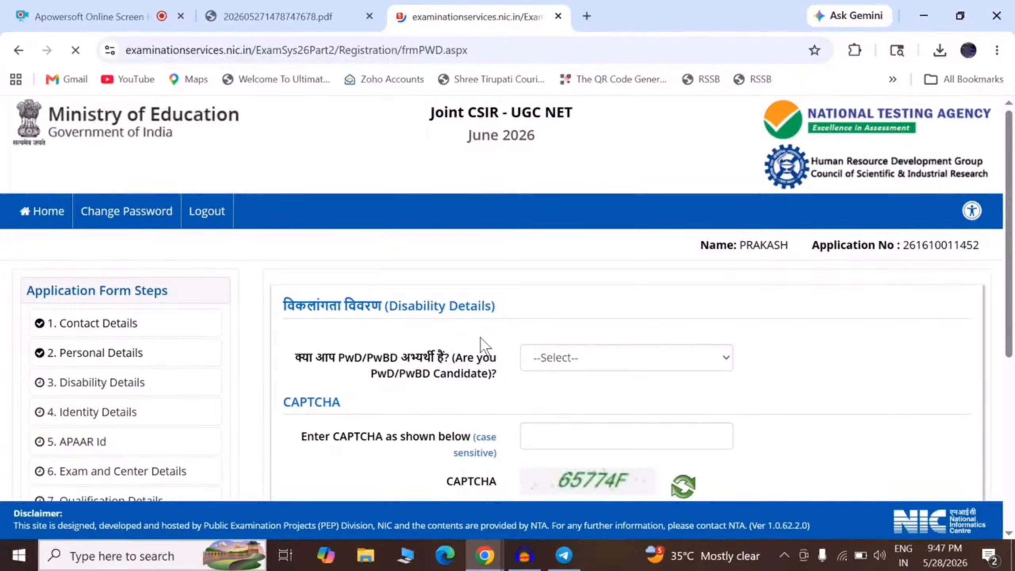
Set PwD/PwBD to No, enter CAPTCHA 65774F, and submit the Disability Details.
left_click(542, 350)
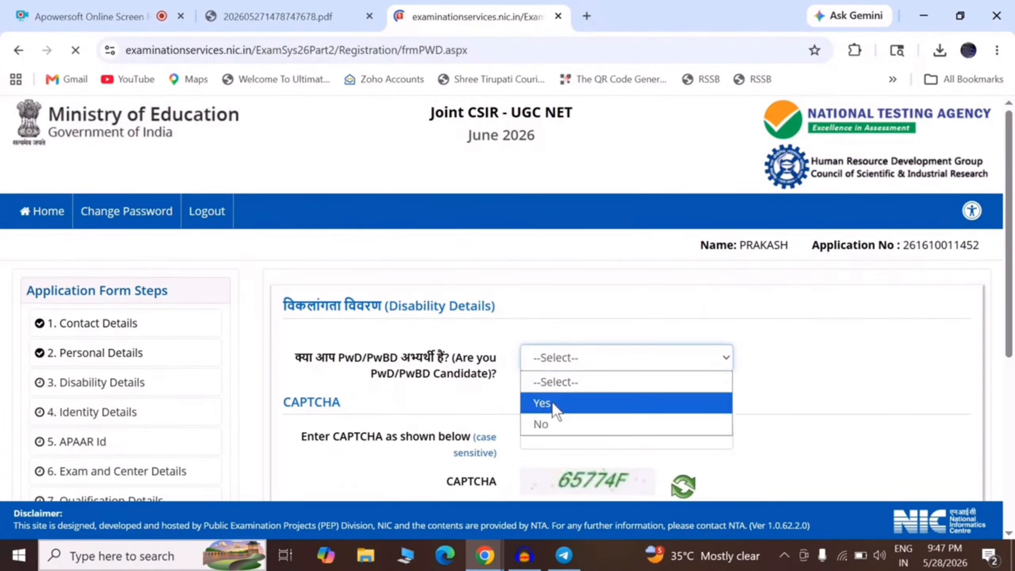
left_click(552, 423)
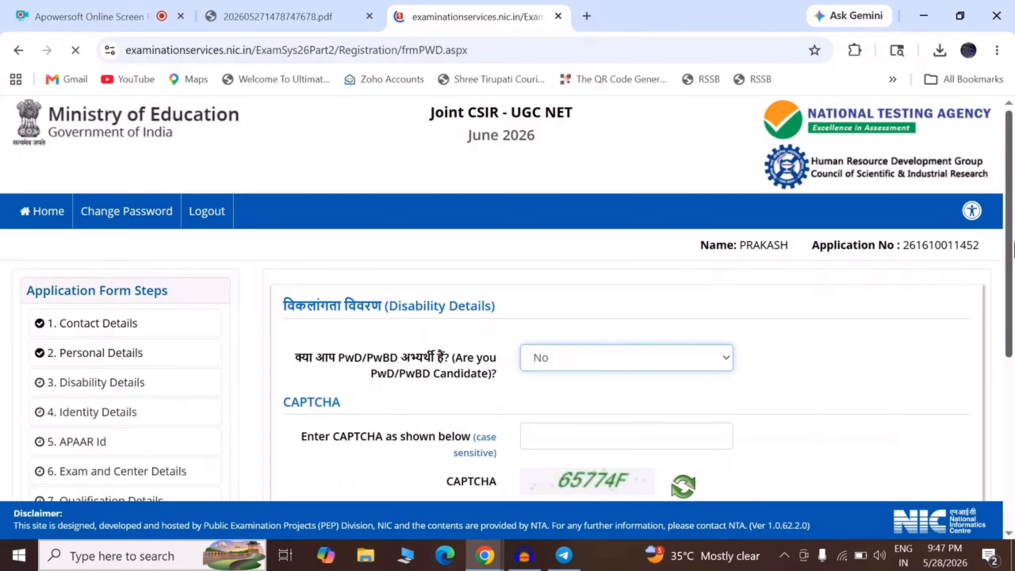
scroll(1013, 250, "down", 4)
left_click(610, 278)
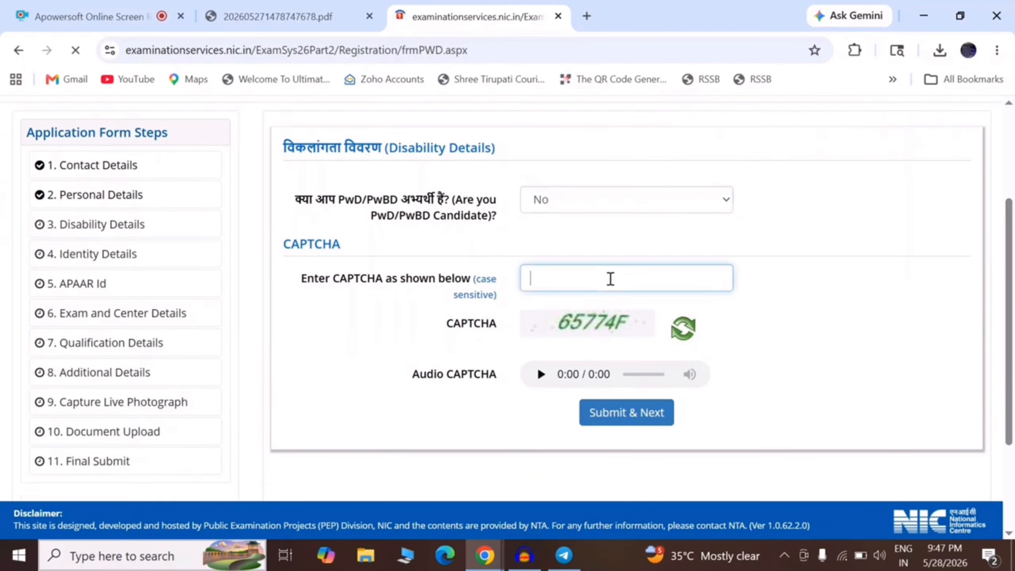
type("65774")
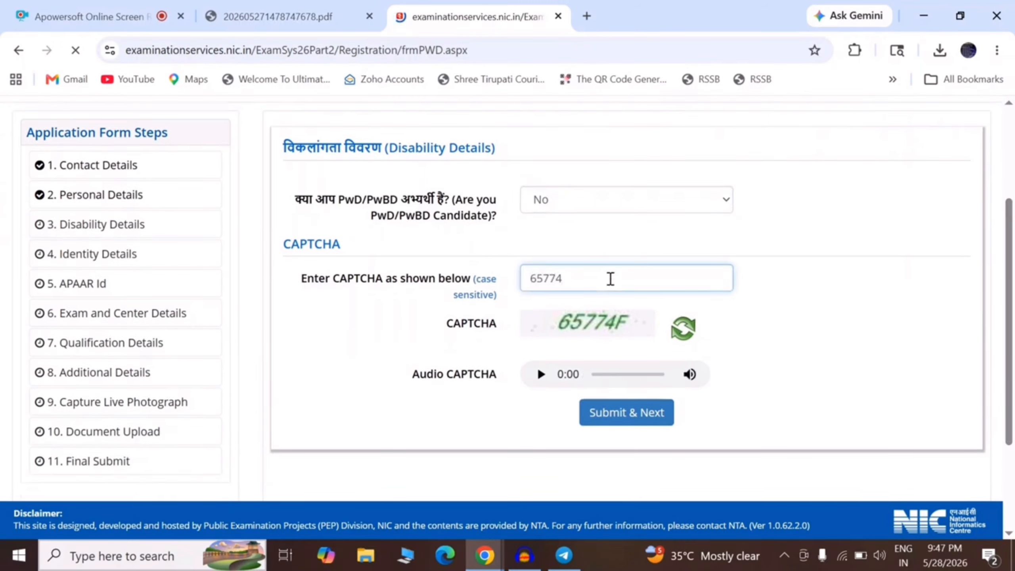
type("F")
left_click(635, 460)
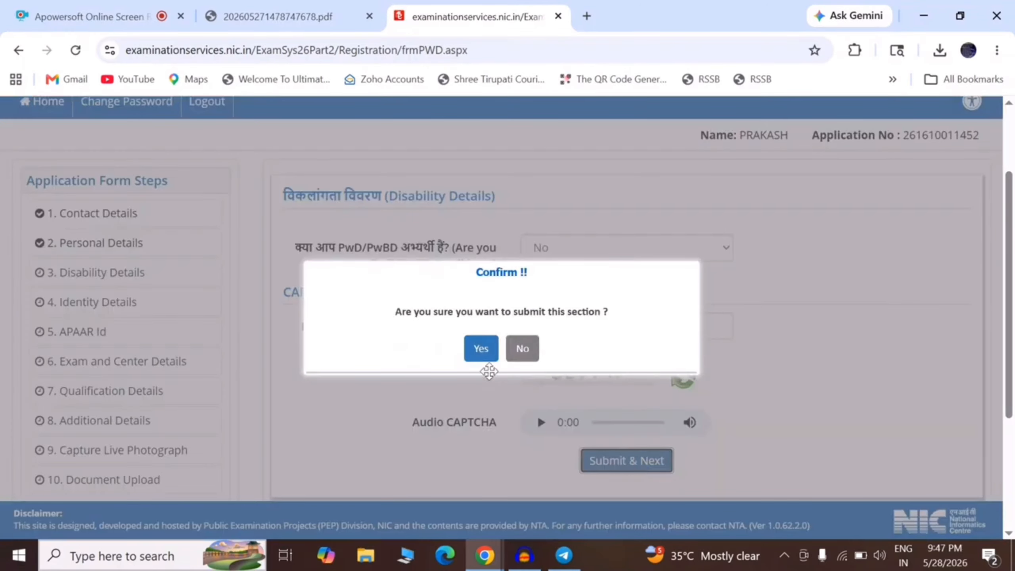
left_click(480, 348)
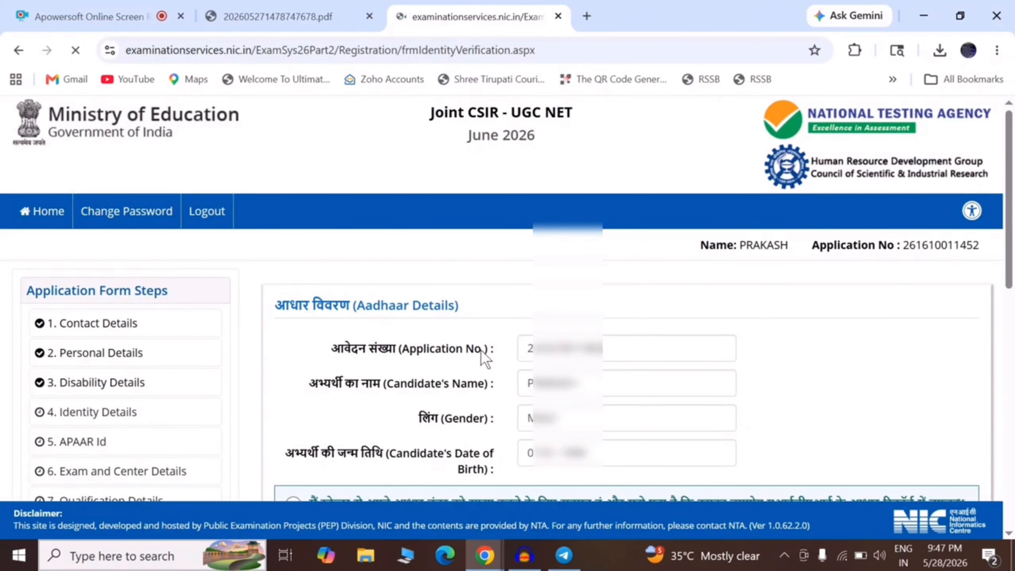
Enter and confirm the Aadhaar number, fill CAPTCHA Y3885X, and submit the Aadhaar details.
left_click_drag(281, 308, 337, 307)
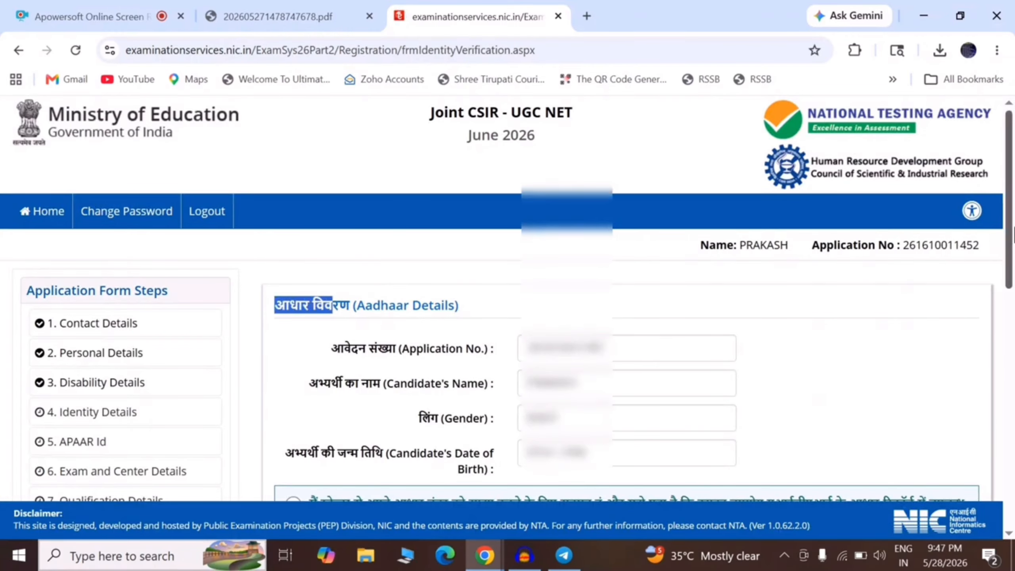
scroll(558, 233, "down", 4)
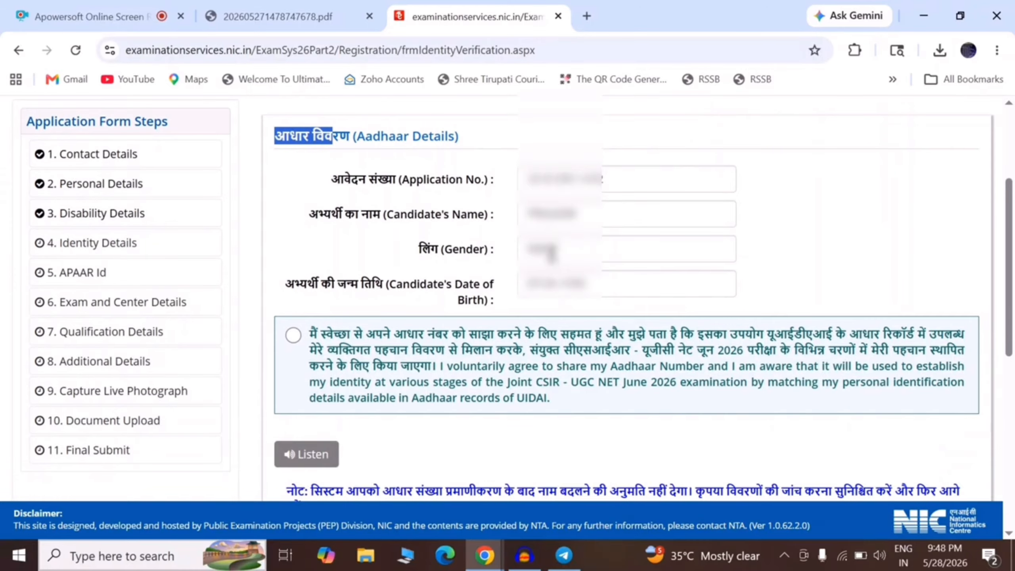
scroll(1009, 272, "down", 4)
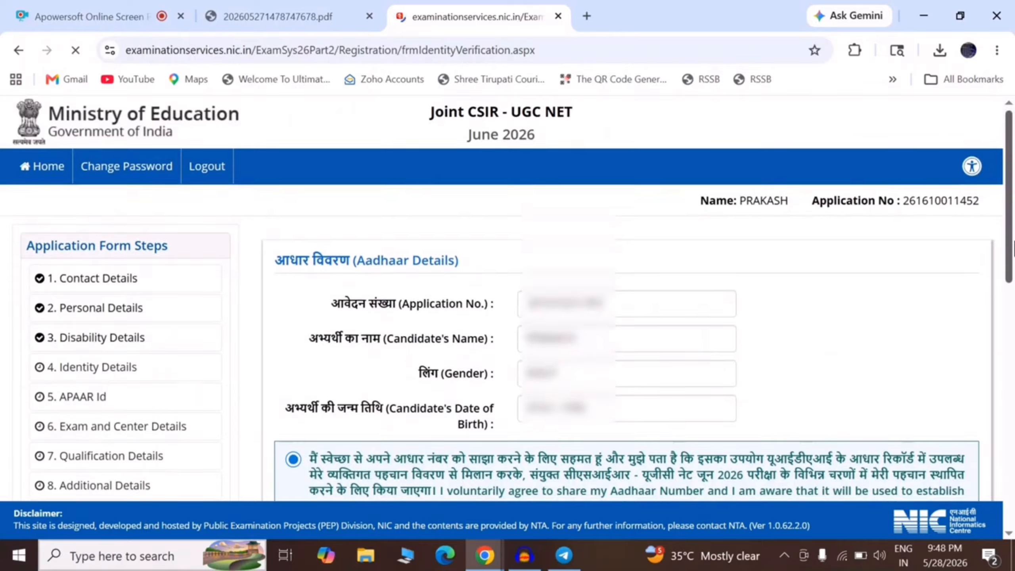
scroll(1005, 272, "down", 7)
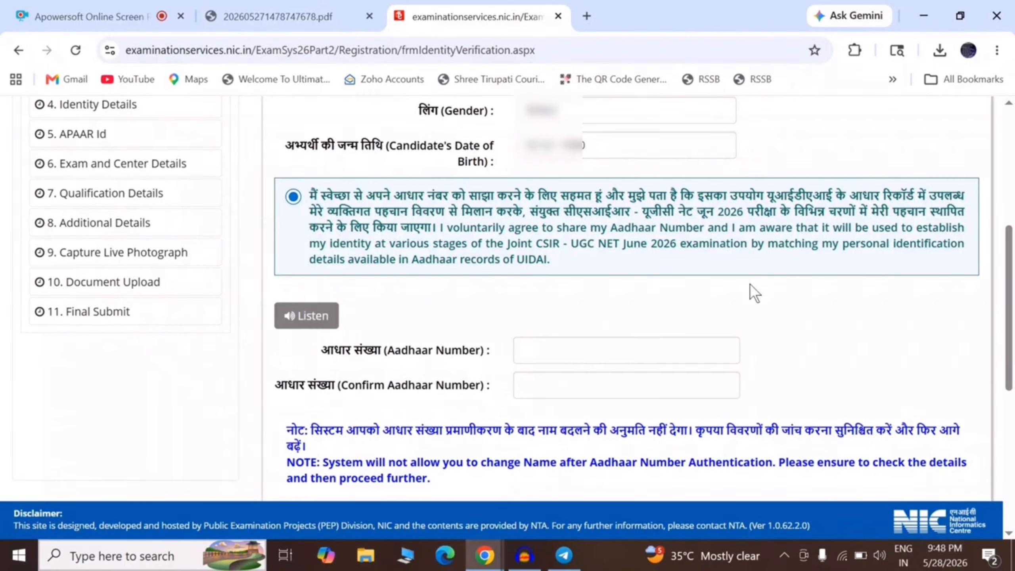
left_click_drag(1011, 284, 1013, 352)
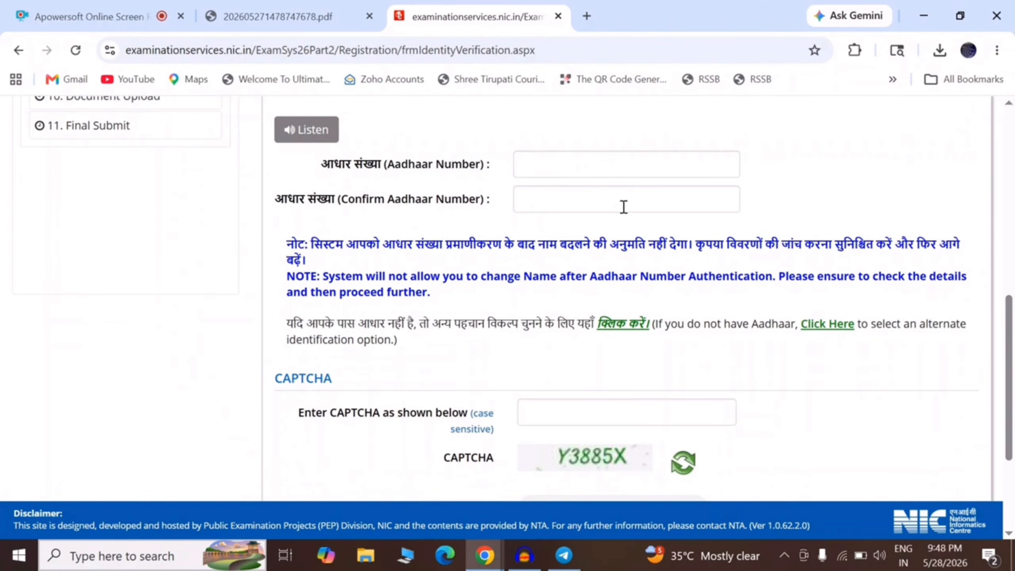
left_click(553, 166)
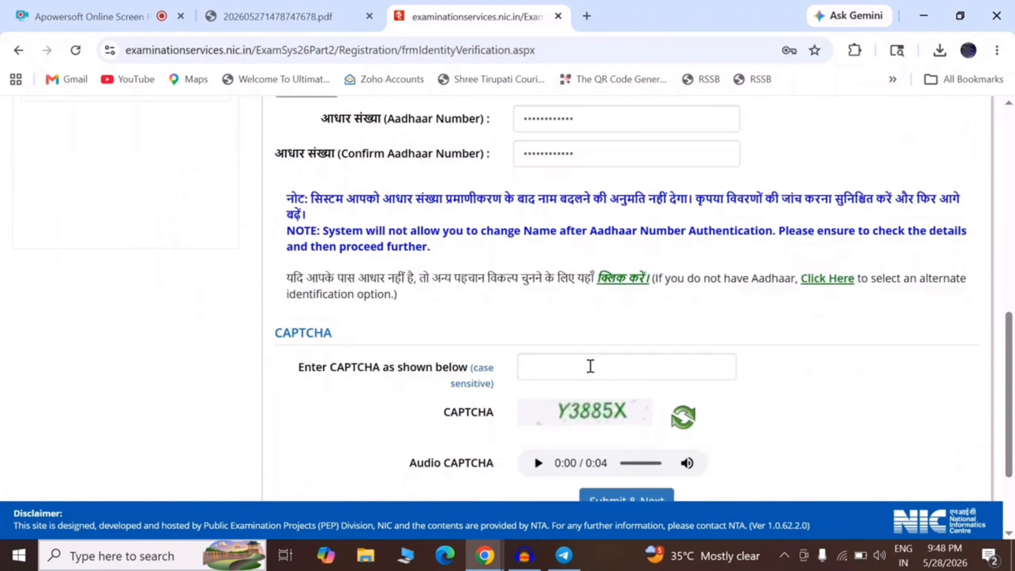
left_click(590, 366)
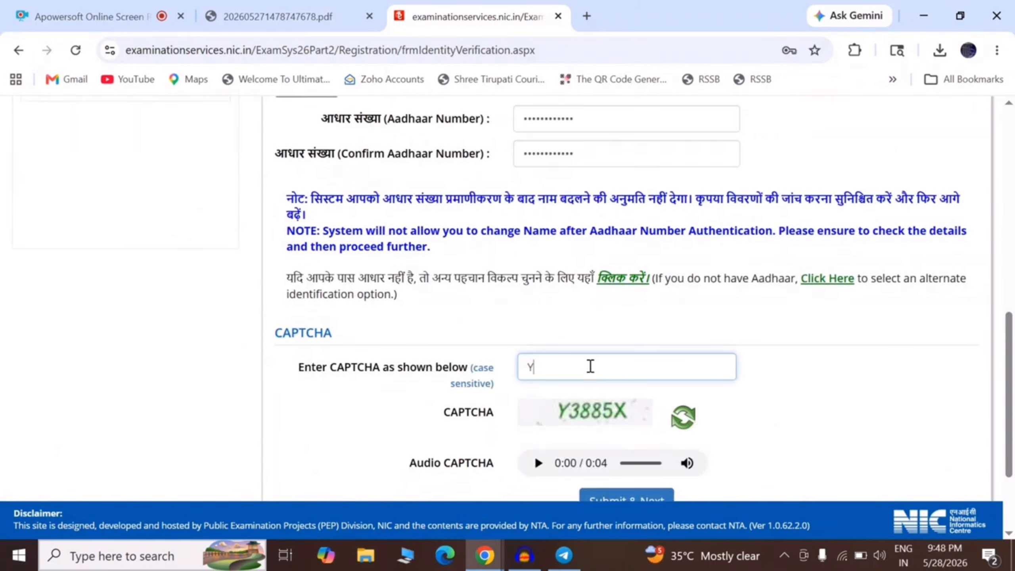
type("Y3885X")
scroll(615, 400, "down", 1)
left_click(625, 444)
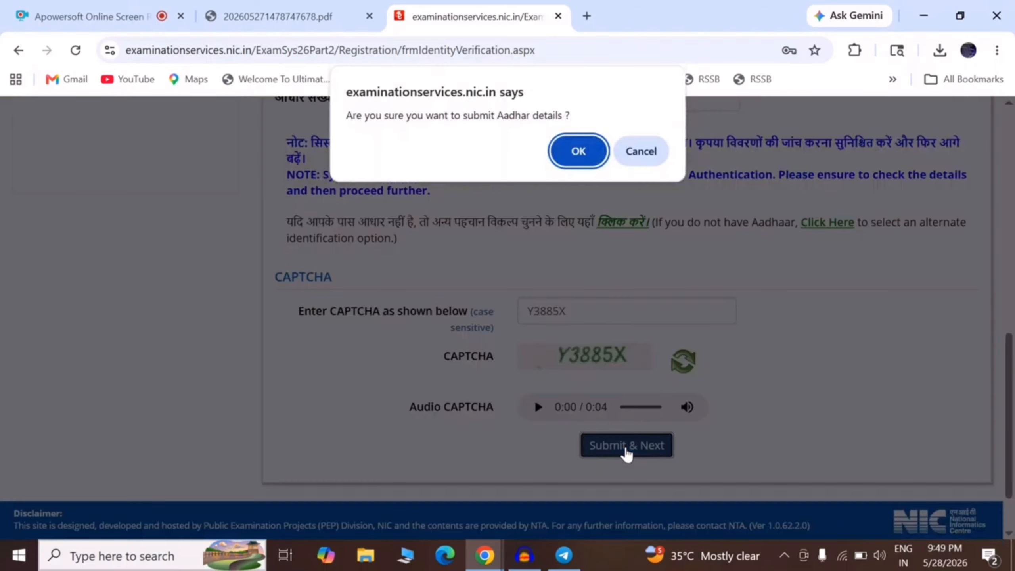
left_click(578, 152)
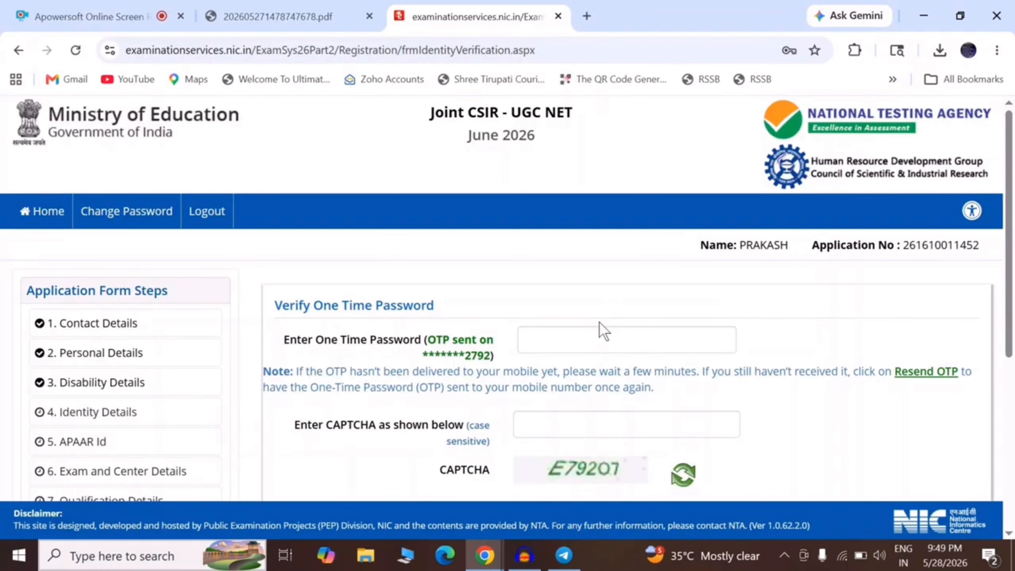
Submit the Aadhaar OTP with the CAPTCHA, confirm, and continue past the verification message.
left_click(557, 334)
scroll(591, 426, "down", 3)
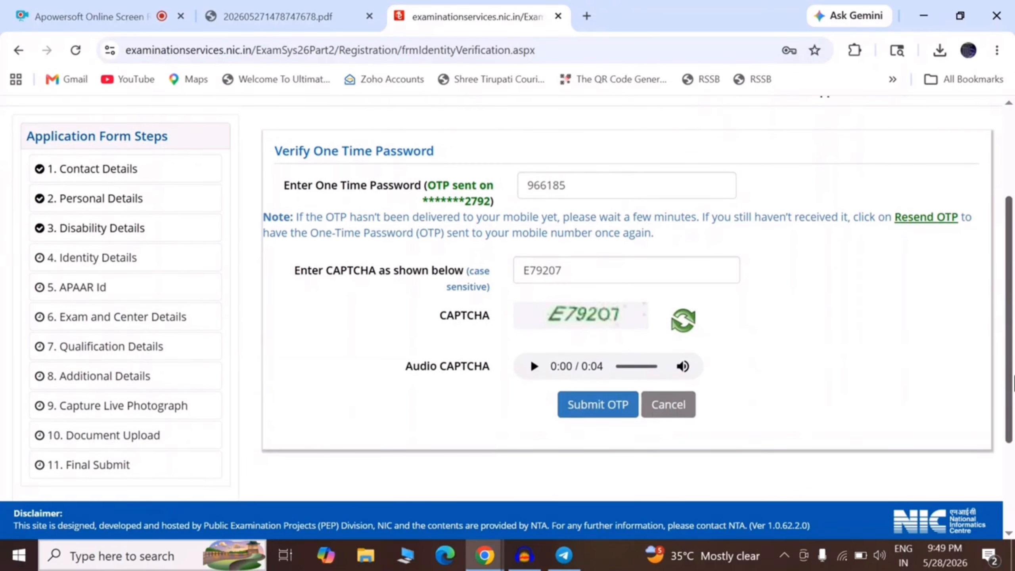
left_click(601, 415)
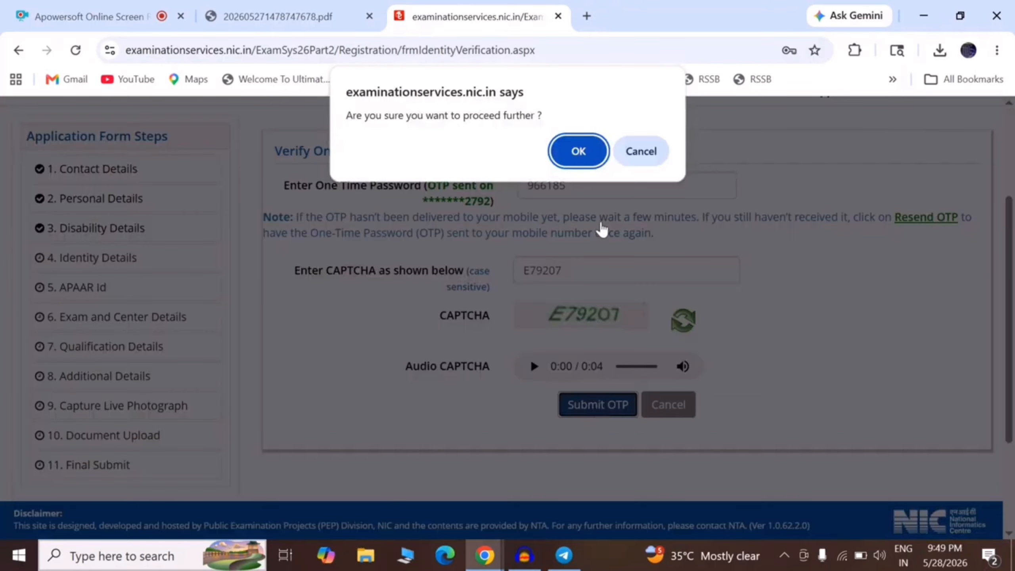
left_click(577, 151)
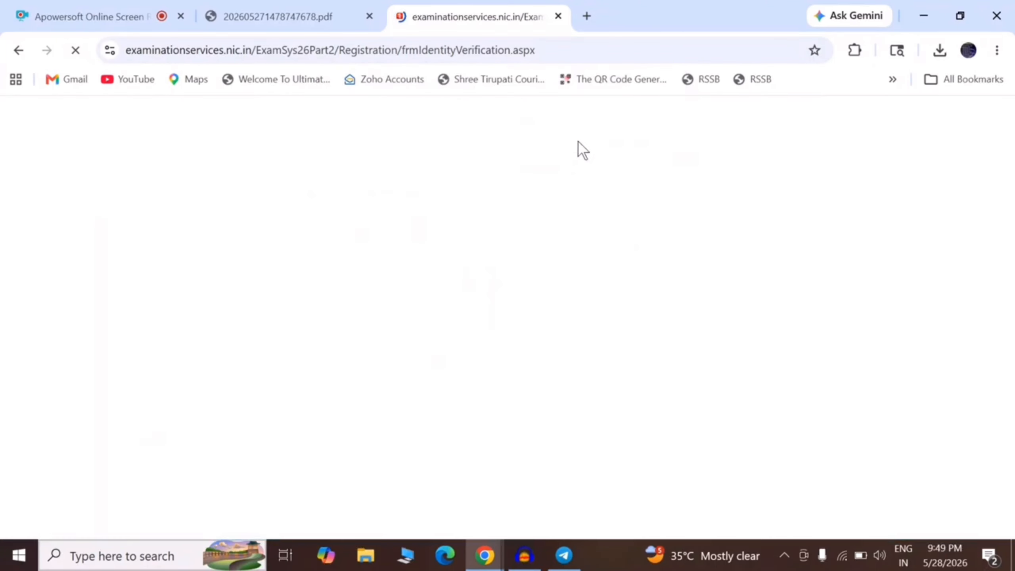
left_click_drag(432, 334, 797, 336)
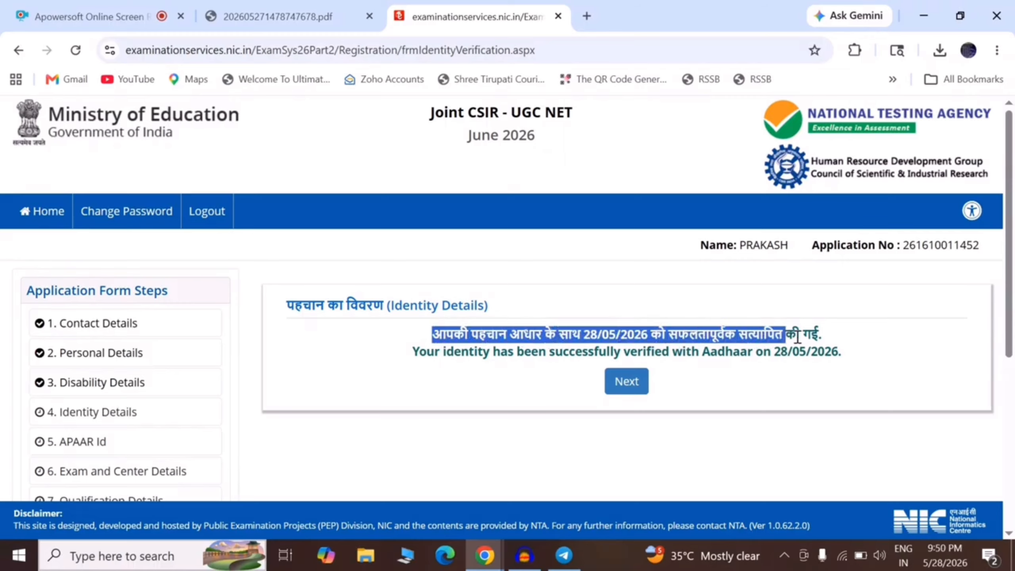
left_click(628, 381)
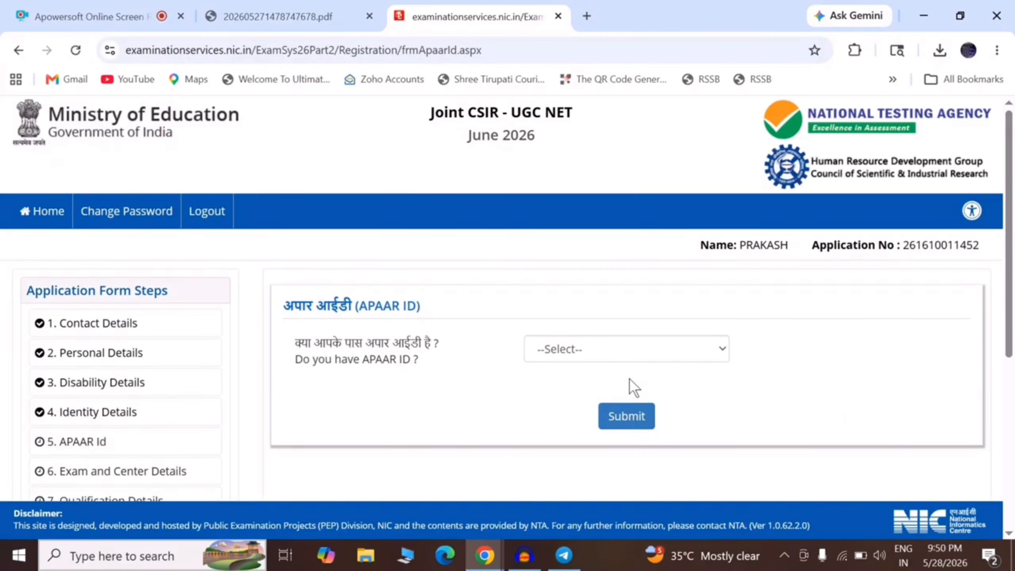
Answer No to 'Do you have APAAR ID?', submit, and confirm with OK.
left_click(566, 348)
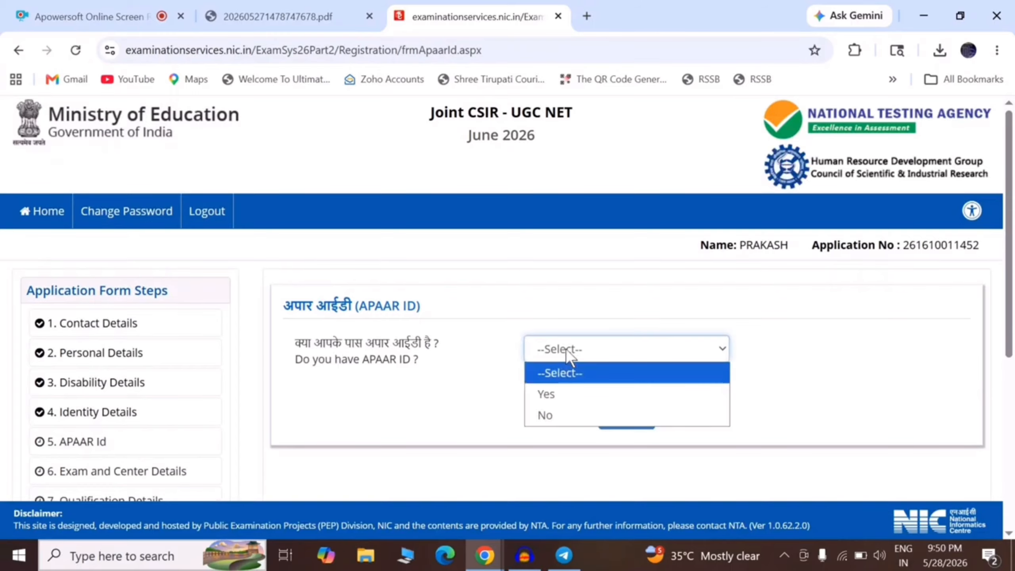
left_click(555, 415)
left_click(614, 423)
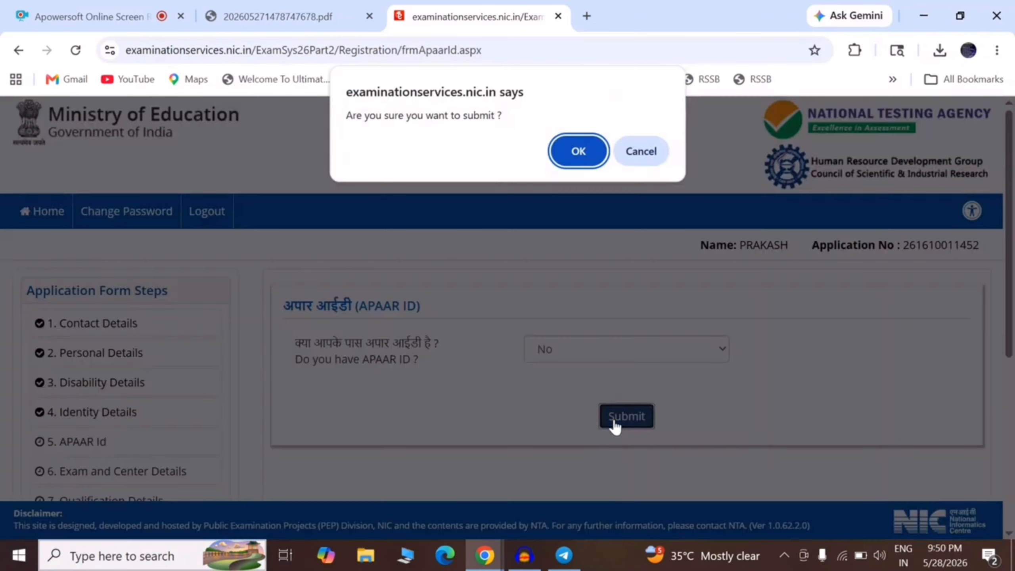
left_click(576, 149)
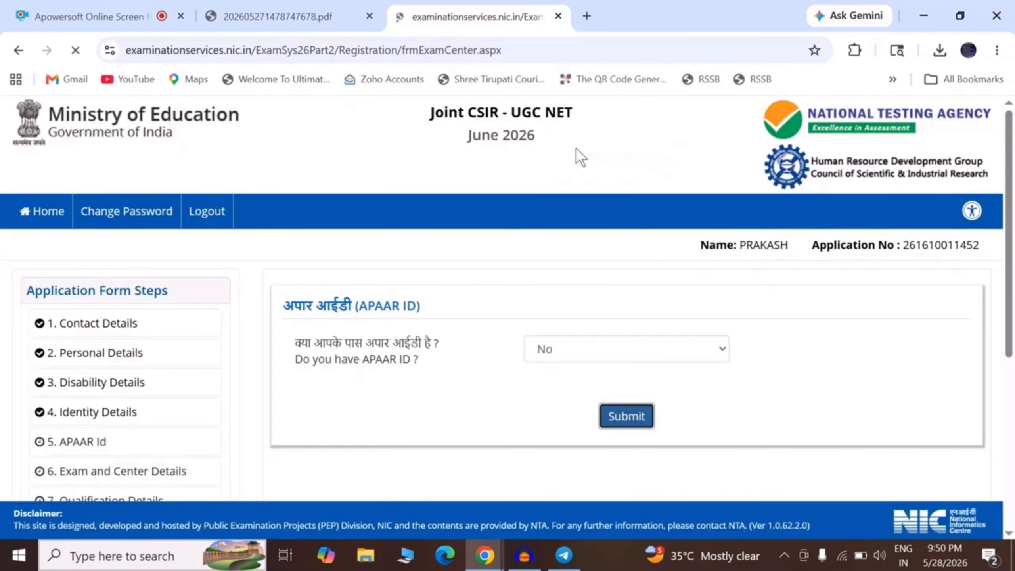
Choose Master's Degree as the basis for applying to NET June-2026.
scroll(291, 187, "down", 2)
left_click_drag(280, 173, 490, 177)
left_click_drag(354, 188, 416, 192)
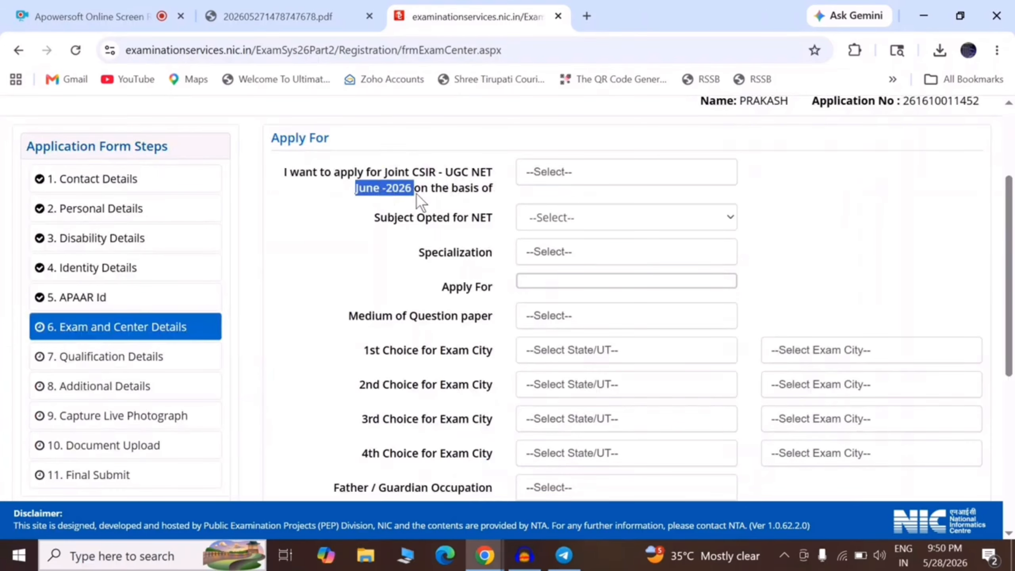
left_click(347, 200)
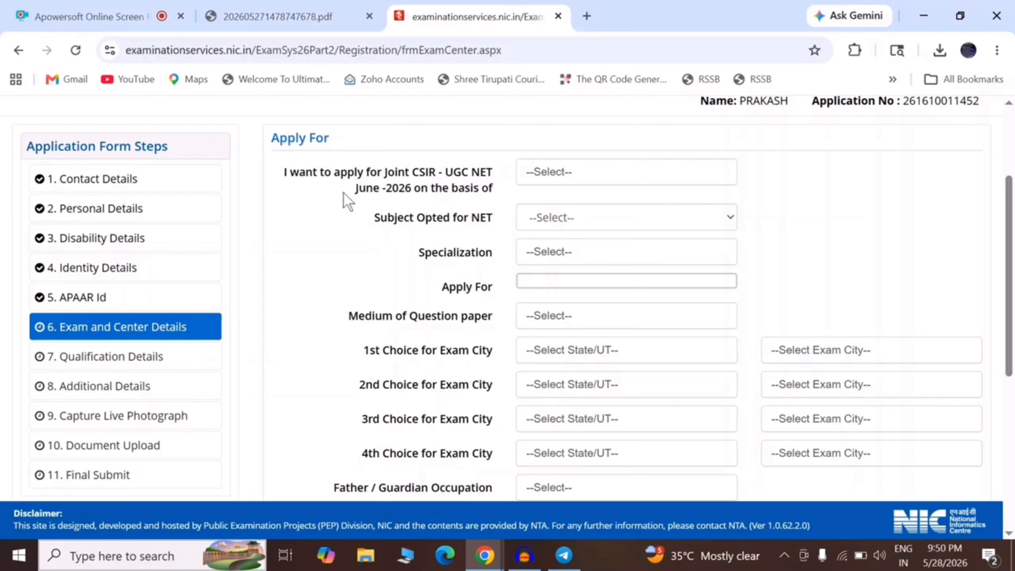
left_click(558, 180)
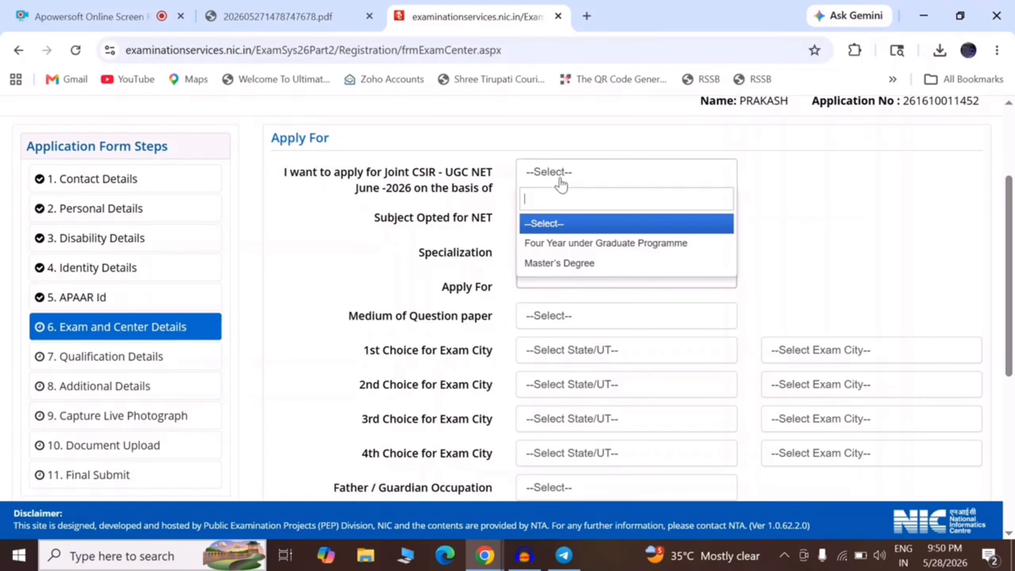
left_click(581, 266)
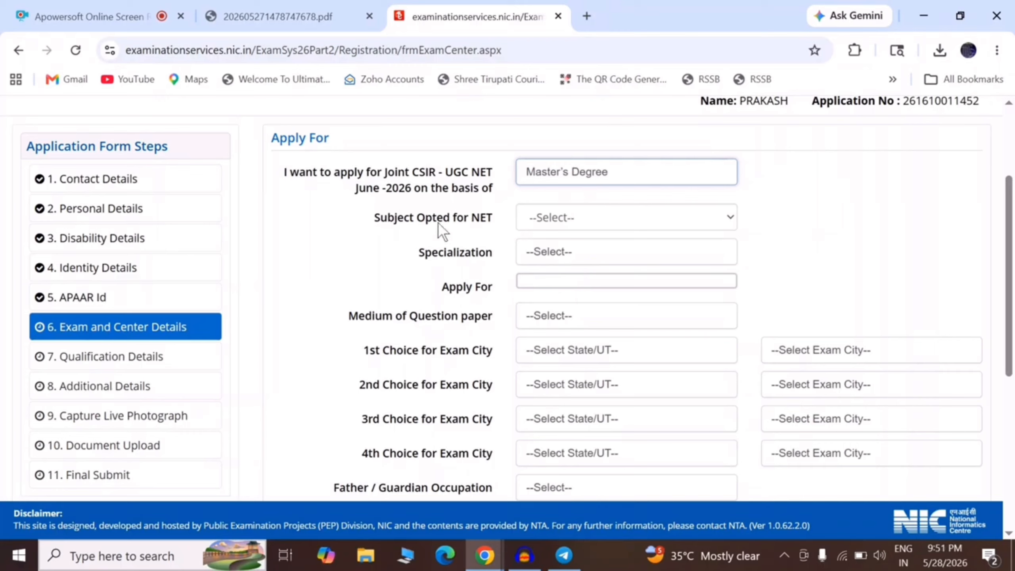
Select Earth, Atmospheric, Ocean and Planetary Sciences as subject with Geology specialization.
left_click(551, 216)
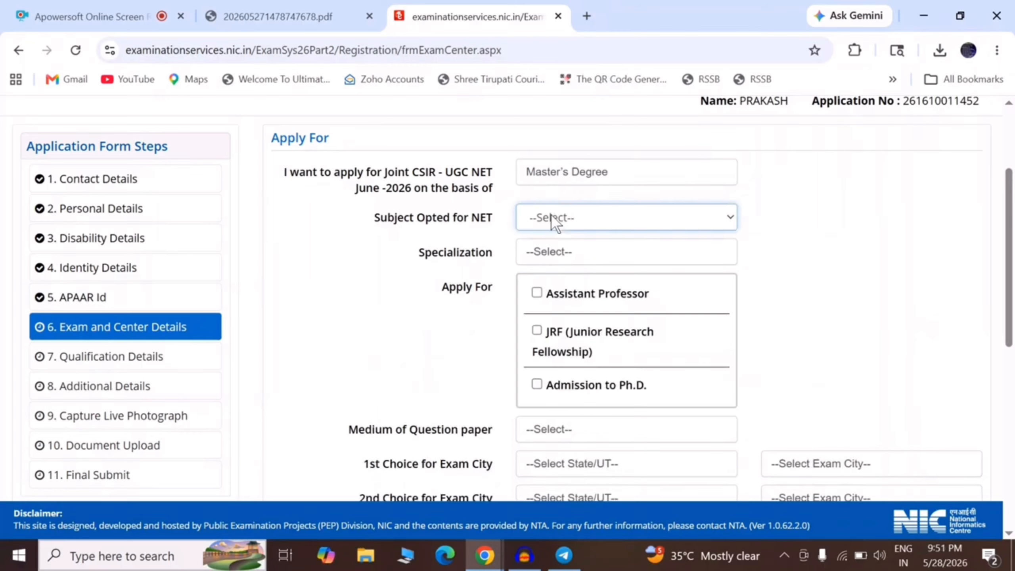
left_click(550, 216)
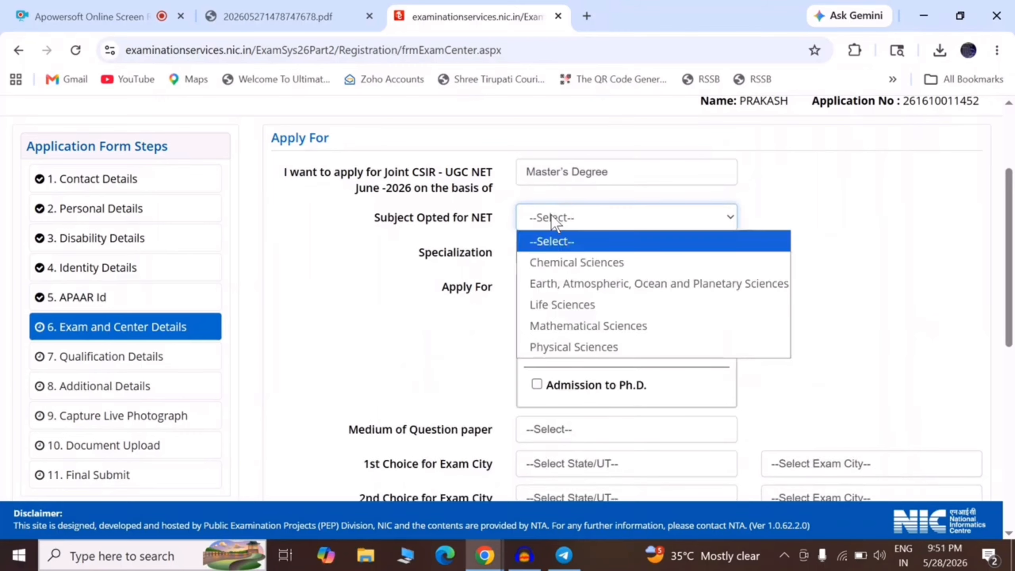
left_click(621, 283)
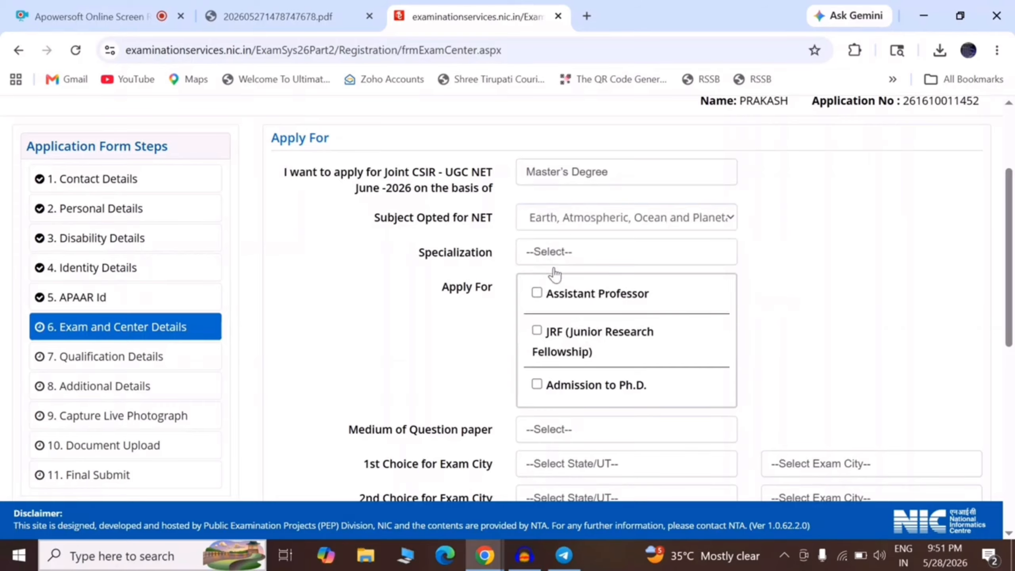
left_click(605, 262)
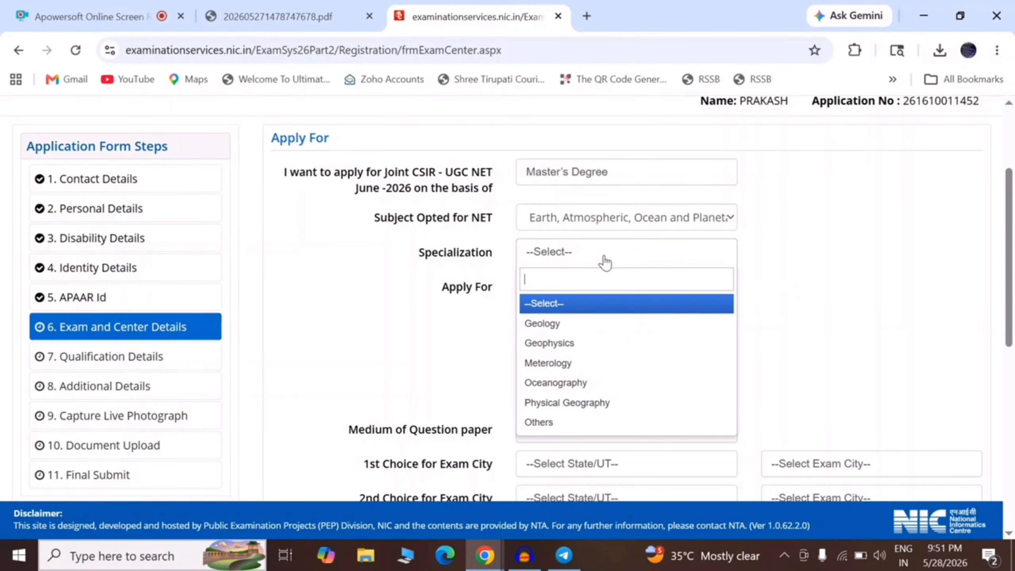
left_click(557, 323)
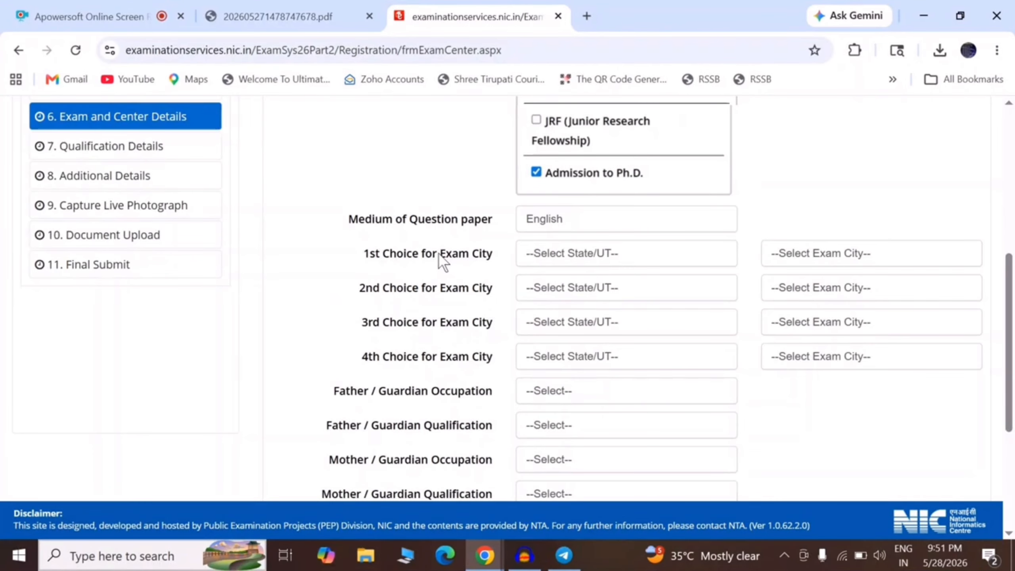
Set father's qualification GRADUATE, and mother's occupation OTHERS (INCLUDING HOUSE WIFE) and qualification ILLITERATE.
left_click_drag(437, 253, 446, 255)
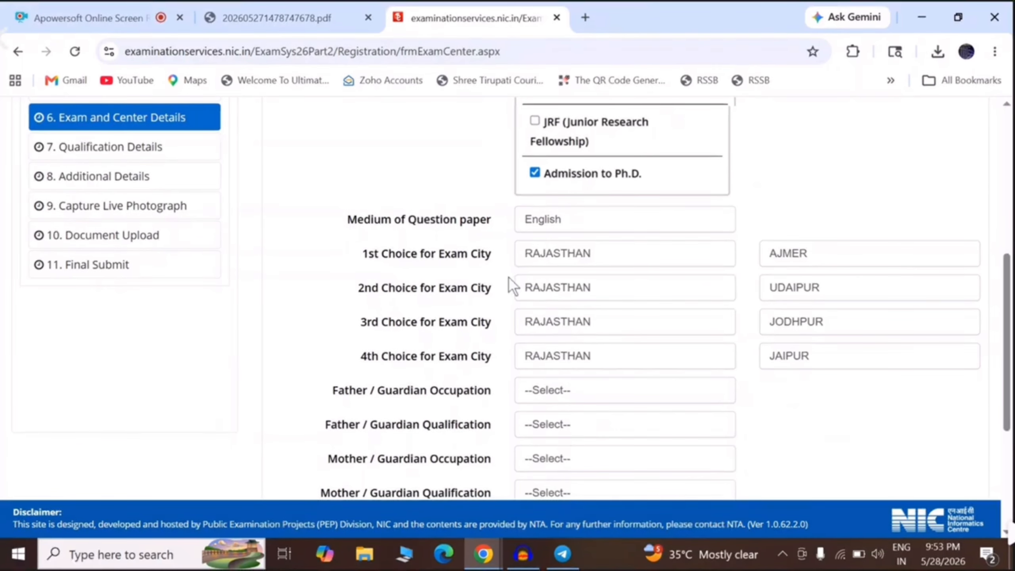
scroll(509, 279, "down", 5)
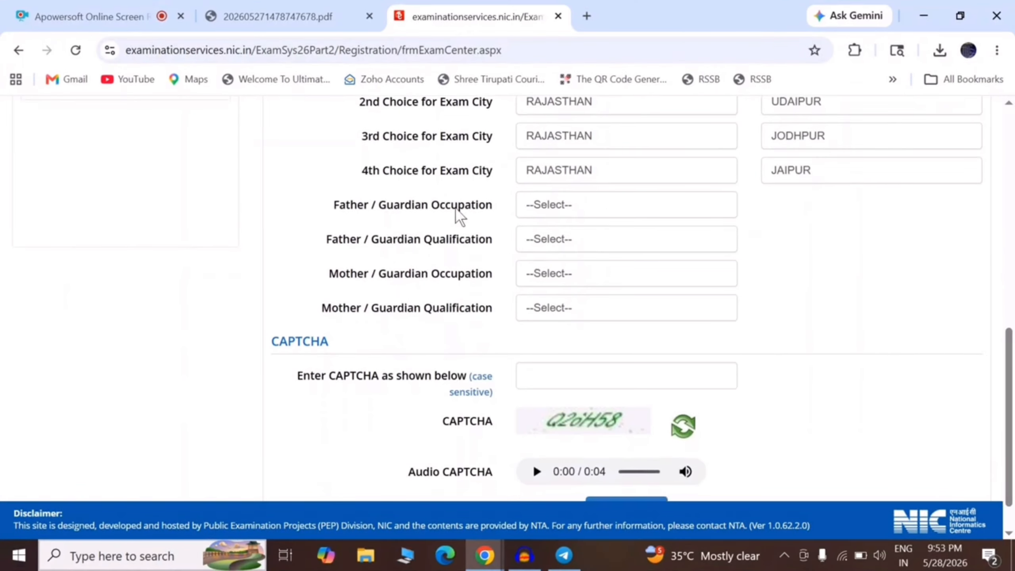
left_click(574, 212)
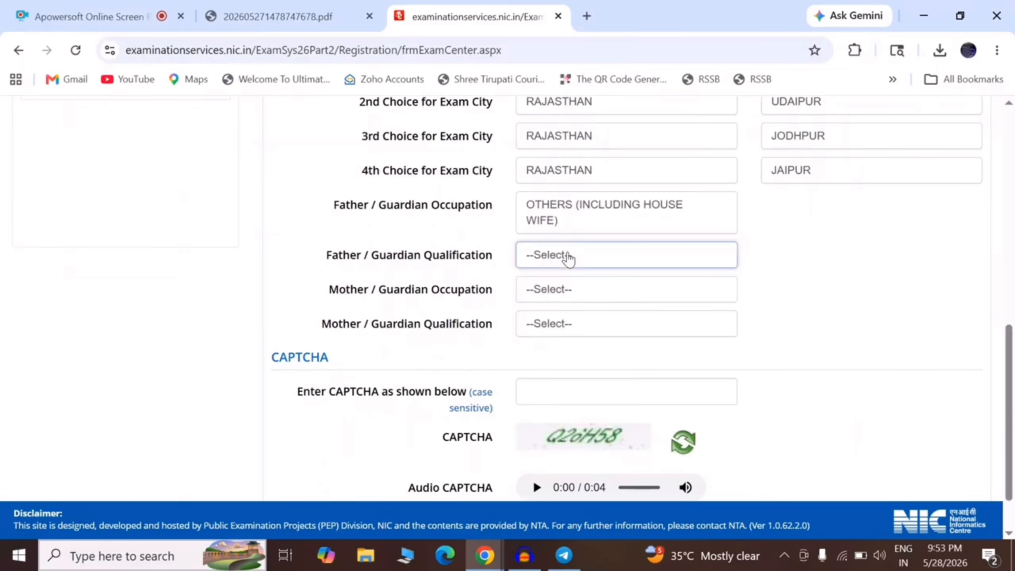
left_click(569, 258)
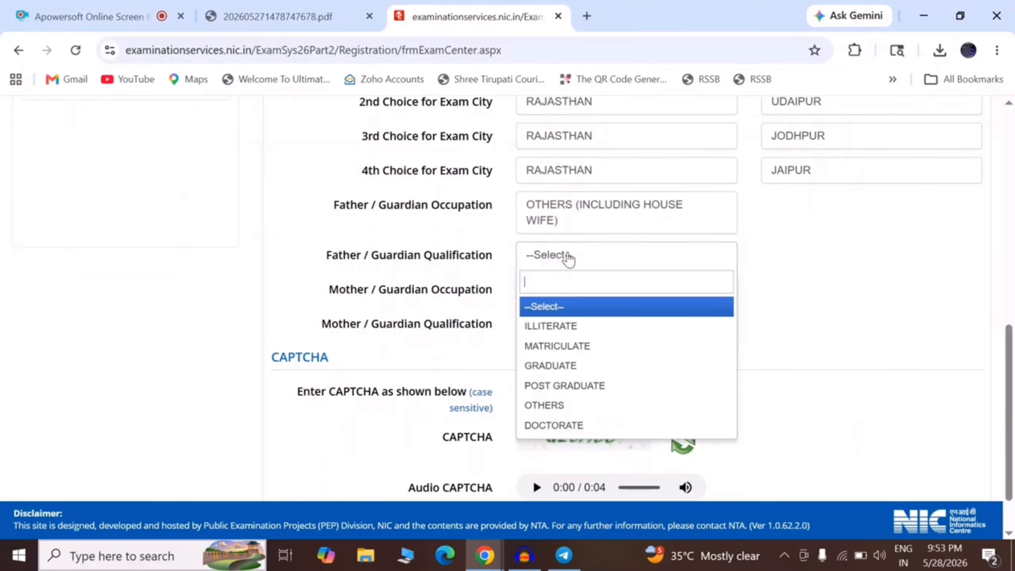
left_click(558, 367)
left_click(550, 290)
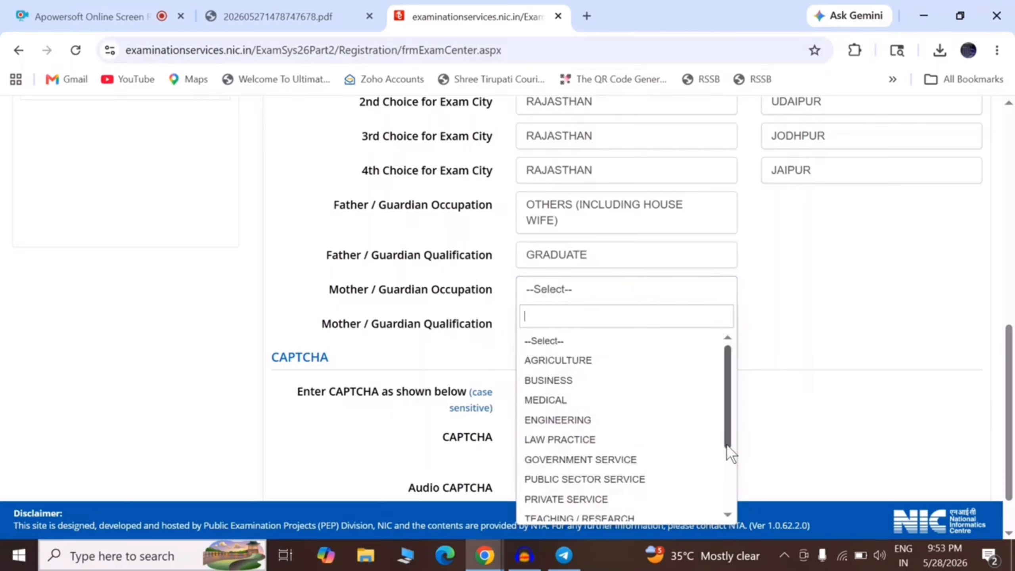
left_click_drag(726, 436, 730, 510)
left_click(606, 491)
left_click(566, 340)
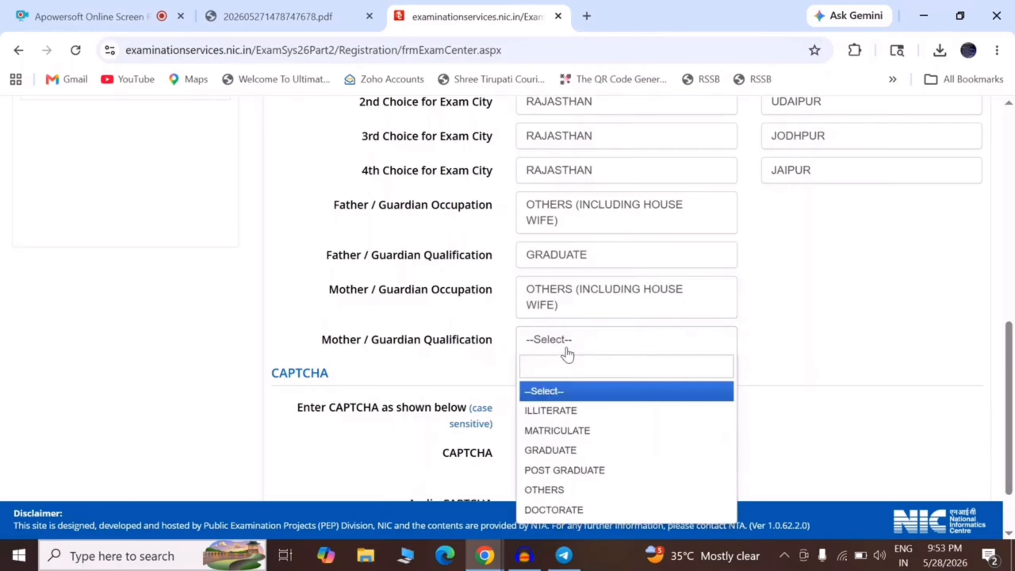
left_click(567, 409)
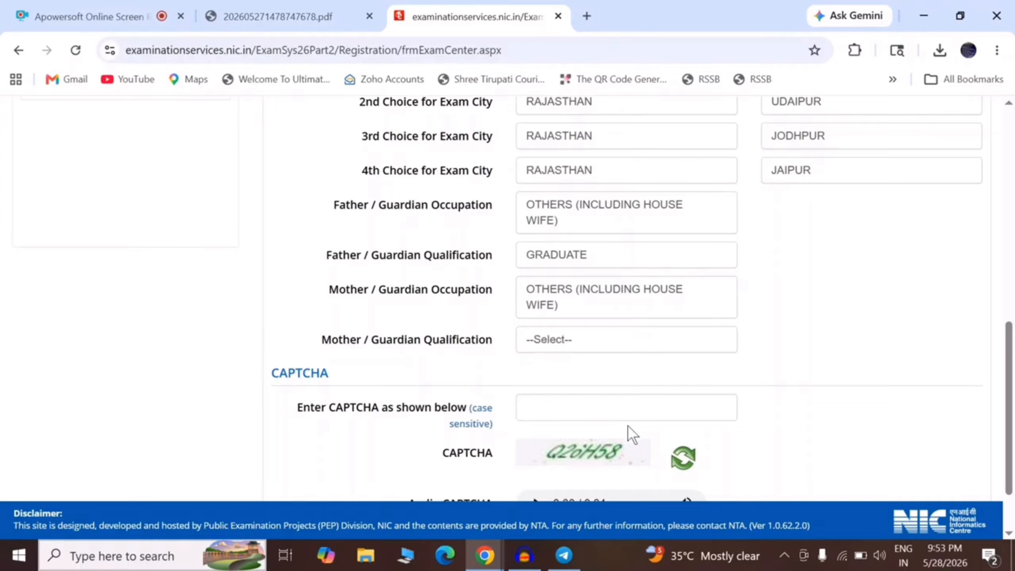
Enter the CAPTCHA and save Exam and Center Details, confirming with Yes.
scroll(575, 354, "down", 2)
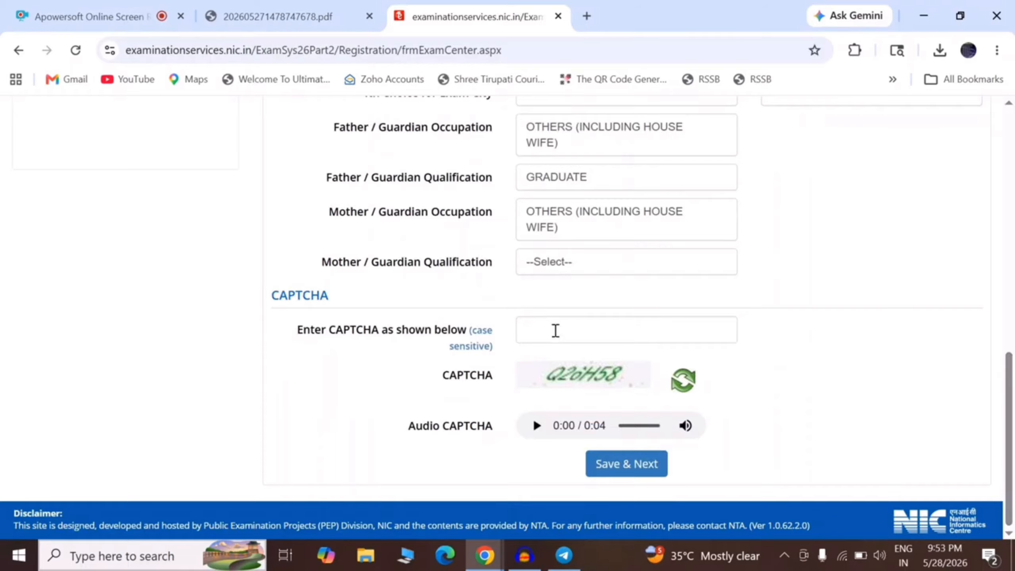
left_click(555, 330)
type("Q")
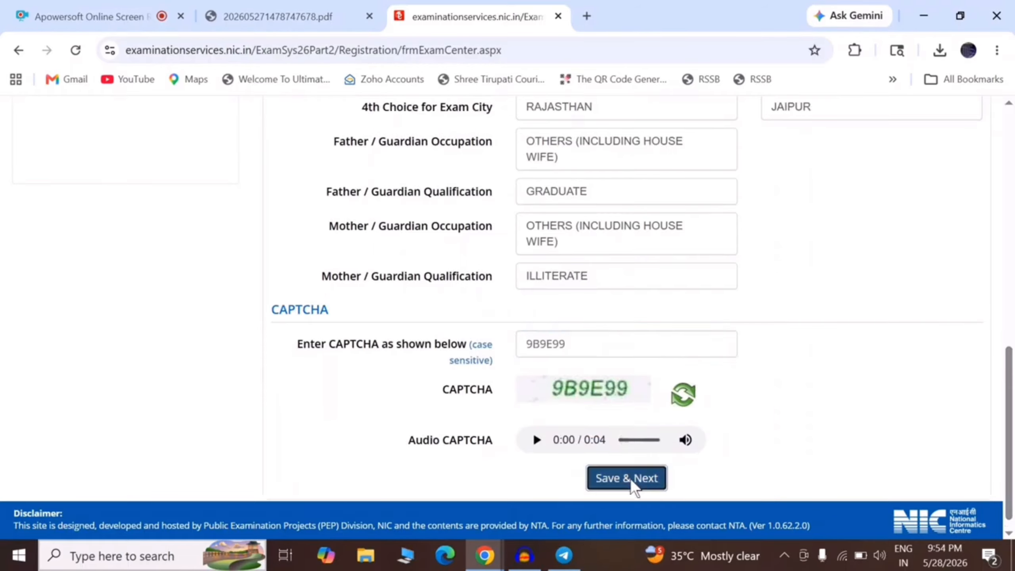
left_click(629, 478)
left_click(480, 351)
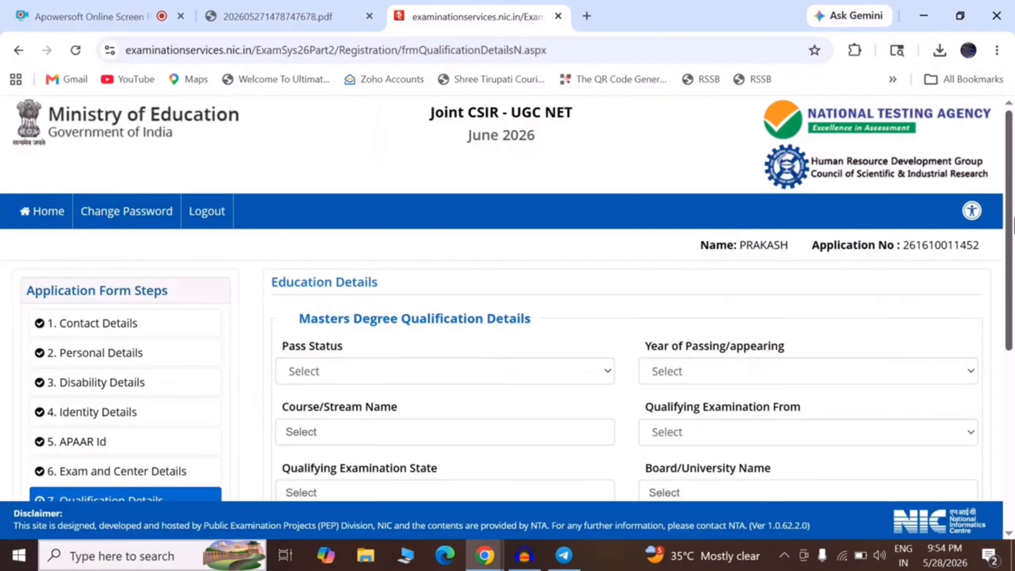
Mark the master's degree as Passed, set year of passing, and choose M.Sc. Equivalent.
left_click_drag(1013, 219, 1011, 302)
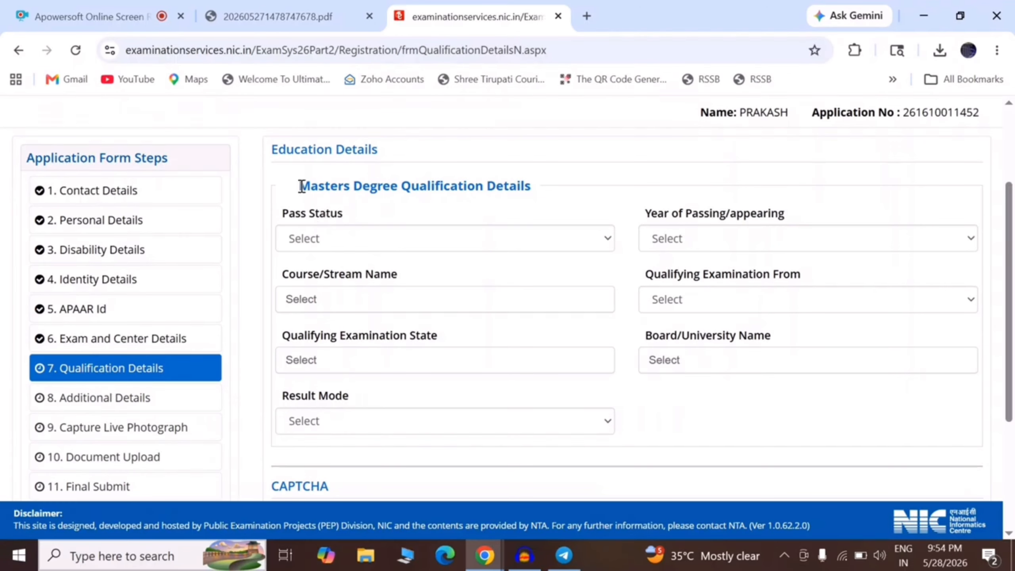
left_click_drag(299, 185, 525, 189)
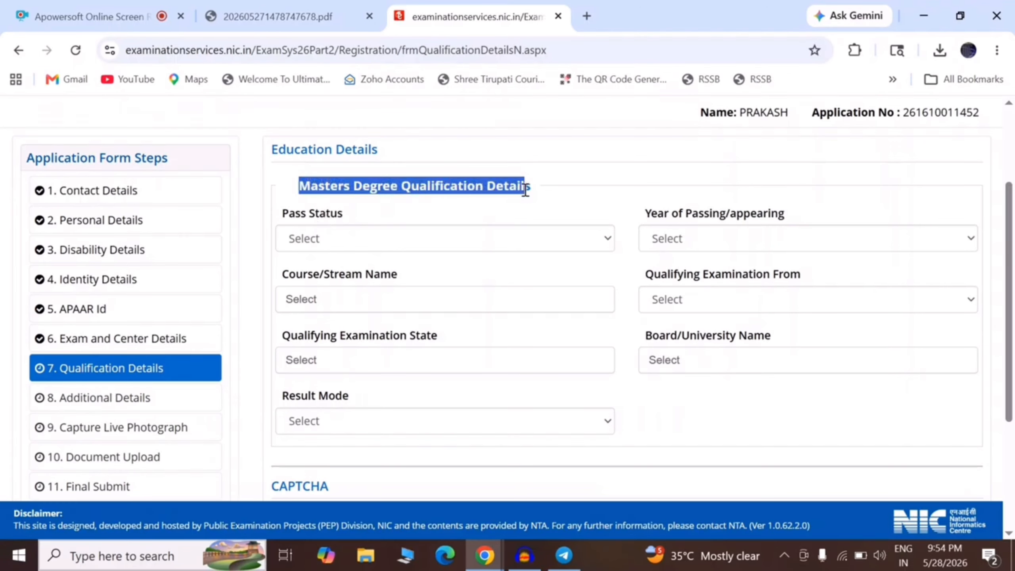
left_click(484, 206)
left_click(384, 245)
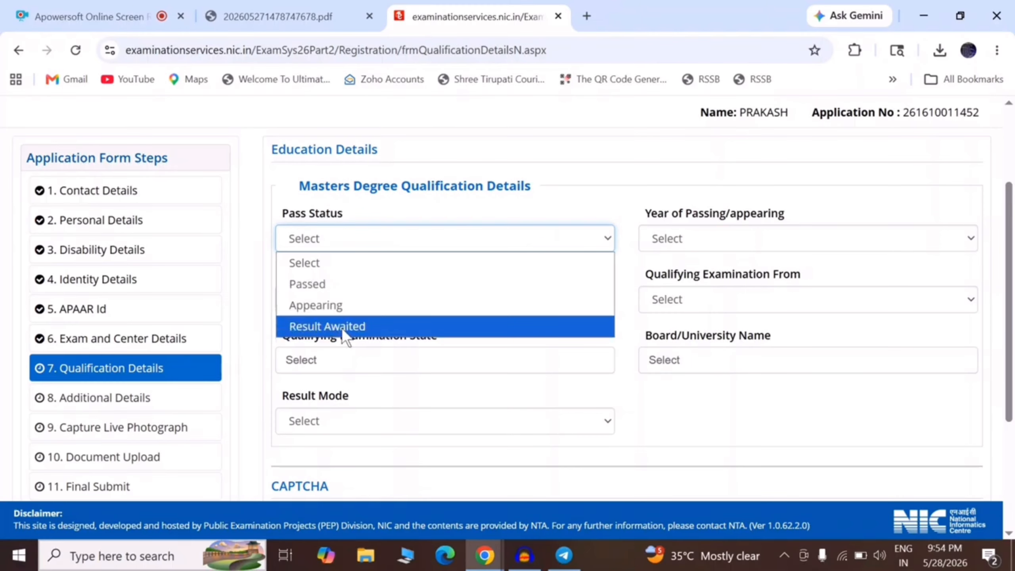
left_click(319, 283)
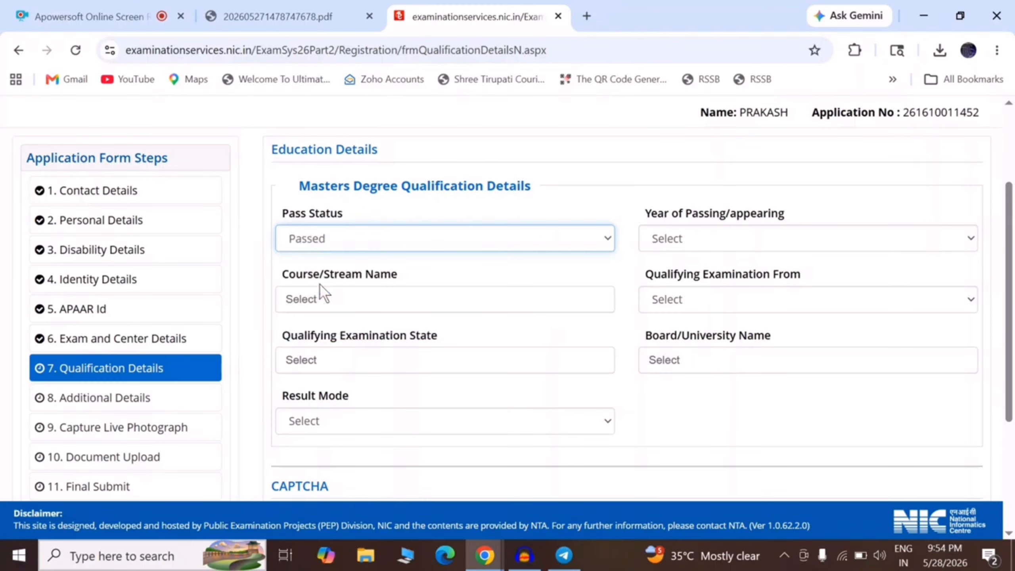
left_click(694, 233)
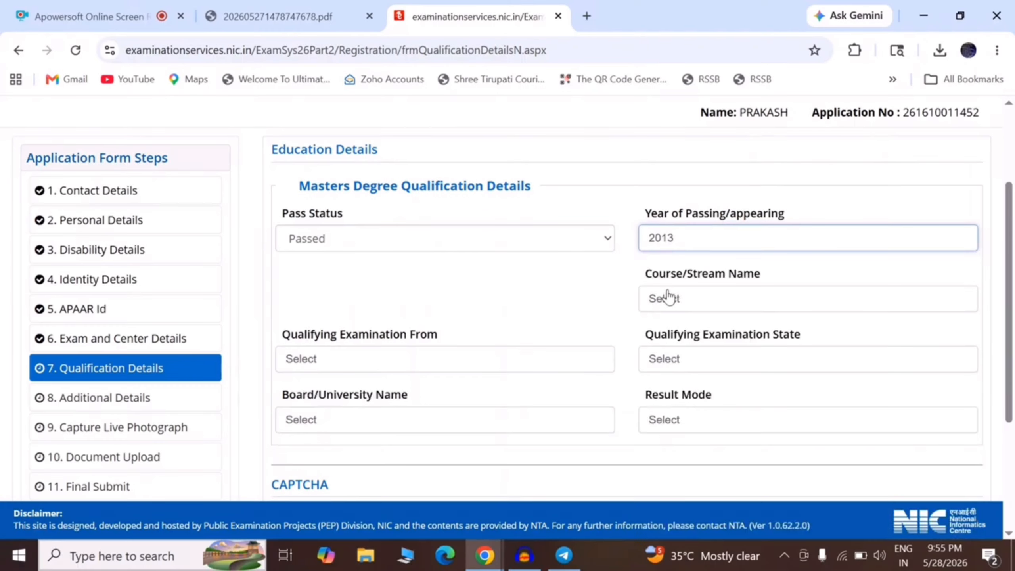
left_click(668, 297)
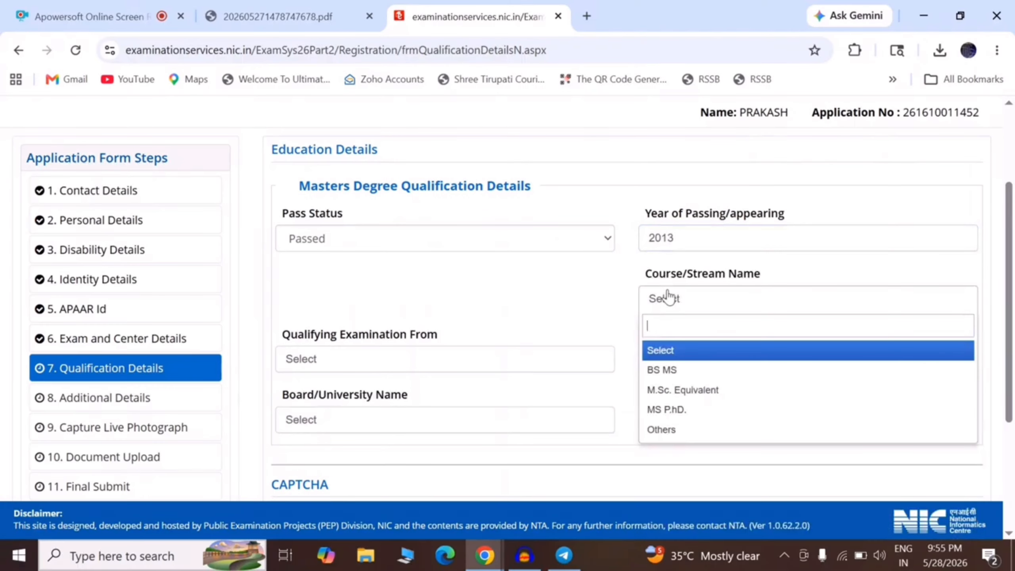
left_click(676, 390)
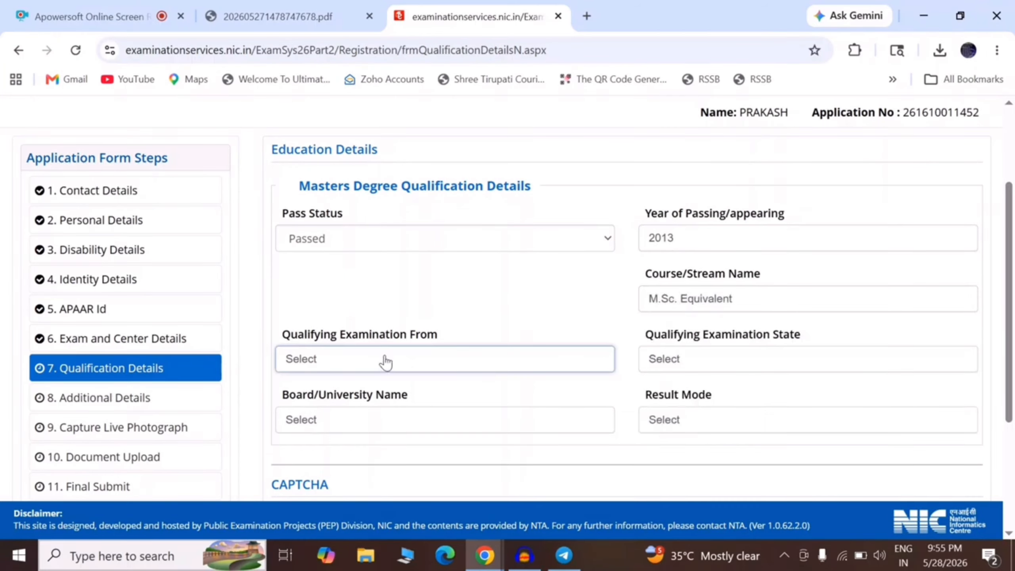
Set qualifying exam country India, state RAJASTHAN, university Mohanlal Sukhadia University, Udaipur.
left_click(386, 362)
left_click(321, 435)
left_click(684, 361)
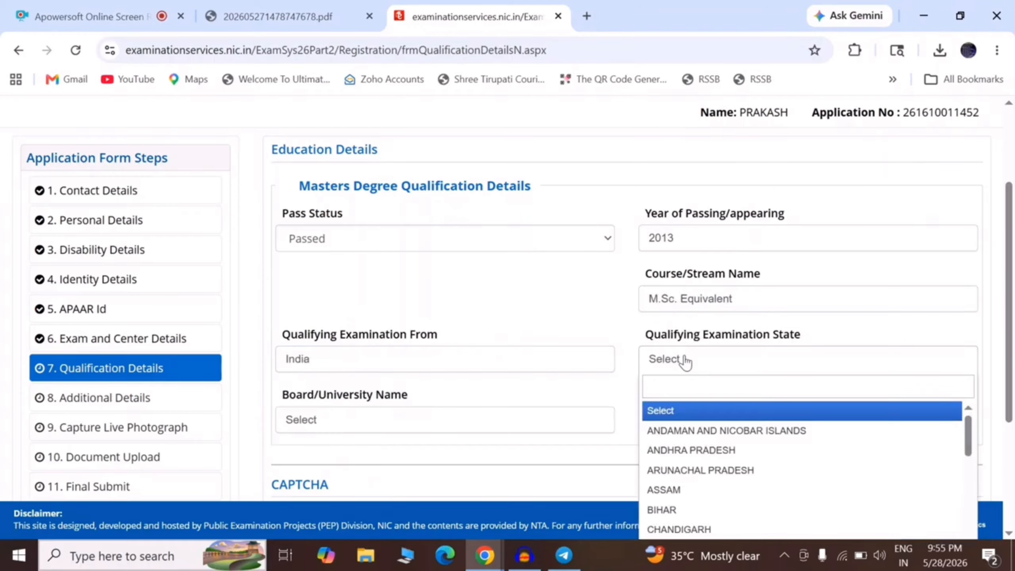
type("RAJ")
key("Return")
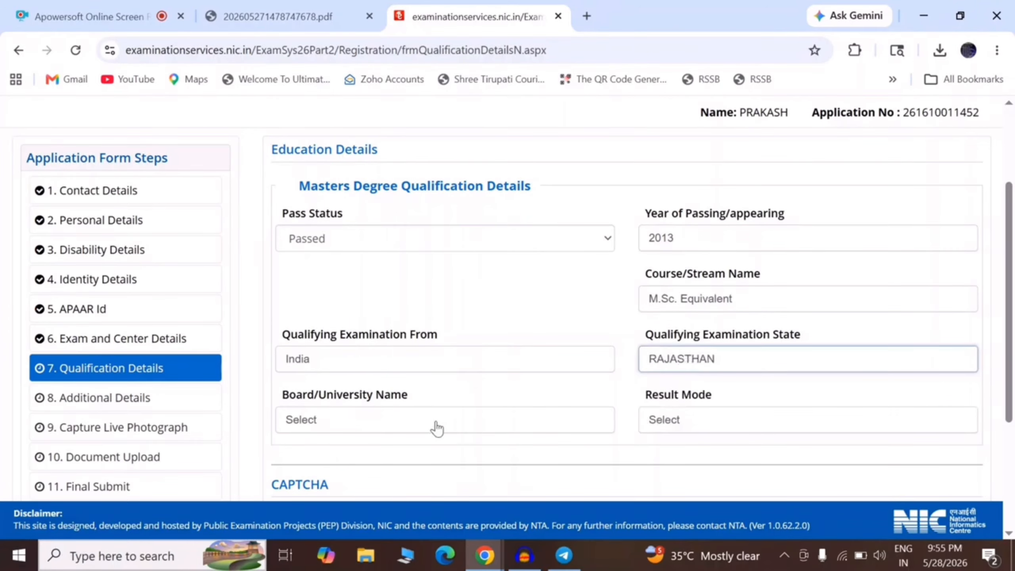
left_click(438, 428)
left_click_drag(1010, 276, 1013, 314)
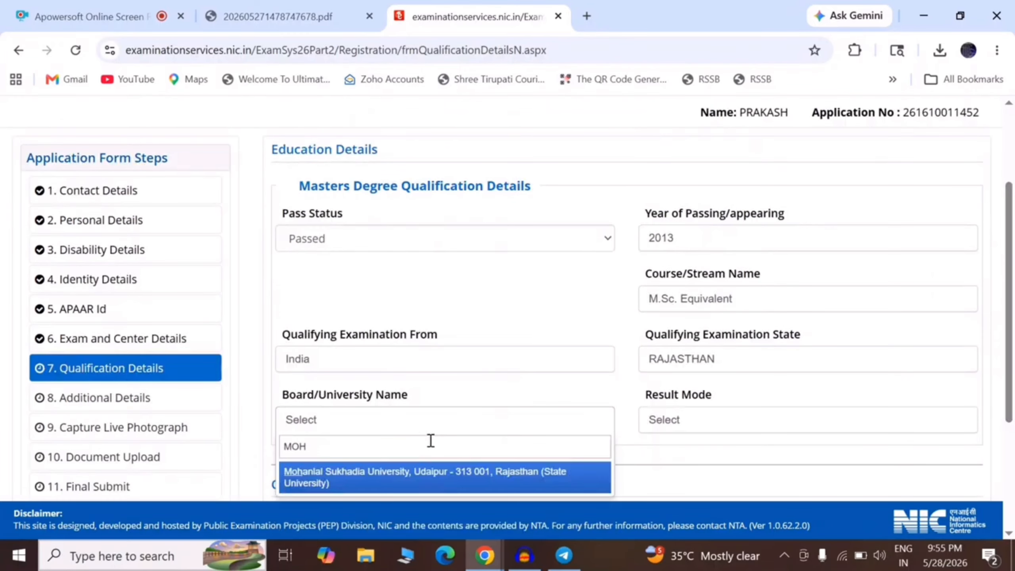
left_click(400, 486)
Choose Percentage as result mode, then submit Qualification Details and confirm with Yes.
left_click(665, 409)
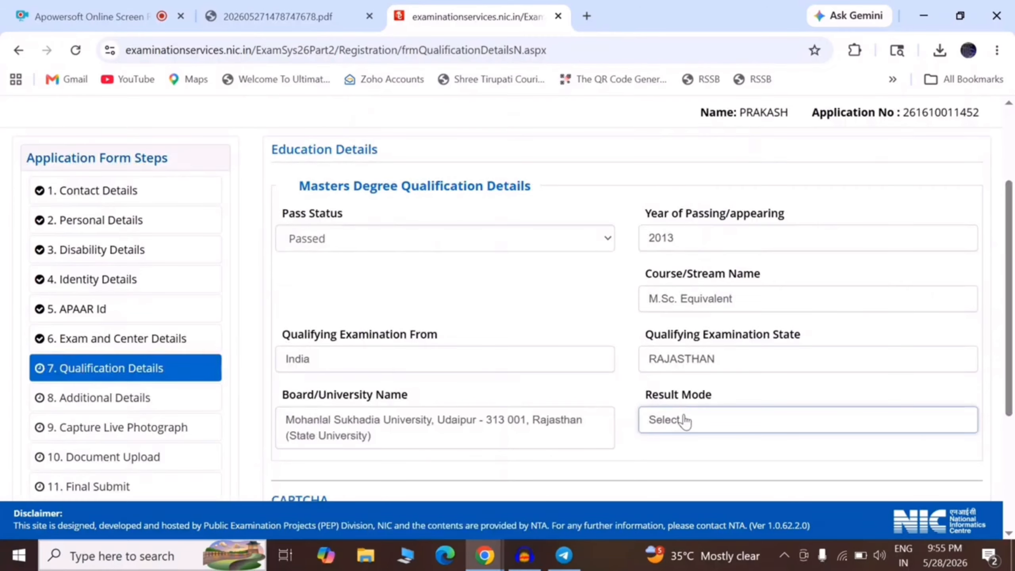
left_click(685, 421)
left_click(685, 488)
scroll(684, 485, "down", 5)
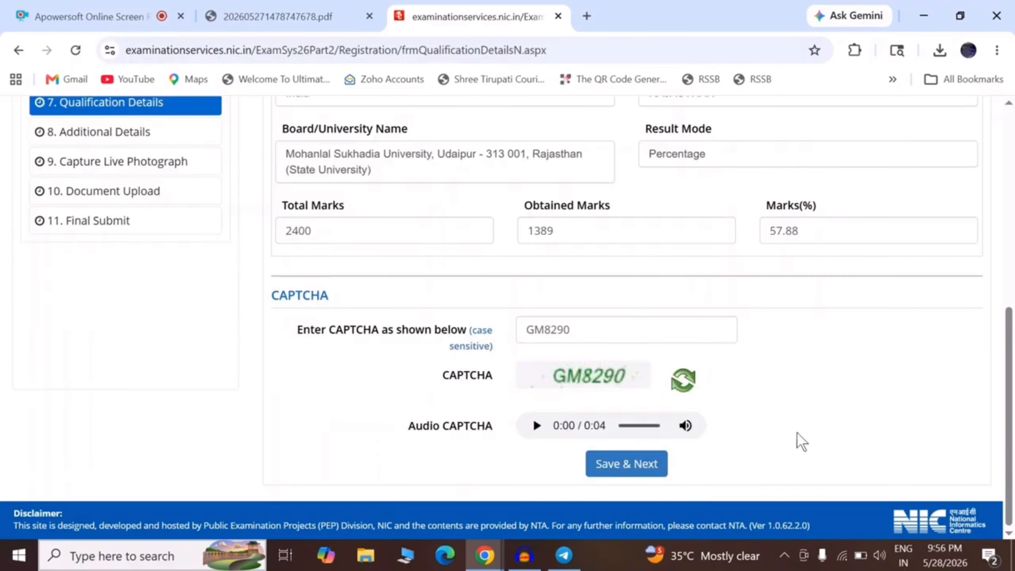
left_click(636, 466)
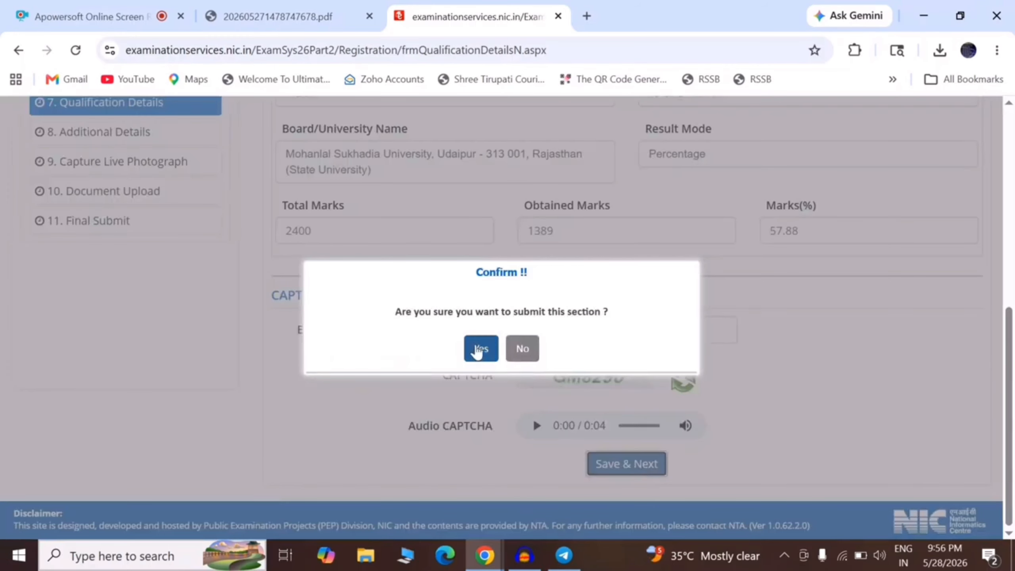
left_click(479, 348)
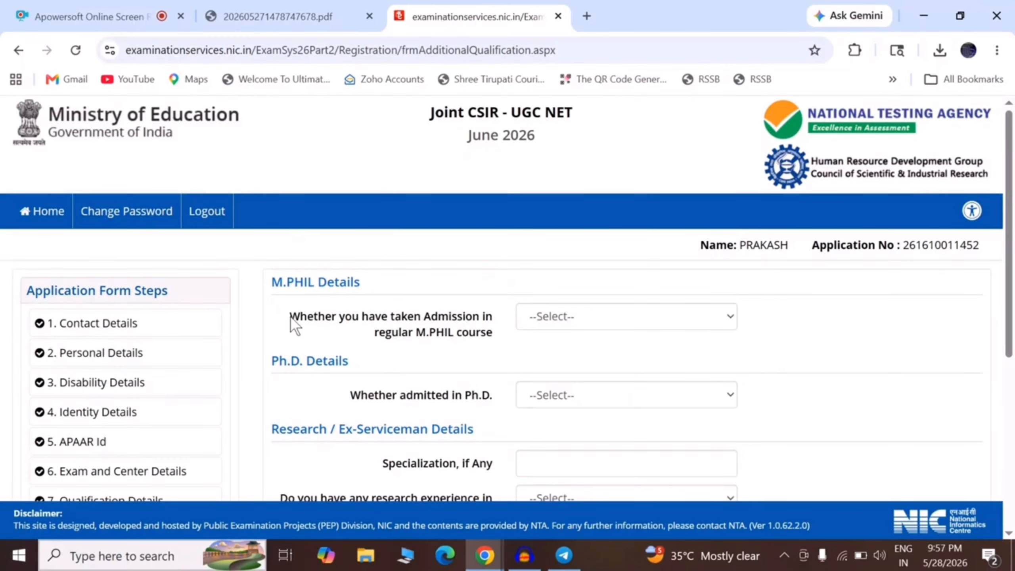
Answer No to both M.PHIL admission and Ph.D. admission questions.
left_click_drag(290, 316, 491, 331)
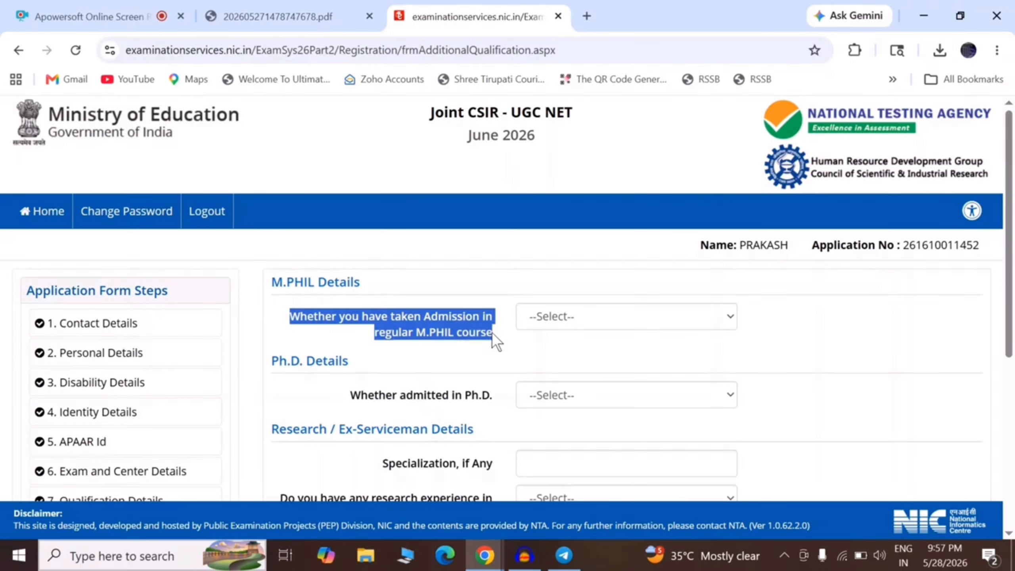
left_click(533, 350)
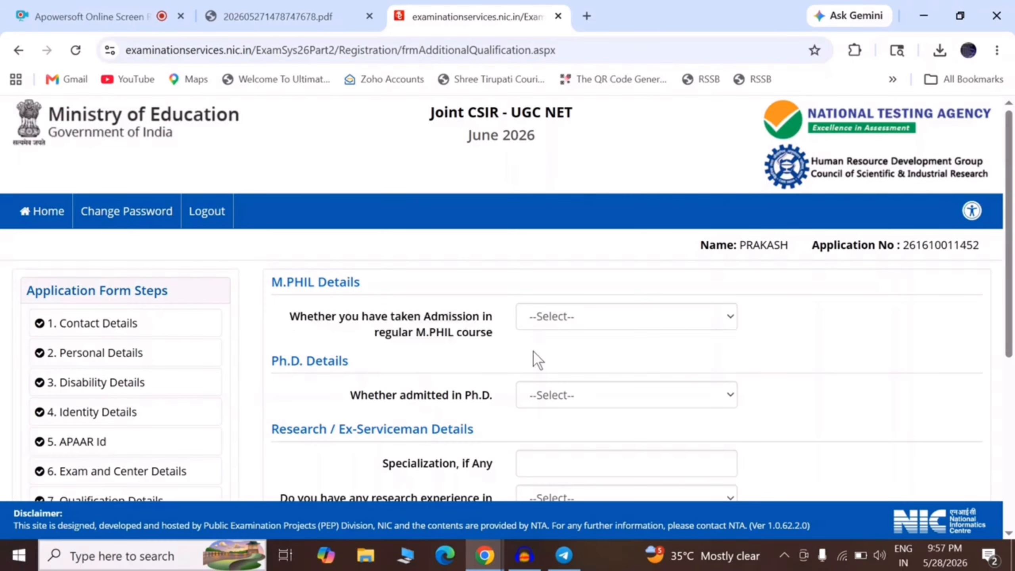
left_click(544, 319)
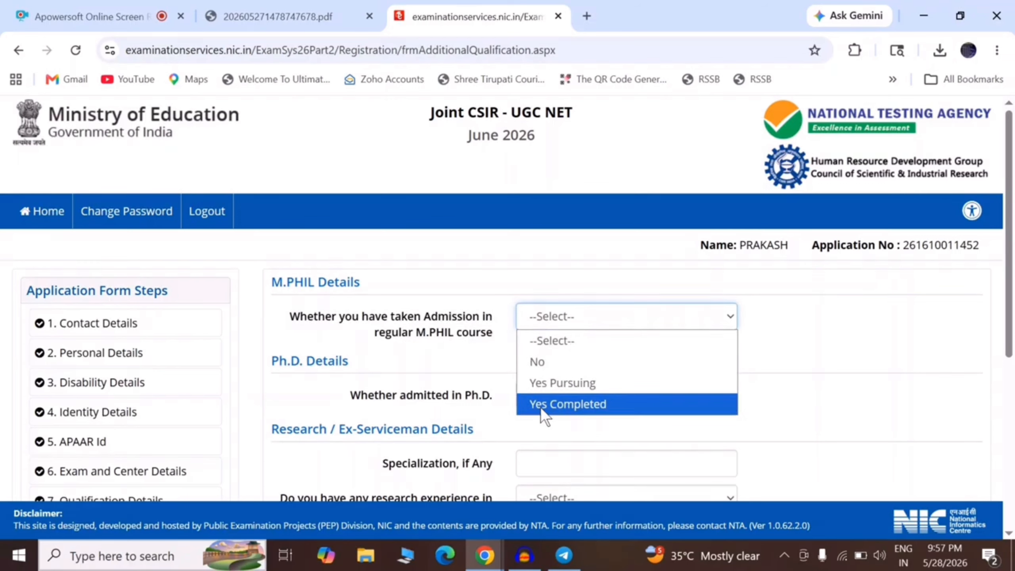
left_click(538, 362)
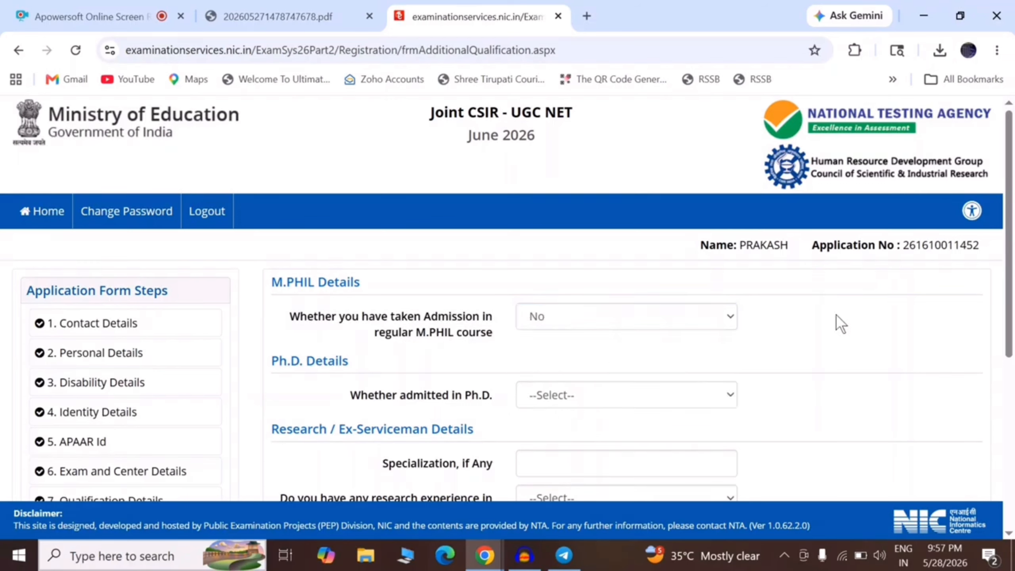
left_click_drag(347, 394, 474, 394)
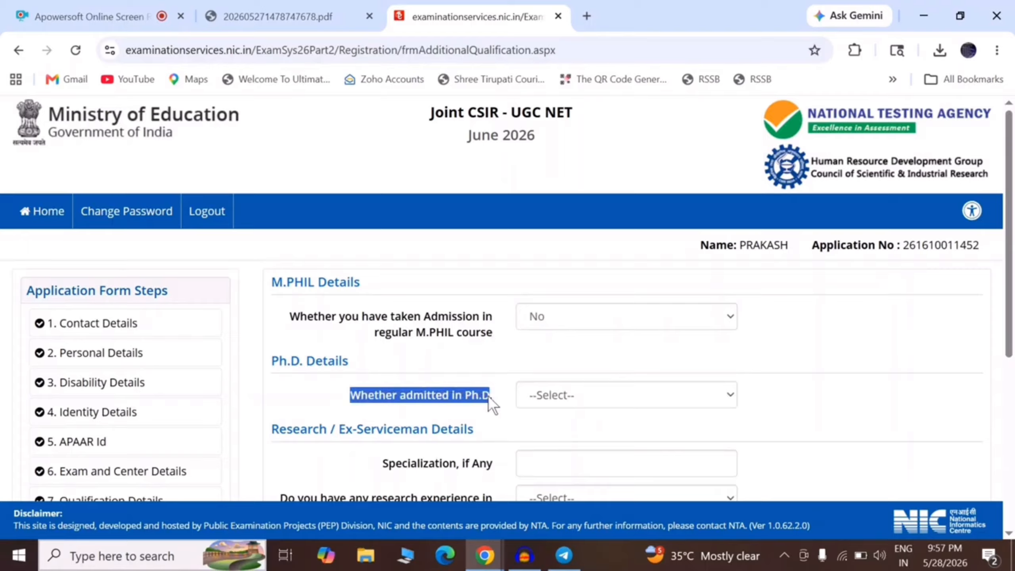
left_click(542, 395)
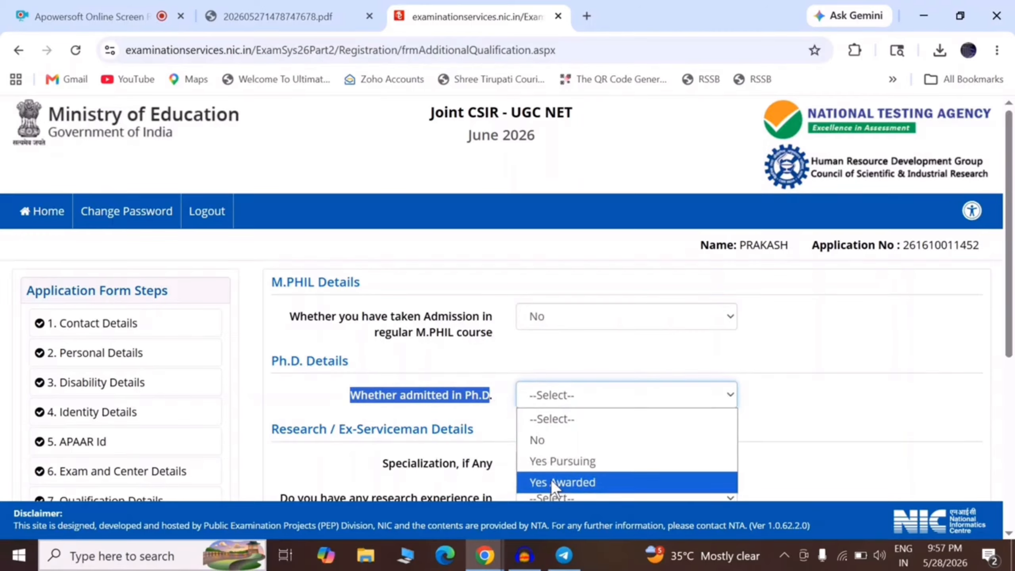
left_click(544, 440)
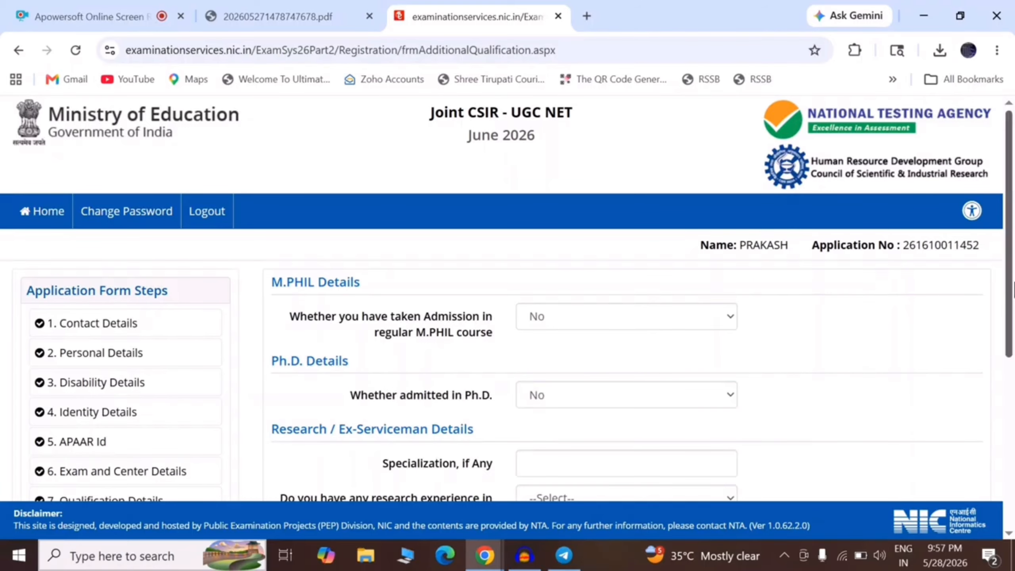
Answer NO to research experience and to being an Ex-Serviceman.
scroll(1010, 287, "down", 3)
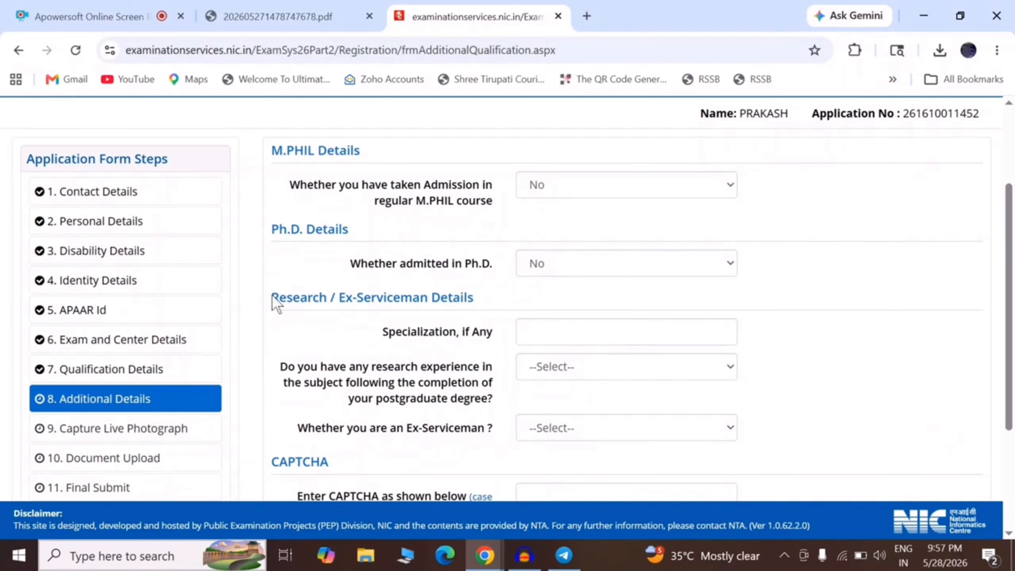
left_click_drag(274, 301, 479, 307)
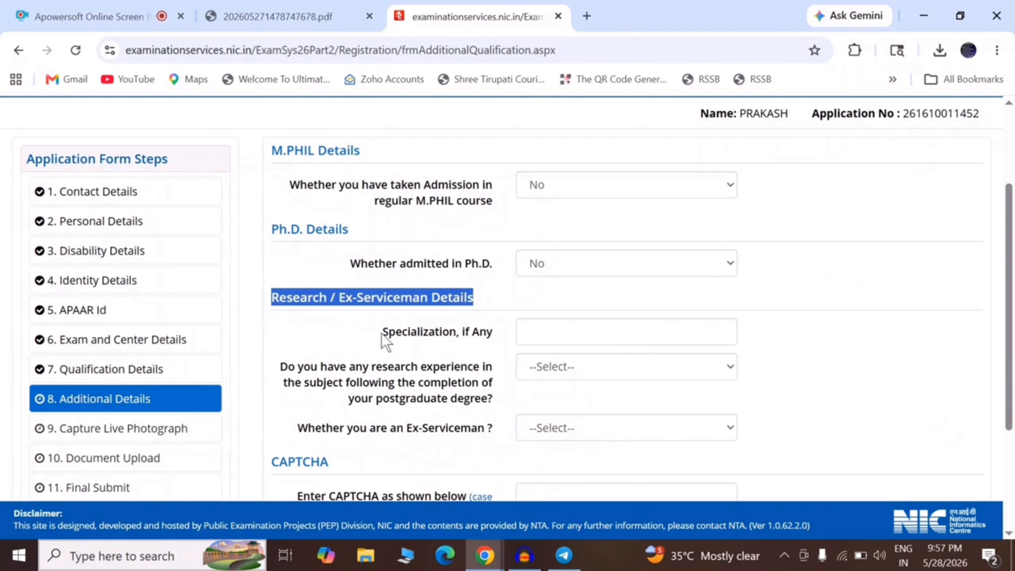
left_click_drag(382, 332, 476, 337)
left_click(556, 330)
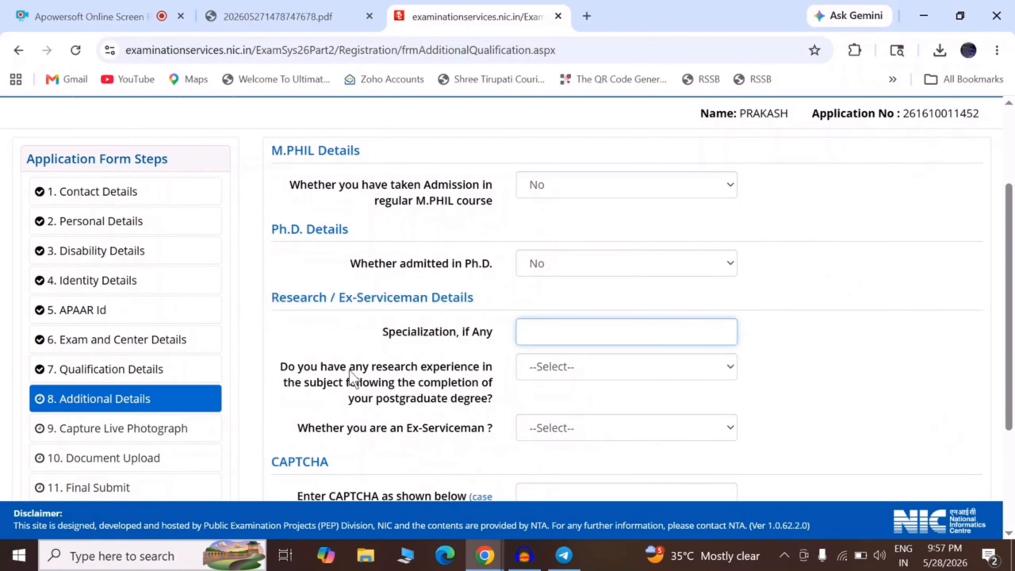
left_click_drag(280, 370, 496, 398)
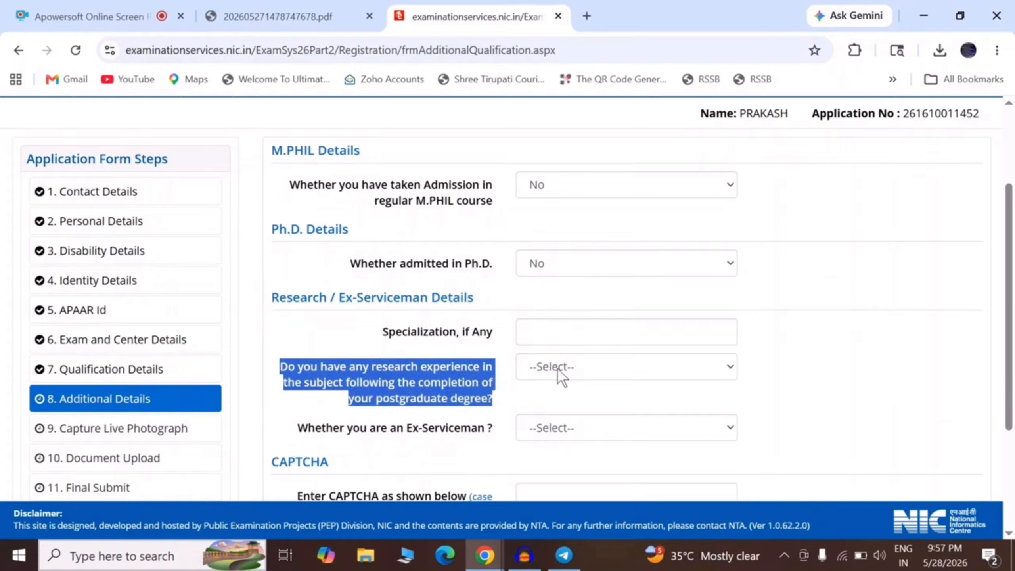
left_click(574, 364)
left_click(573, 364)
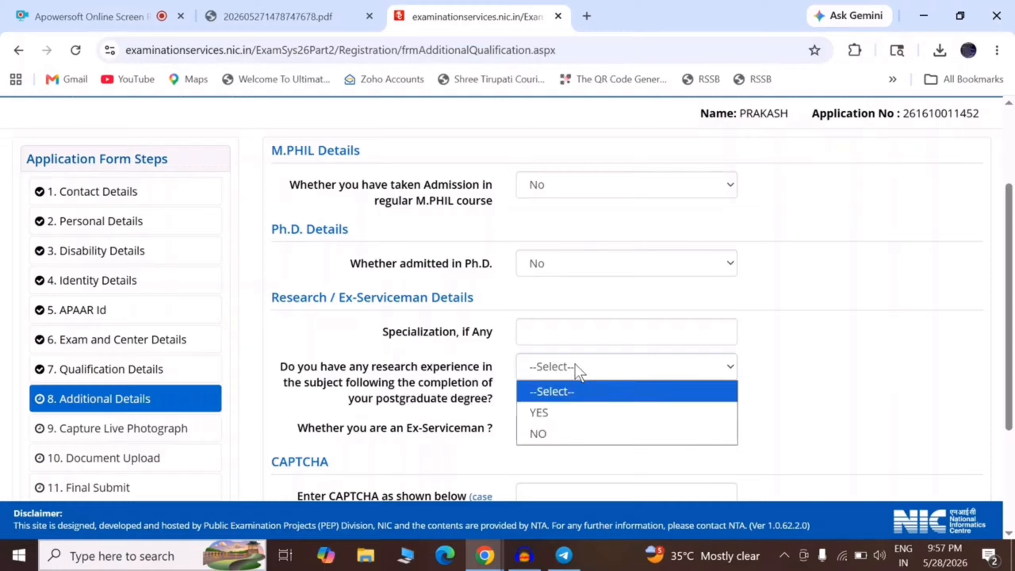
left_click(539, 427)
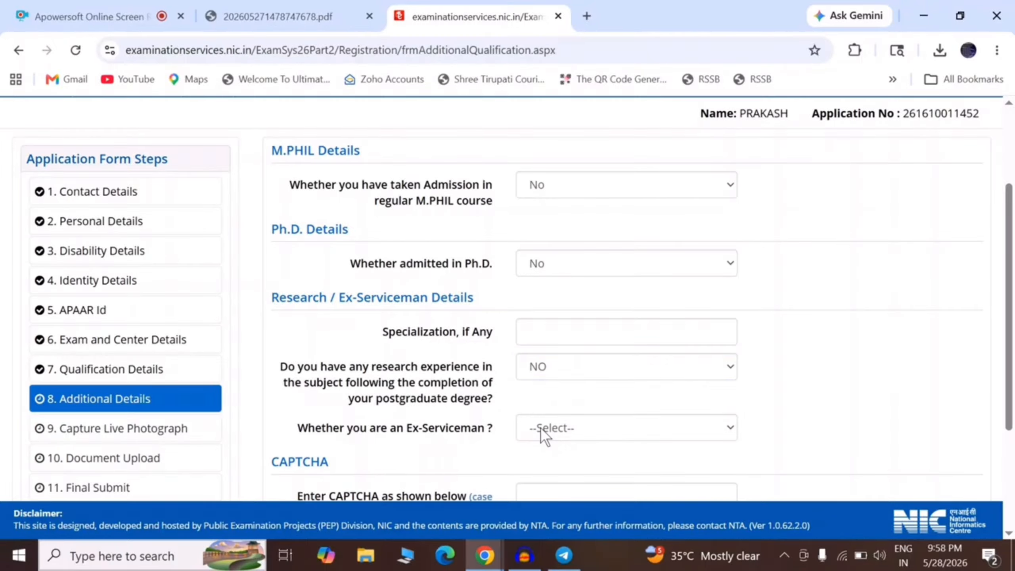
left_click(540, 426)
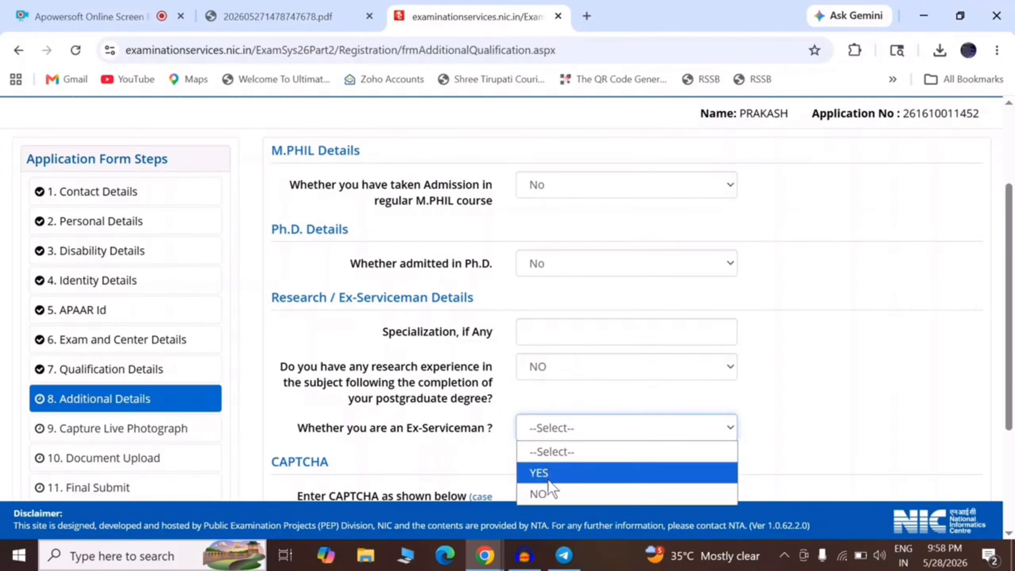
left_click(550, 493)
Enter the CAPTCHA, save Additional Details, and confirm with Yes.
left_click_drag(1009, 300, 1013, 393)
left_click(689, 329)
type("U")
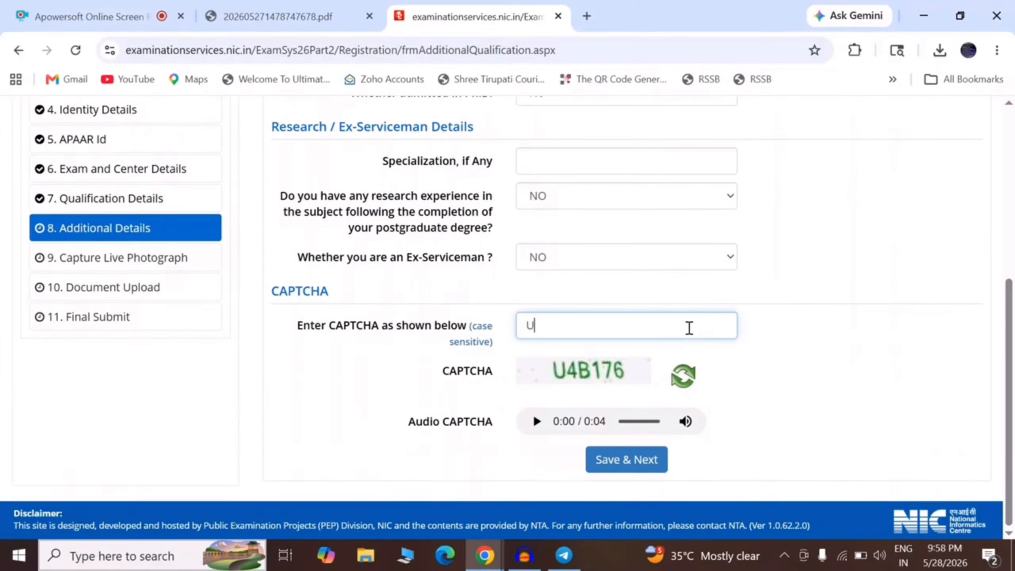
type("4B176")
left_click(650, 456)
left_click(479, 346)
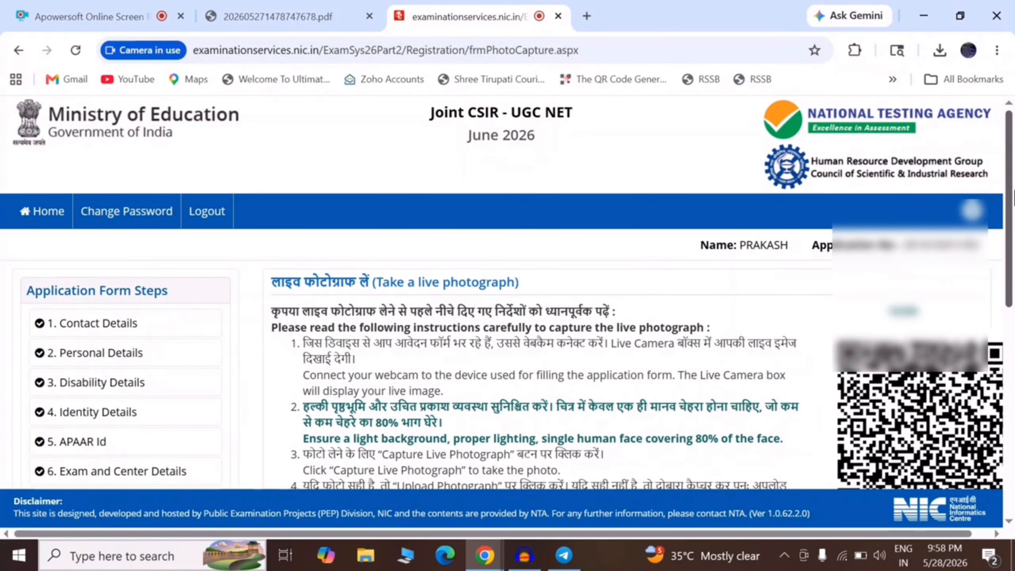
left_click_drag(1013, 191, 1013, 255)
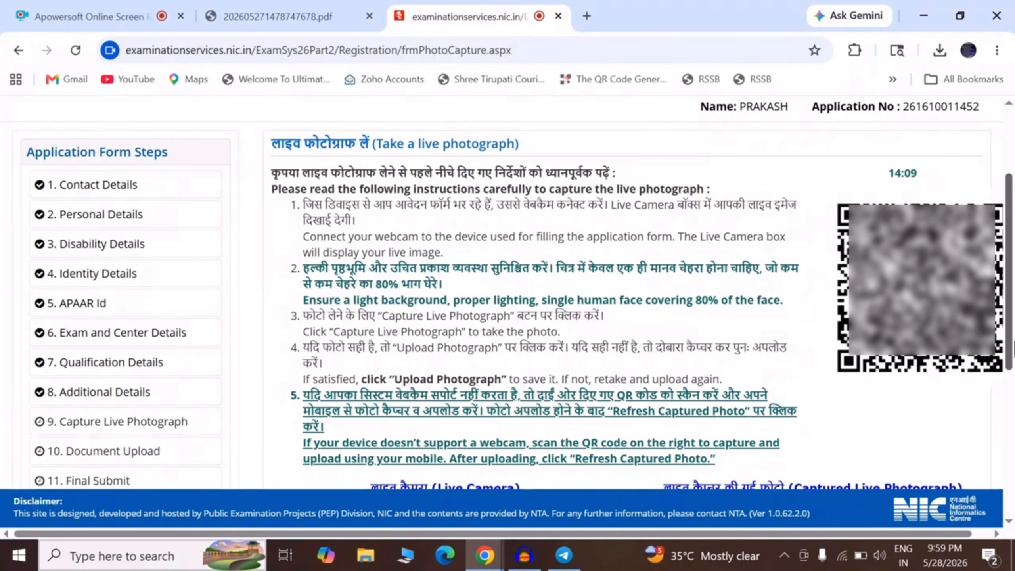
Scroll through the live photograph instructions and webcam box.
scroll(830, 390, "down", 7)
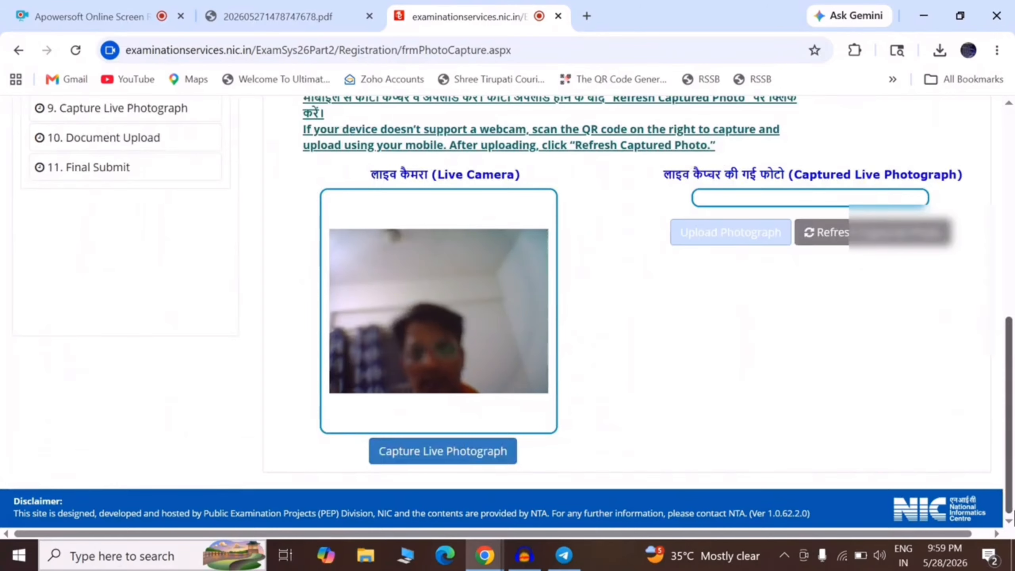
scroll(868, 358, "up", 5)
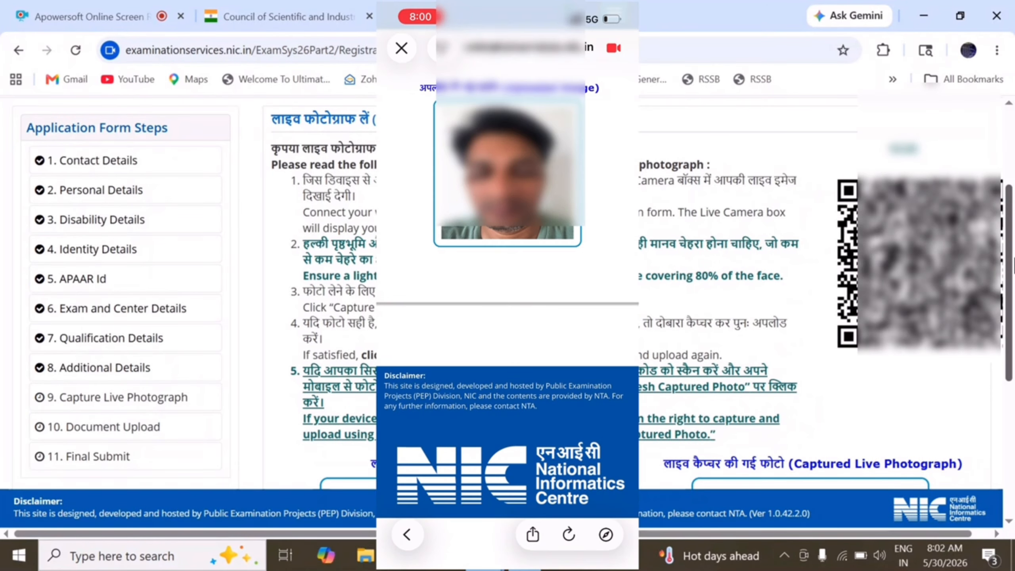
Refresh the captured photo from the phone, then save the photograph step and confirm Yes.
scroll(719, 279, "down", 3)
scroll(862, 340, "down", 1)
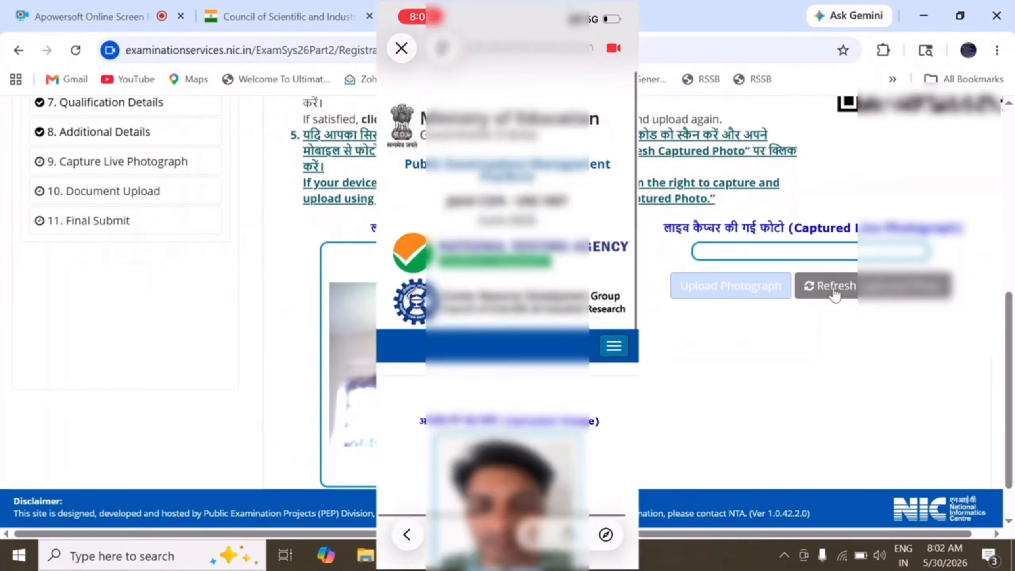
left_click(868, 293)
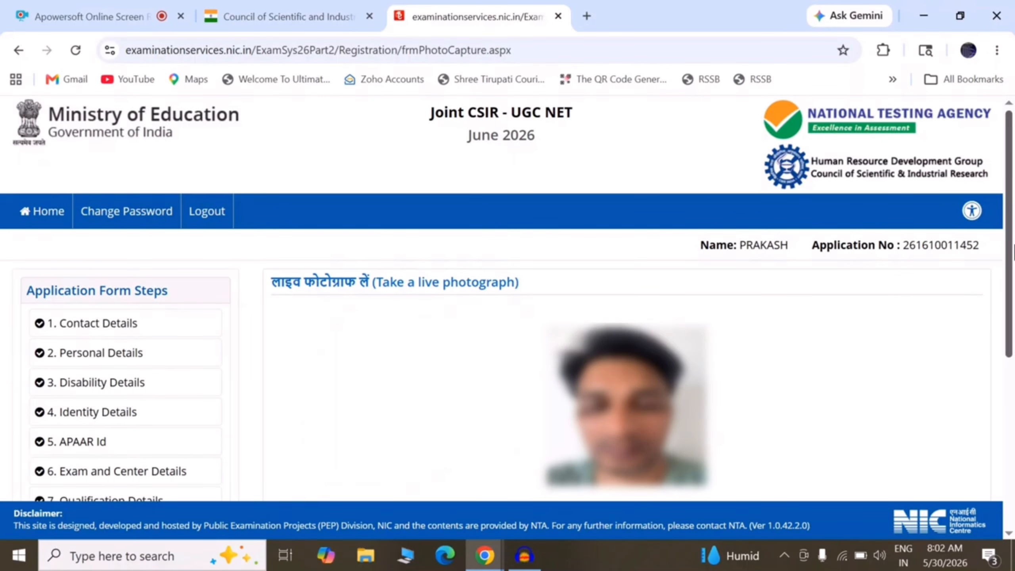
scroll(640, 280, "down", 3)
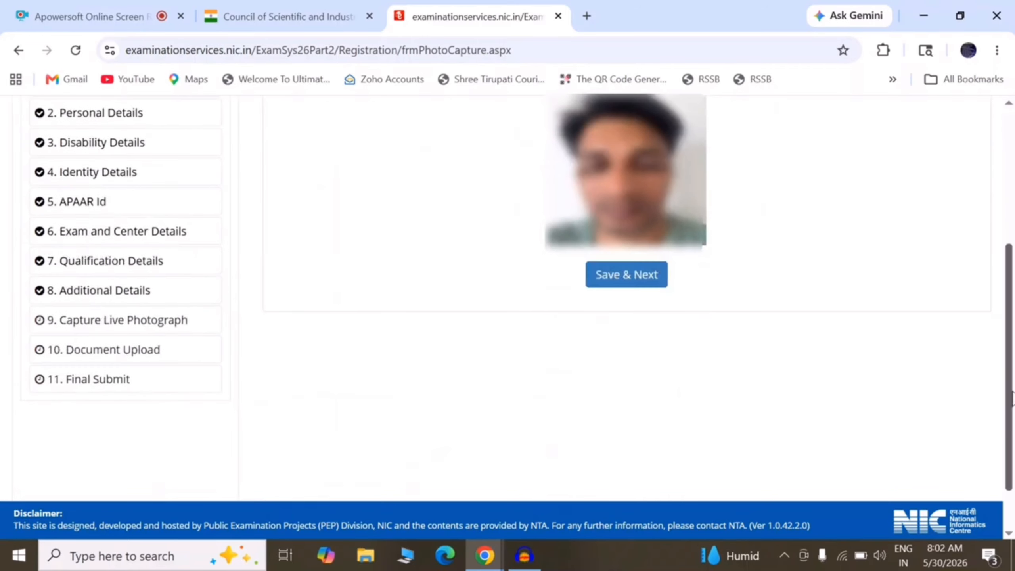
left_click(625, 274)
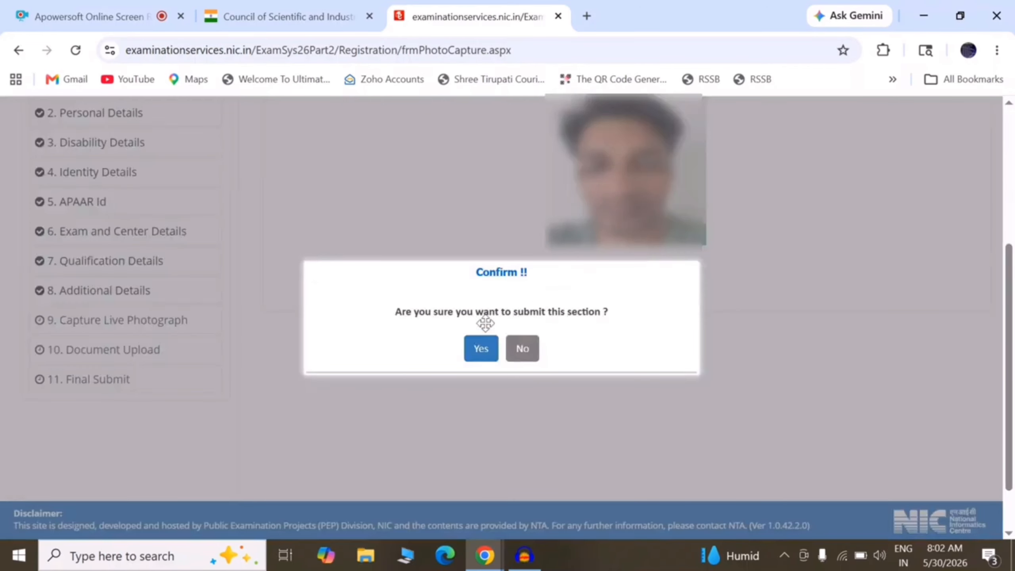
left_click(483, 348)
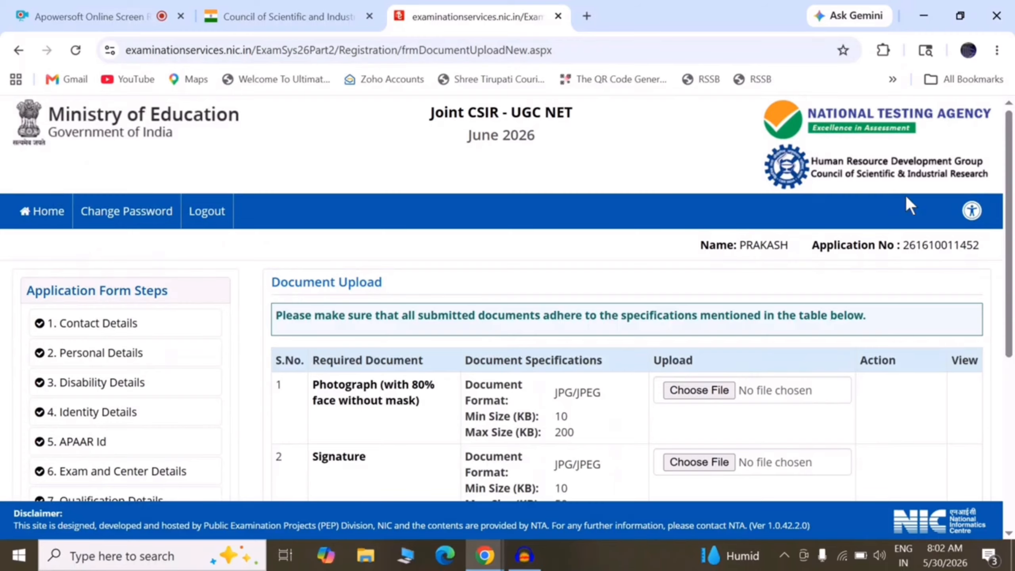
Choose 01 (2).jpg as the photograph, zoom it out to fit the crop, and upload it.
scroll(386, 228, "down", 3)
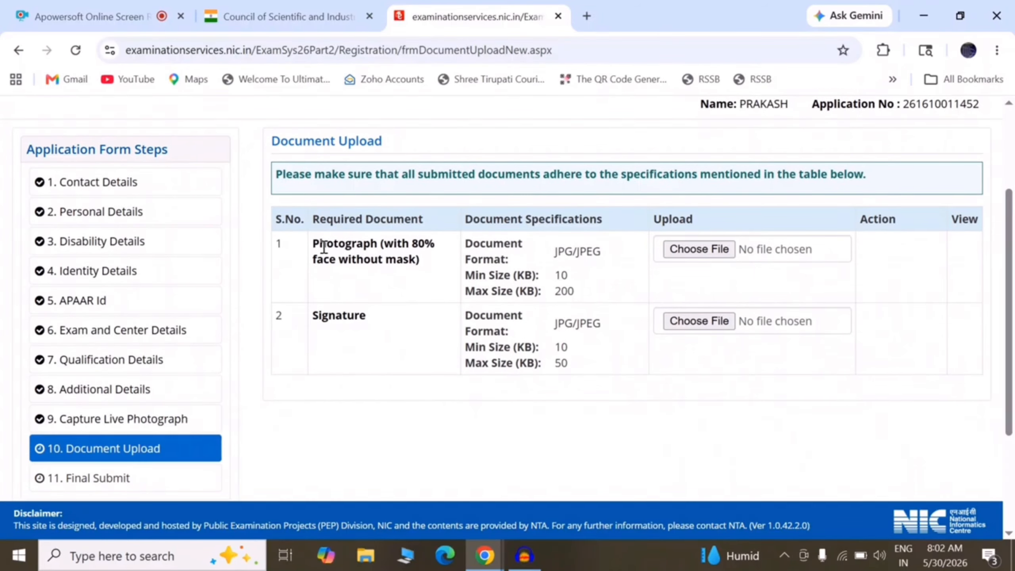
left_click_drag(315, 244, 433, 262)
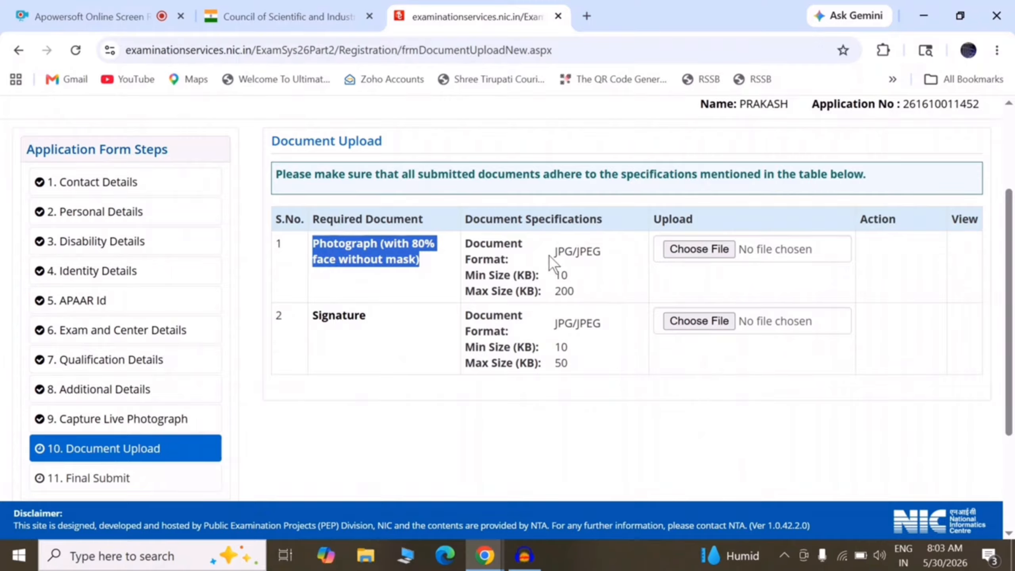
left_click(709, 253)
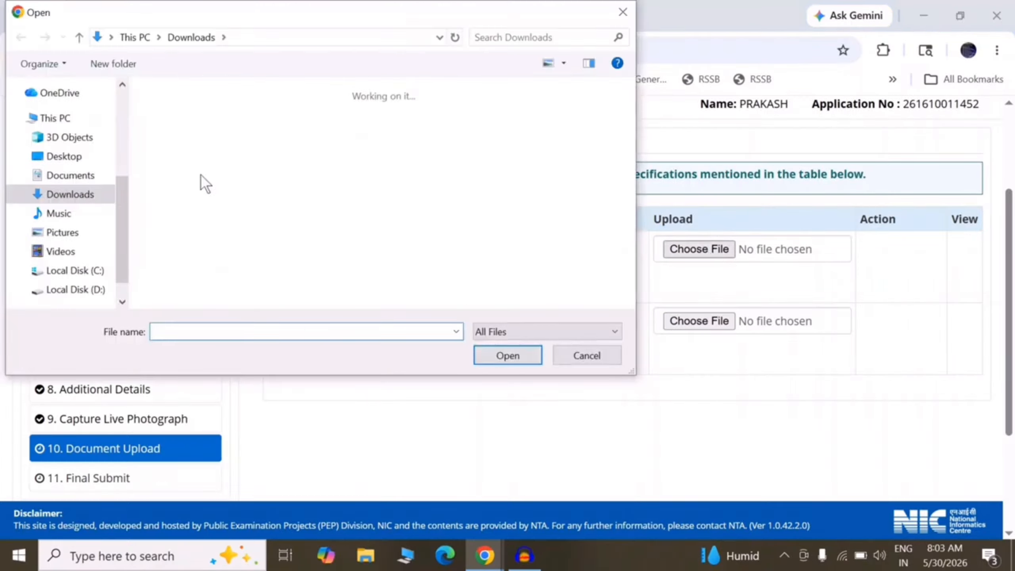
double_click(197, 117)
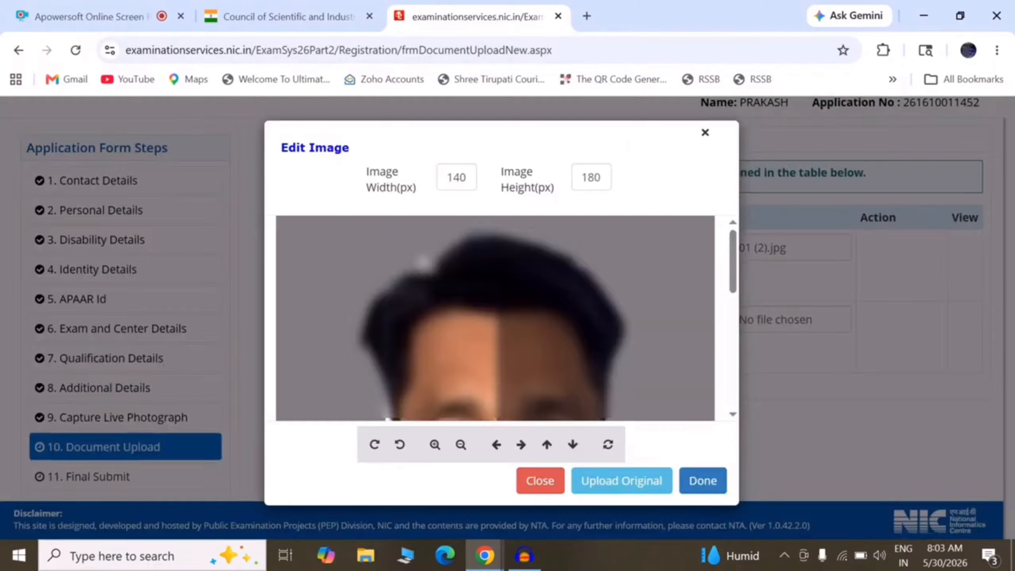
left_click(460, 444)
left_click(460, 444)
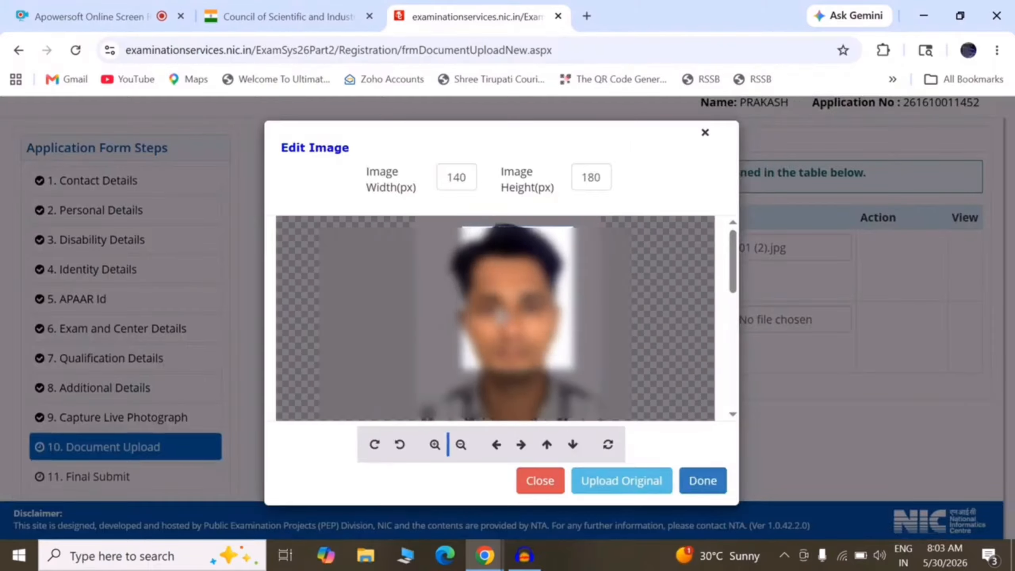
left_click(462, 445)
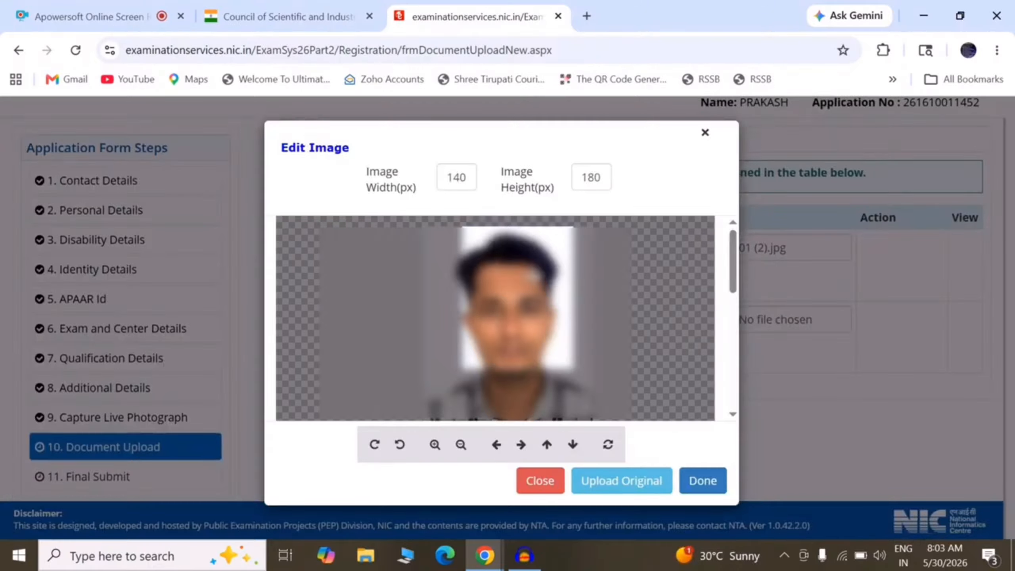
left_click_drag(535, 275, 531, 281)
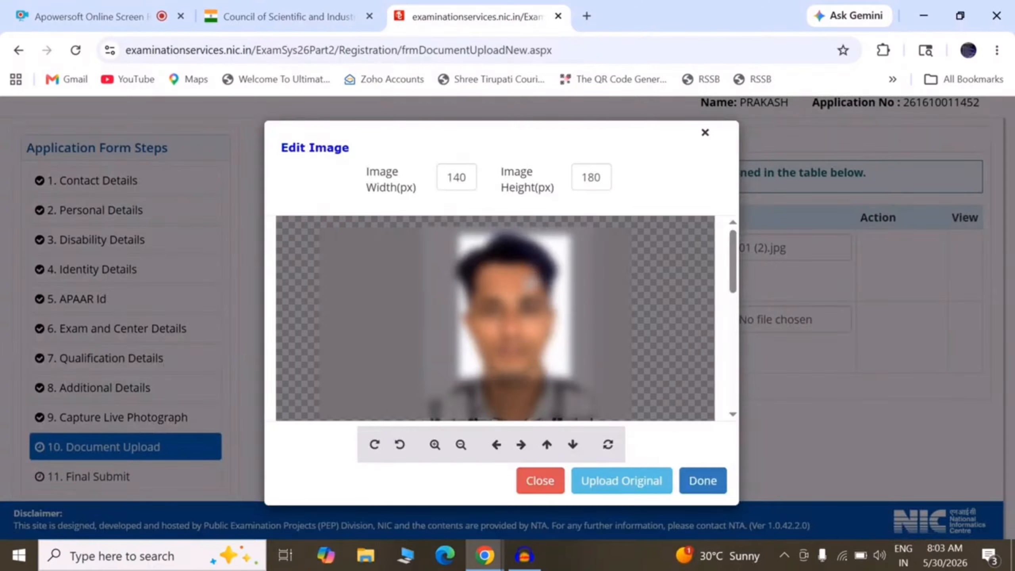
left_click(460, 443)
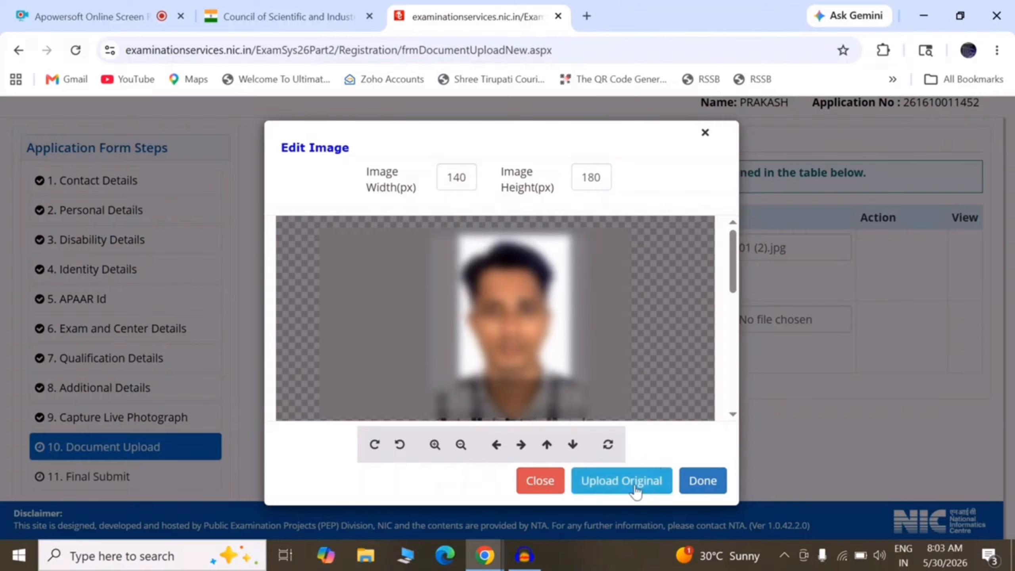
left_click(699, 481)
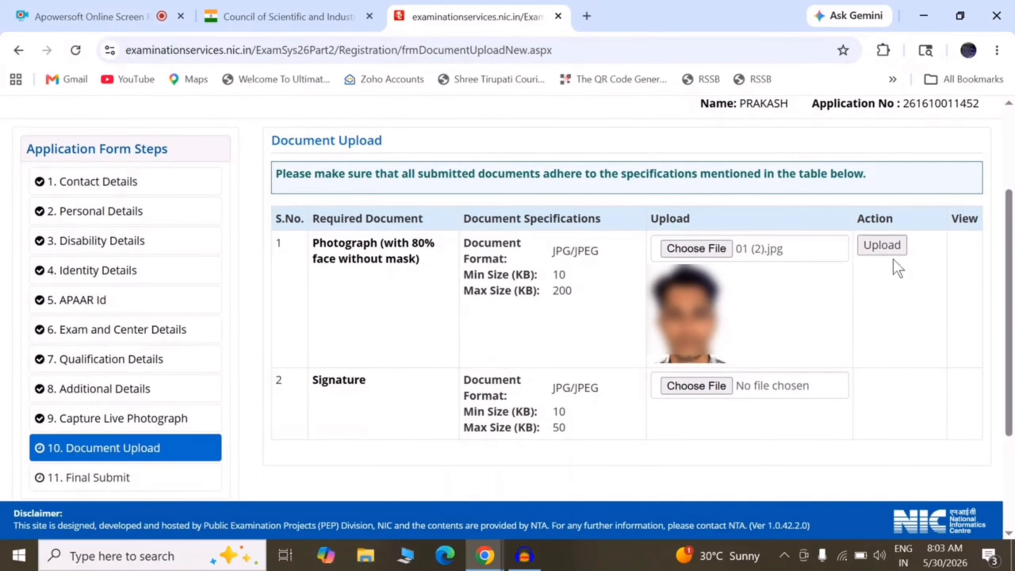
left_click(884, 249)
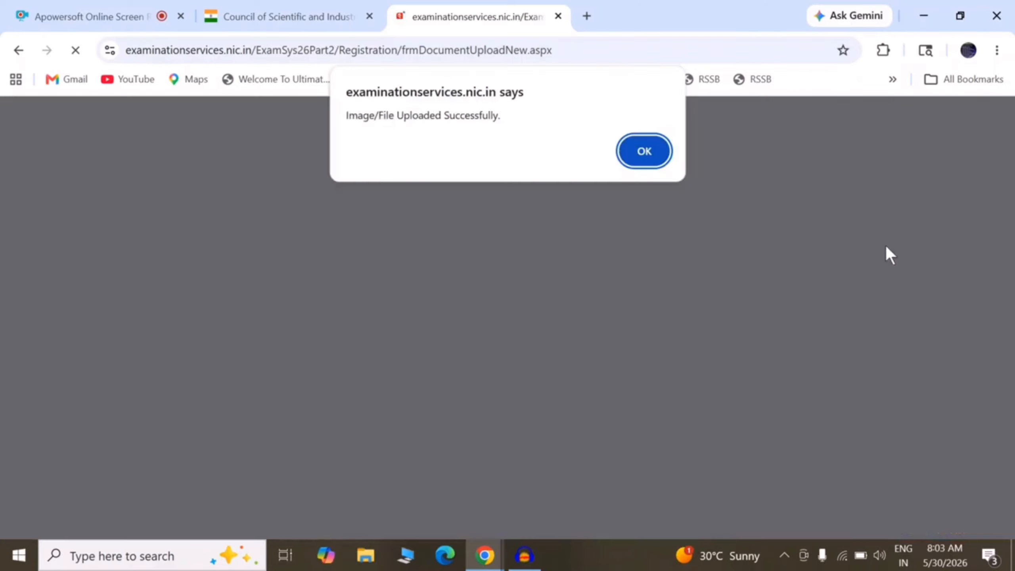
left_click(649, 154)
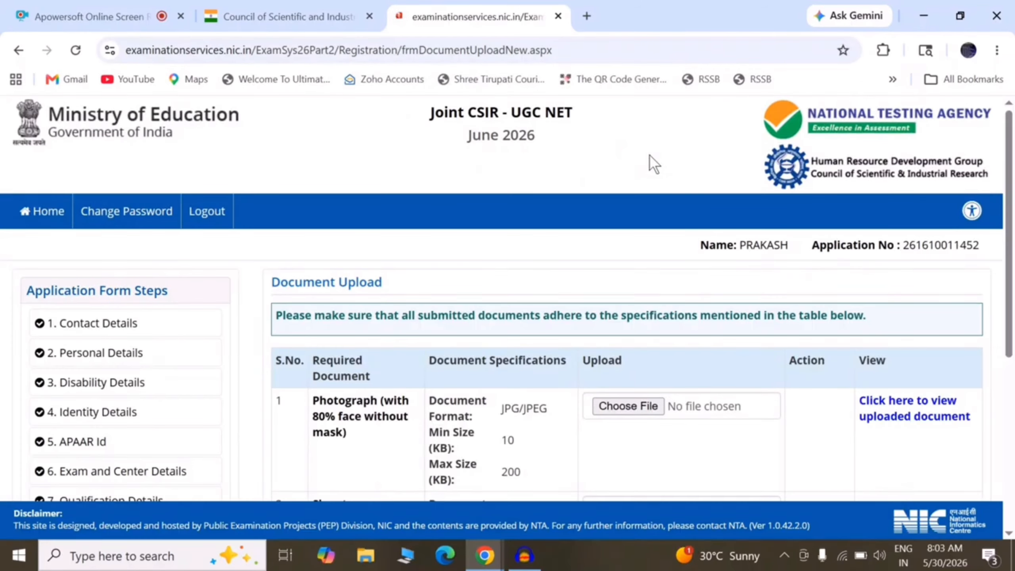
View the uploaded photograph preview and close it.
left_click_drag(1013, 236, 1013, 376)
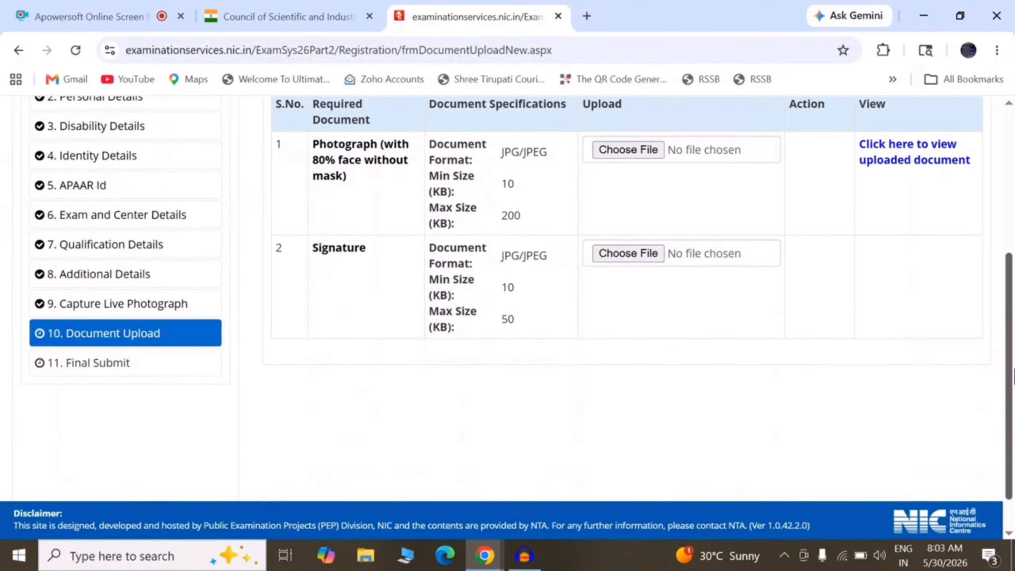
left_click(899, 150)
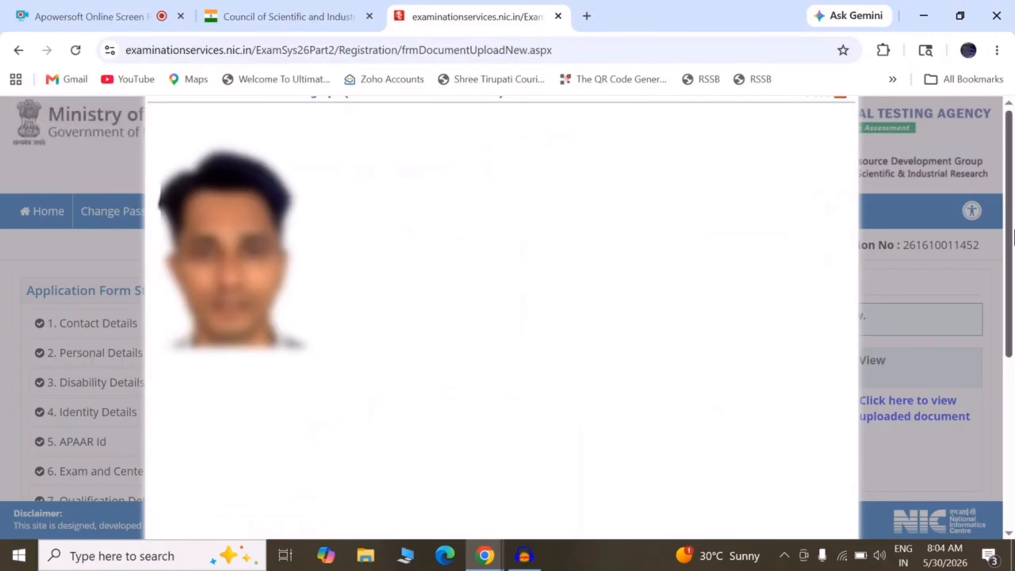
left_click(842, 97)
Choose a signature image, accept it in the editor, and upload it successfully.
left_click_drag(1014, 291, 1014, 426)
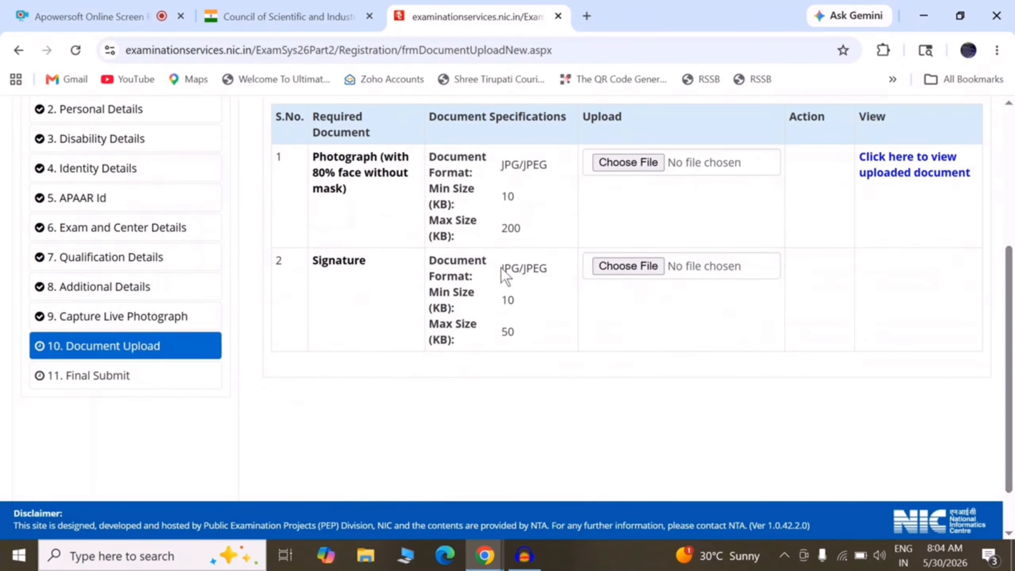
left_click_drag(502, 270, 548, 269)
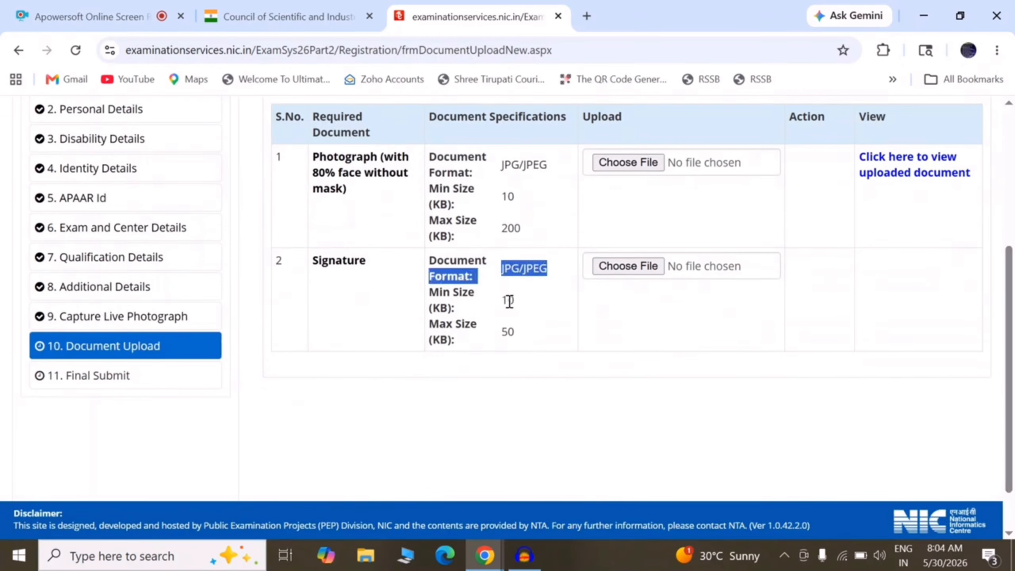
left_click_drag(502, 300, 515, 331)
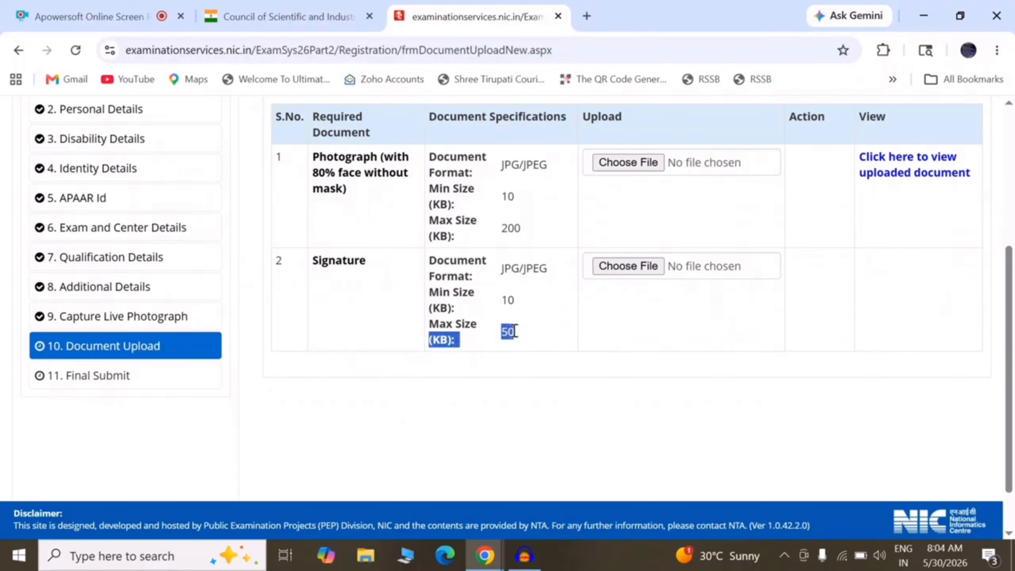
left_click(625, 262)
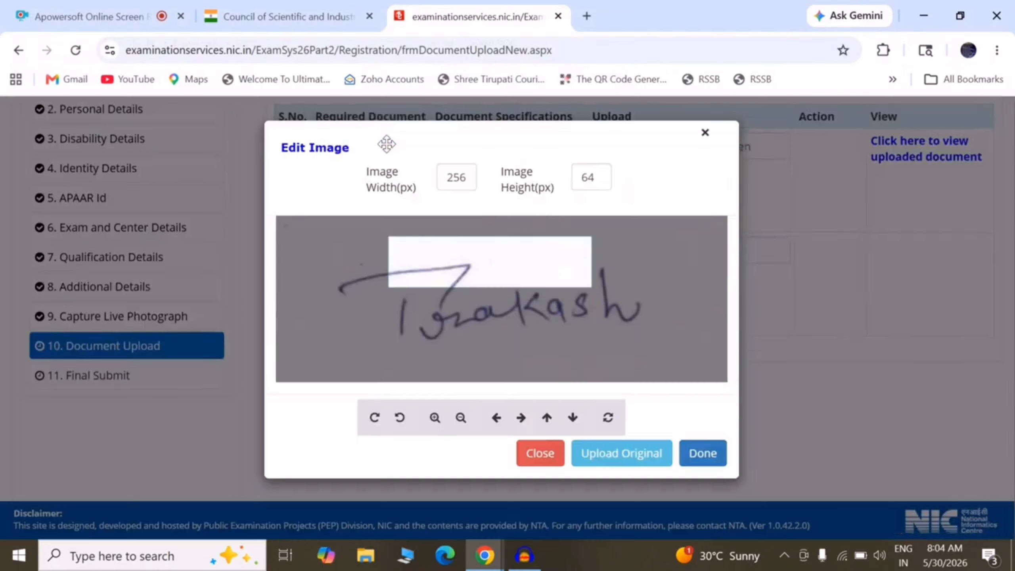
left_click(639, 460)
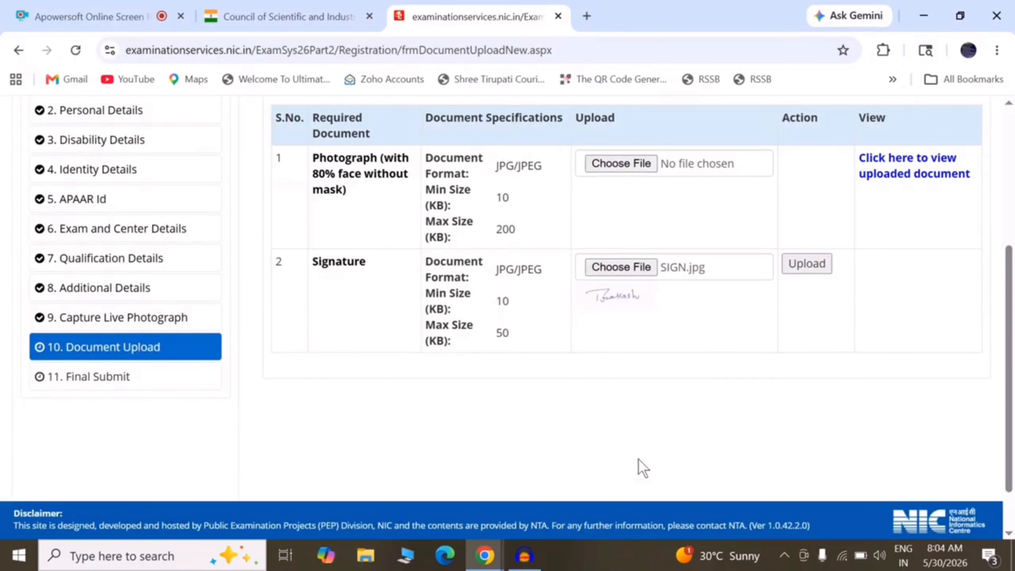
left_click(804, 268)
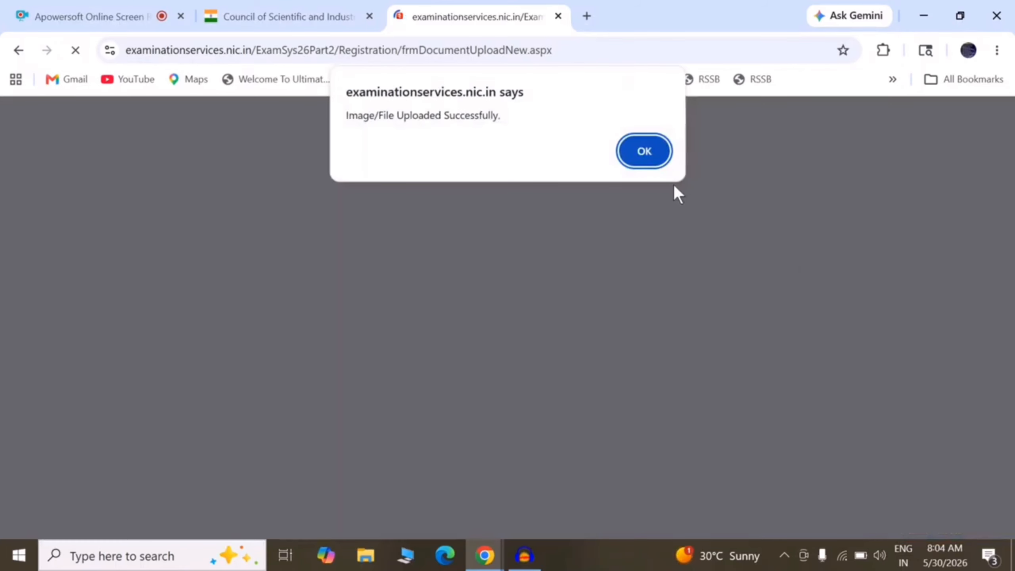
left_click(644, 150)
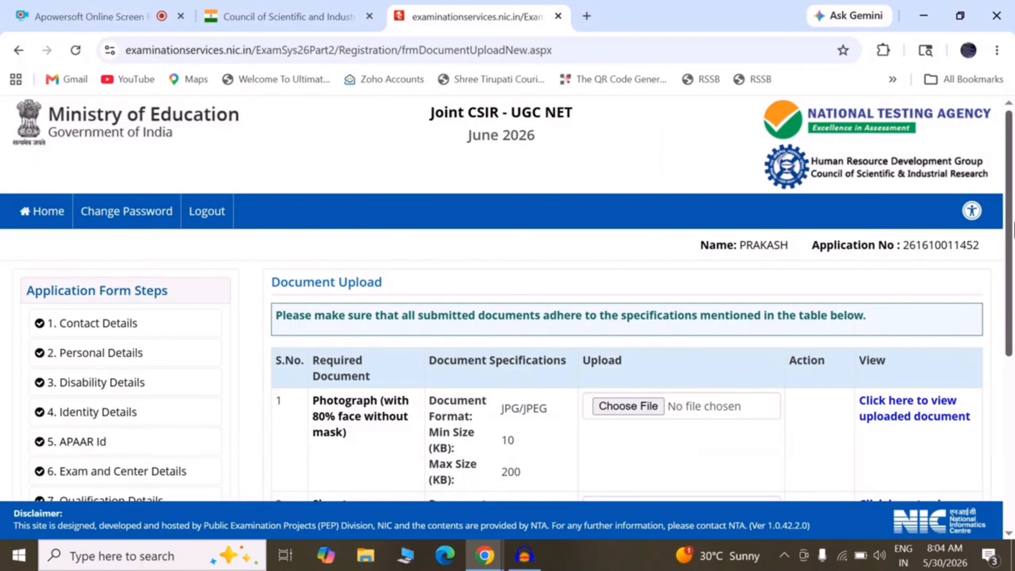
Enter the CAPTCHA, save Document Upload, and confirm to proceed to final submit.
scroll(681, 354, "down", 5)
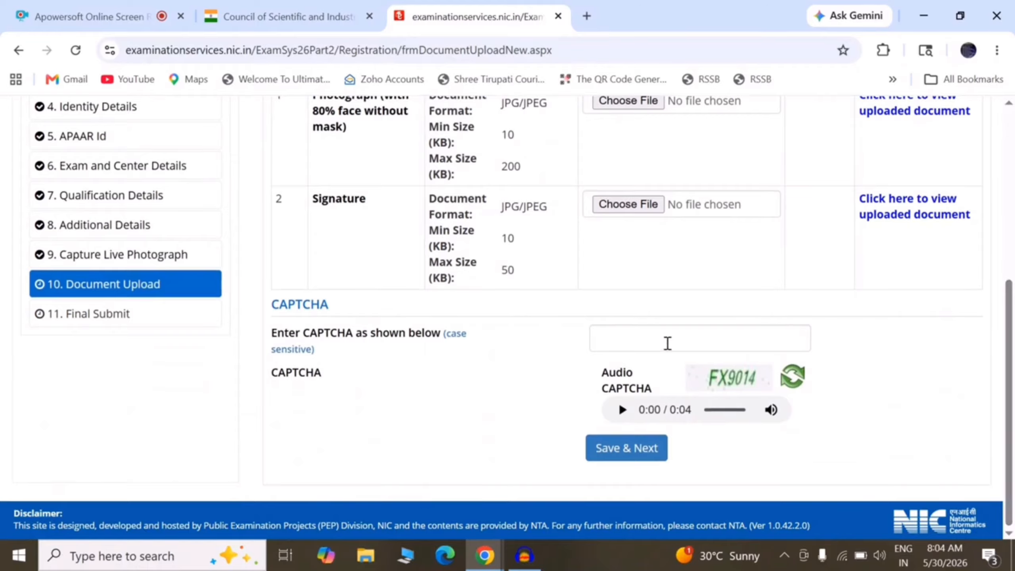
left_click(667, 343)
type("FX9014")
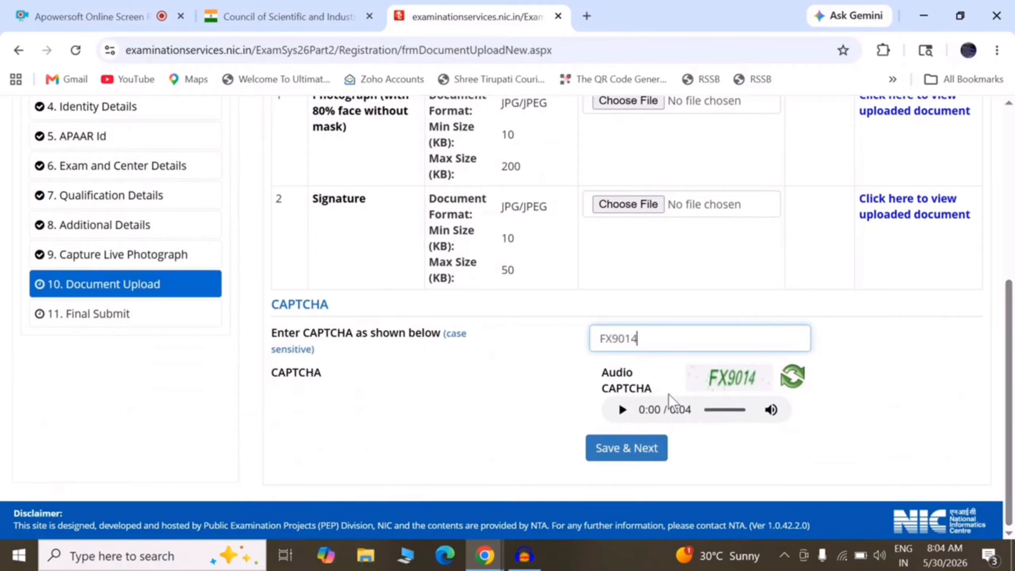
left_click(627, 446)
left_click(490, 350)
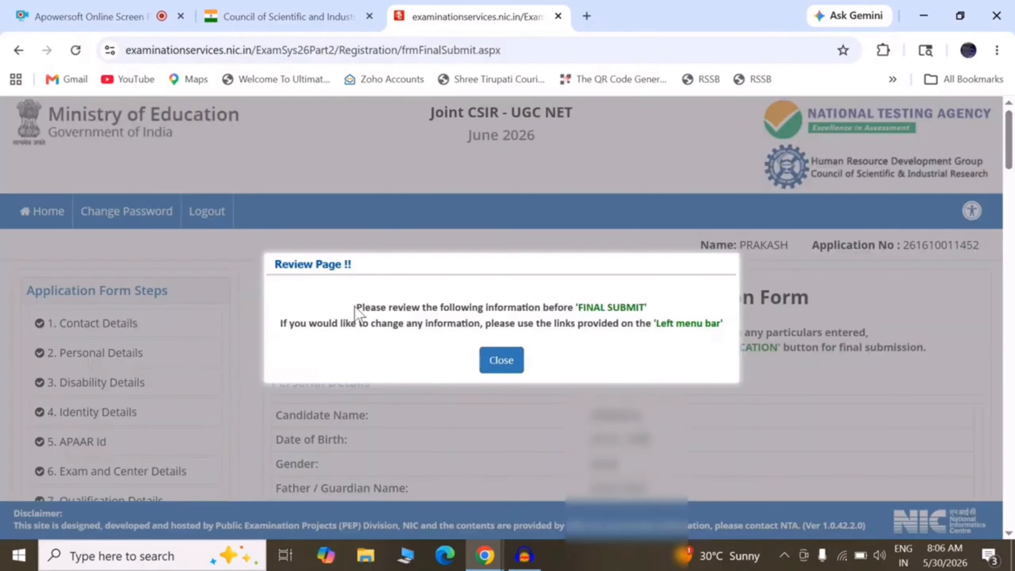
Read and dismiss the reminder to review details before final submission.
left_click_drag(355, 307, 641, 316)
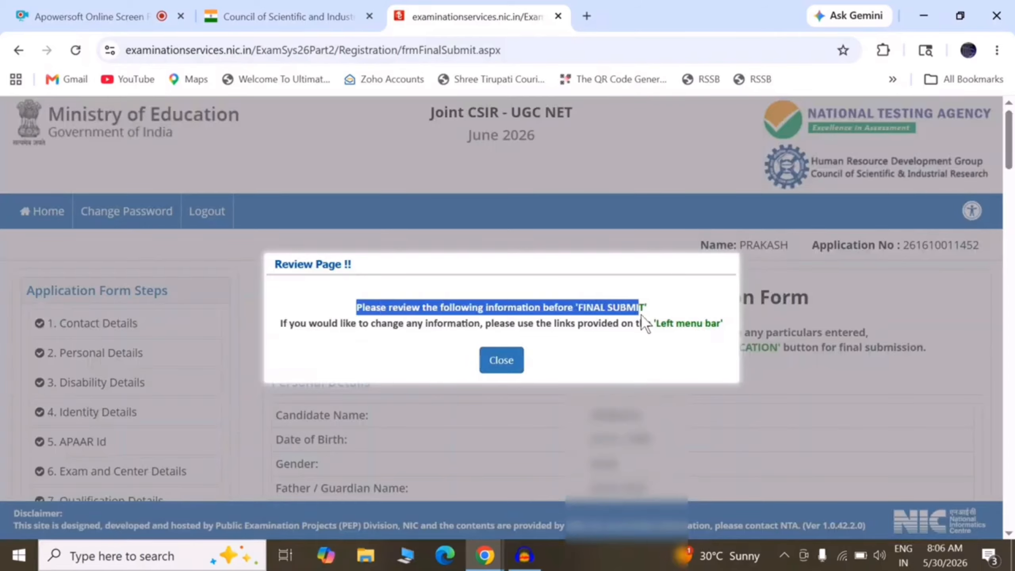
left_click_drag(282, 326, 717, 330)
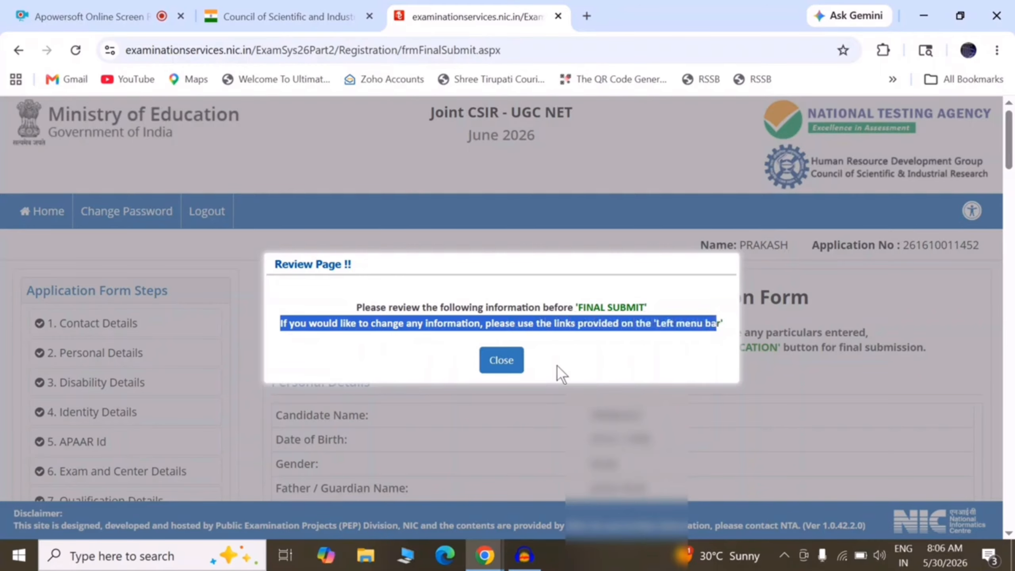
left_click(501, 364)
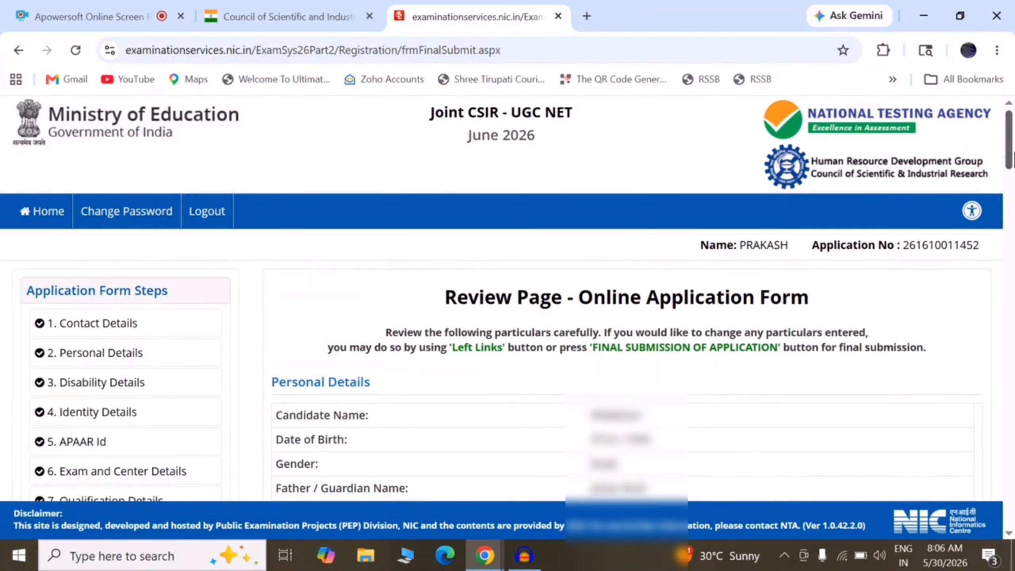
Tick 'I have verified' for personal, earlier, education and address details.
left_click_drag(1013, 152, 1012, 226)
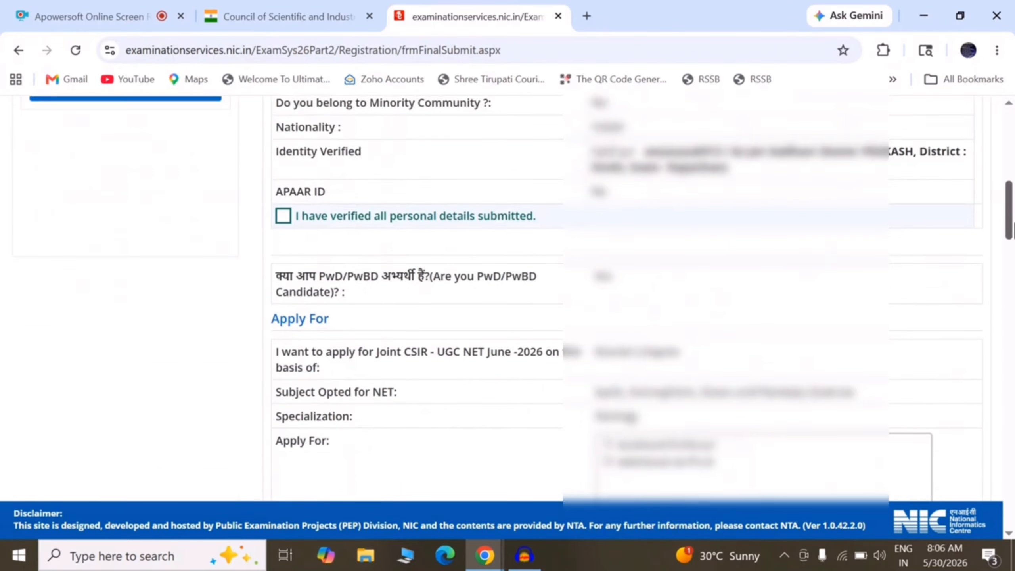
left_click(284, 216)
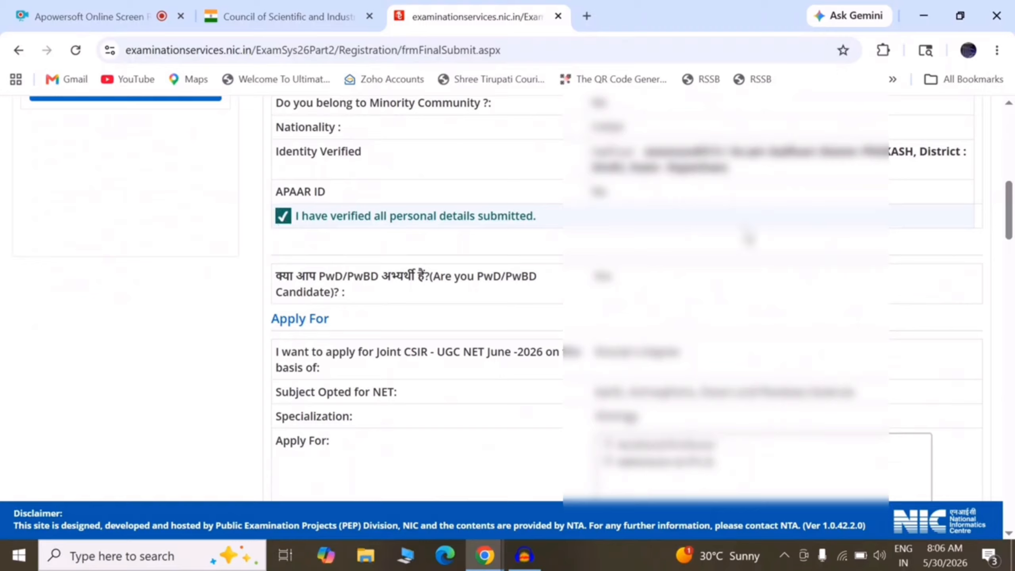
left_click_drag(1014, 232, 1014, 280)
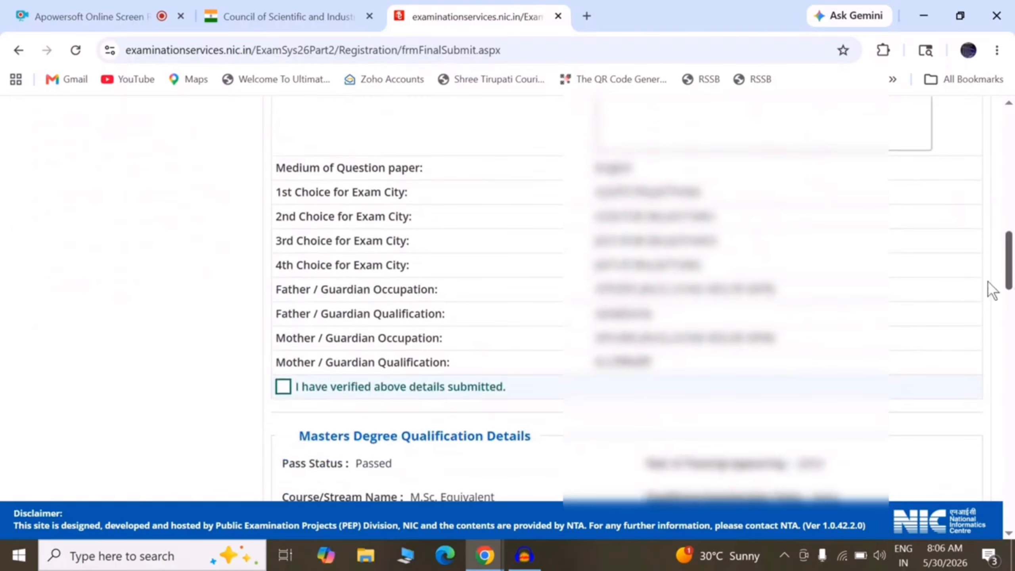
left_click(283, 387)
scroll(797, 325, "down", 6)
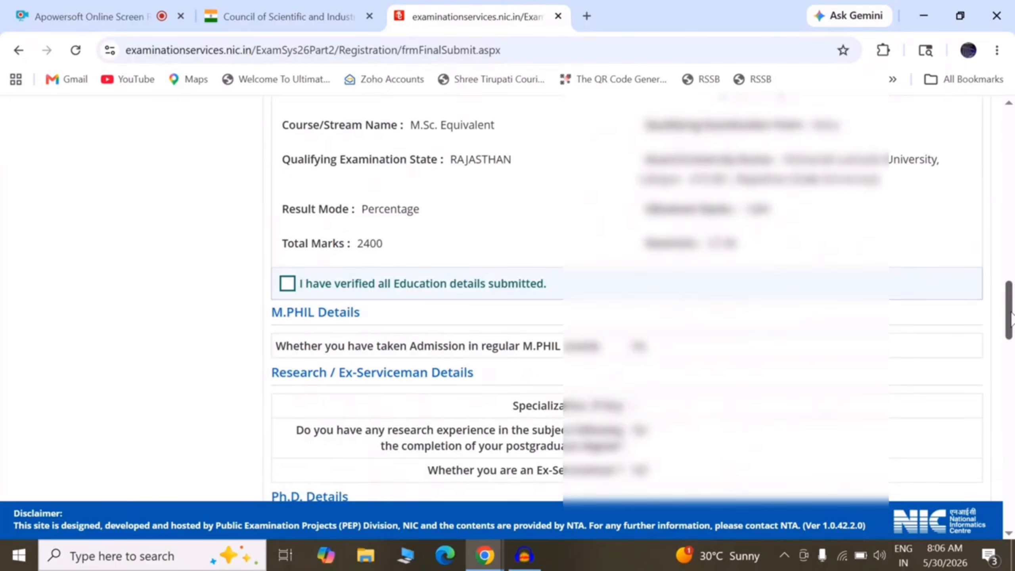
left_click(285, 283)
left_click_drag(1013, 332, 1013, 364)
scroll(1014, 364, "down", 5)
left_click(283, 204)
scroll(584, 380, "down", 9)
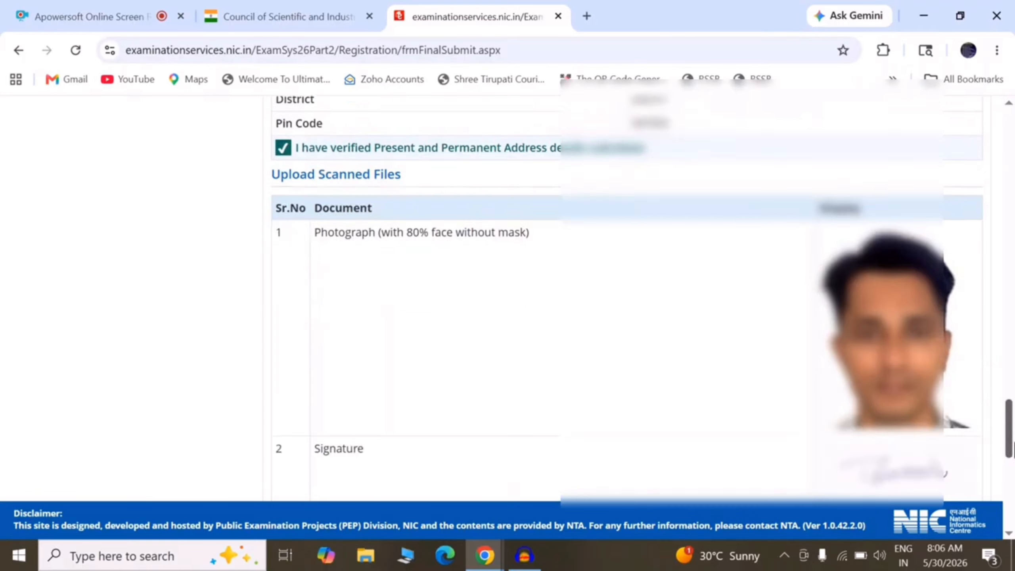
Accept the declaration and finally submit the application, confirming with Yes.
left_click(591, 435)
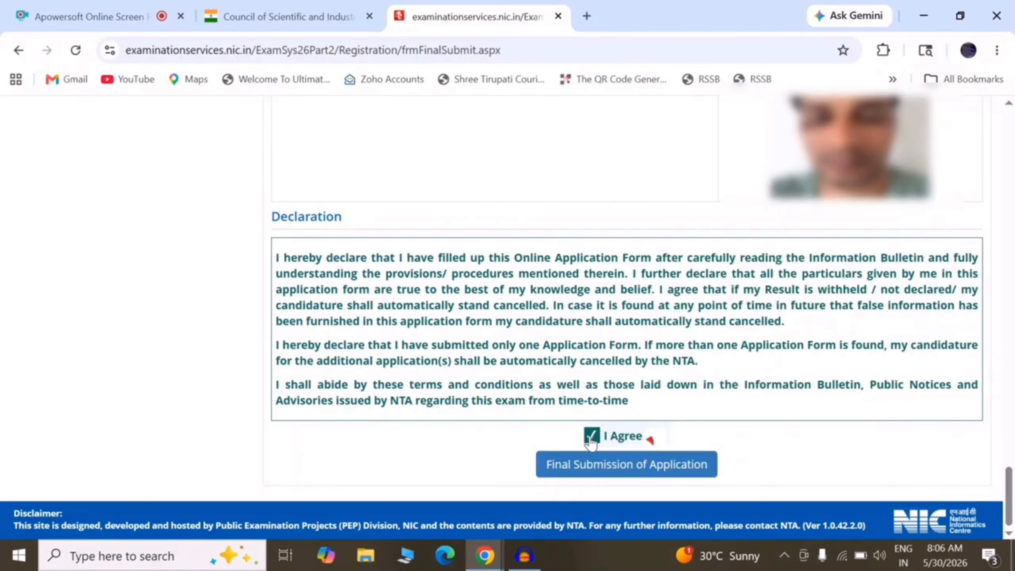
left_click(599, 475)
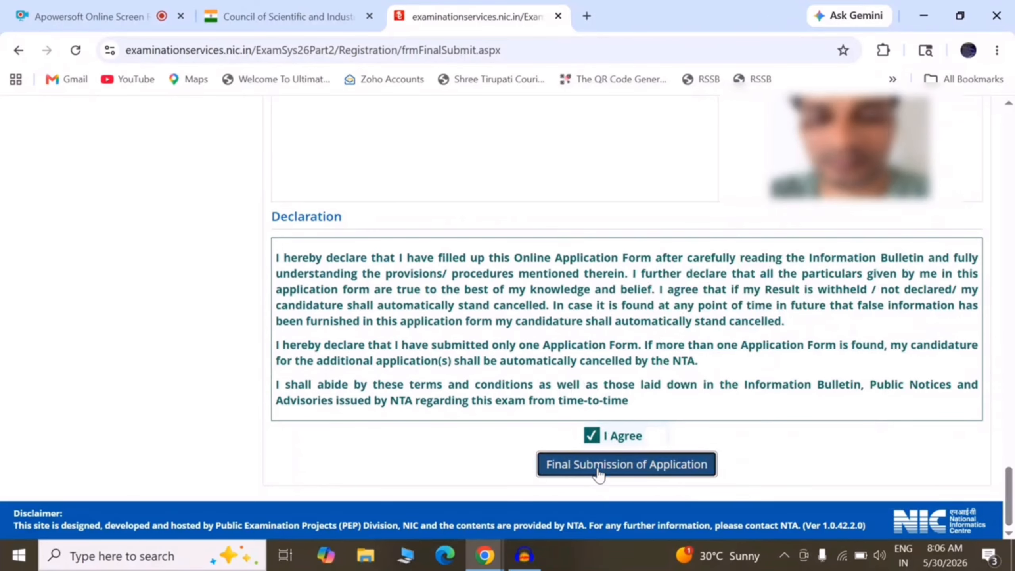
left_click(480, 348)
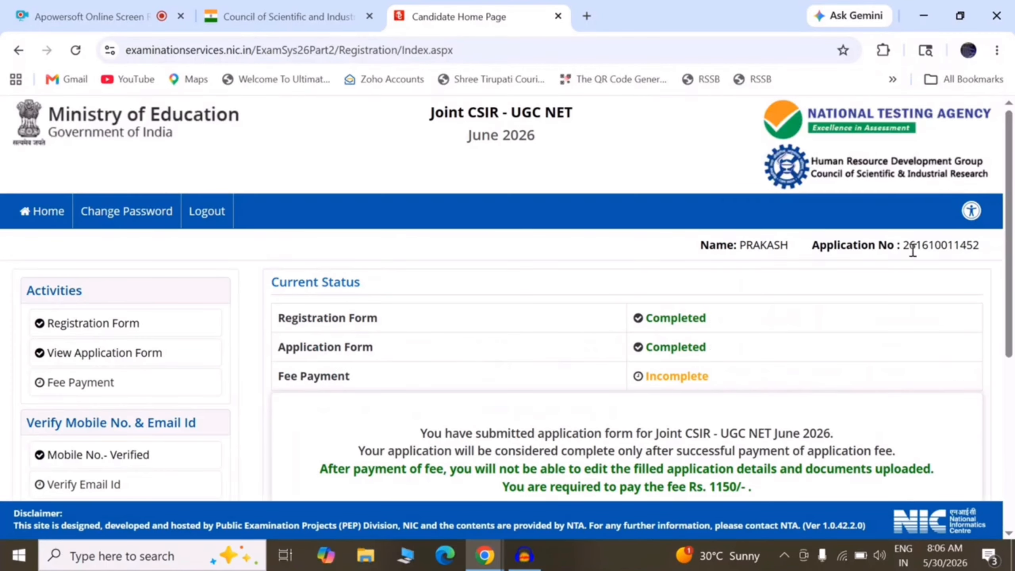
Review the application-submitted message and the Rs. 1150 fee line, then go to email verification.
scroll(1007, 272, "down", 2)
scroll(1006, 272, "down", 3)
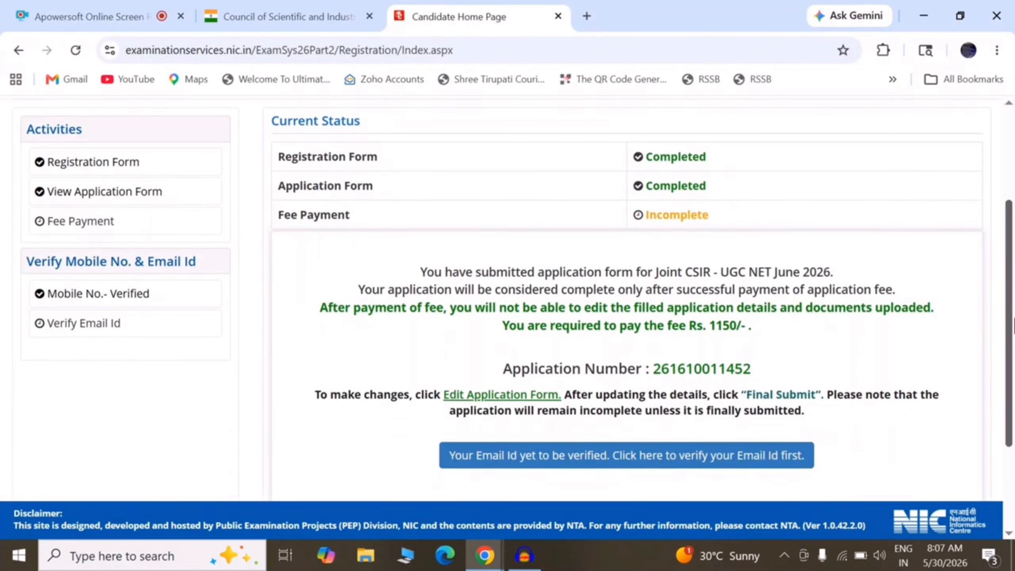
left_click_drag(424, 273, 816, 272)
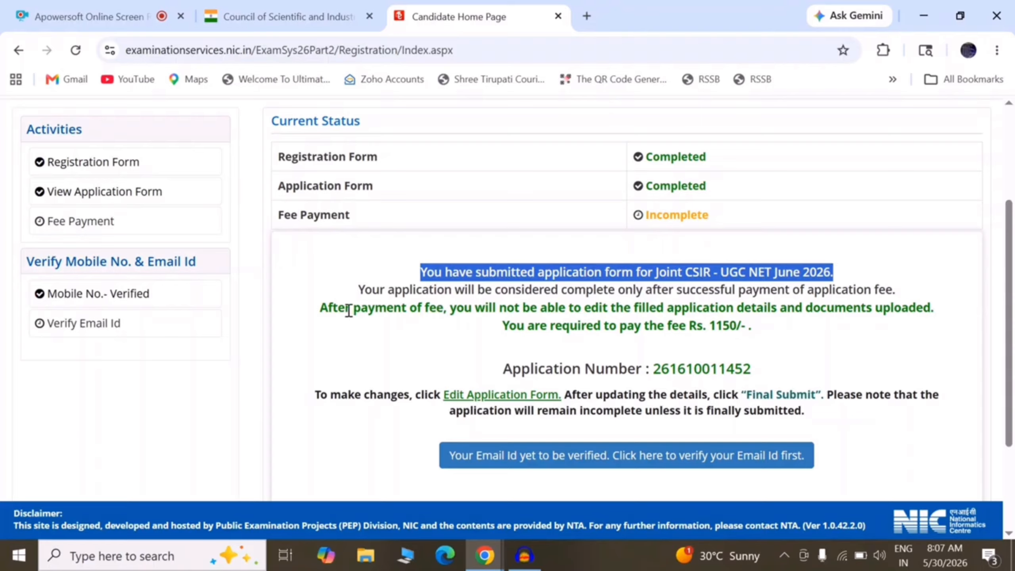
left_click_drag(500, 326, 746, 326)
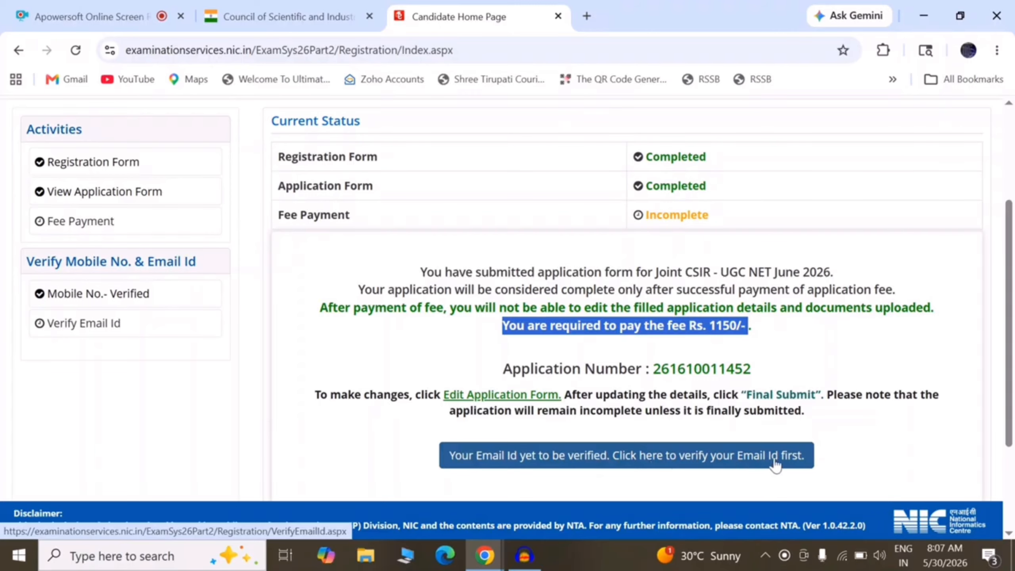
left_click(611, 464)
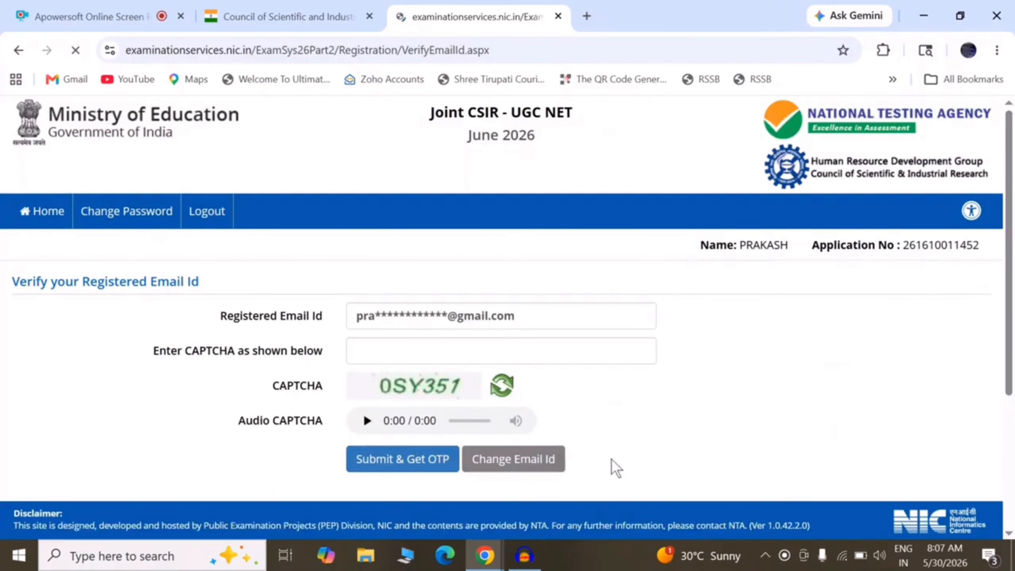
Verify the registered email id using the CAPTCHA and the emailed OTP, and acknowledge the success message.
left_click(485, 339)
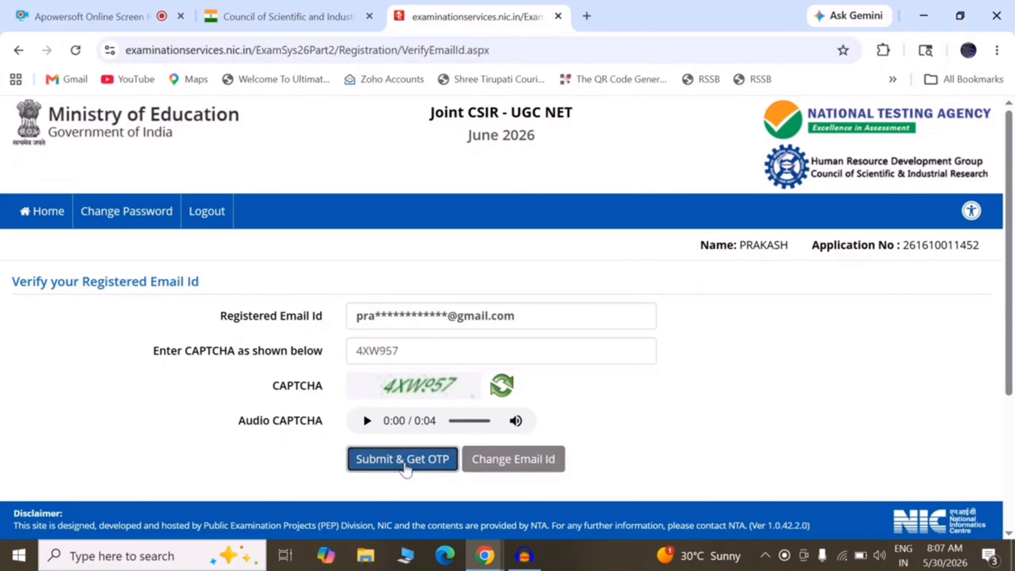
left_click(404, 460)
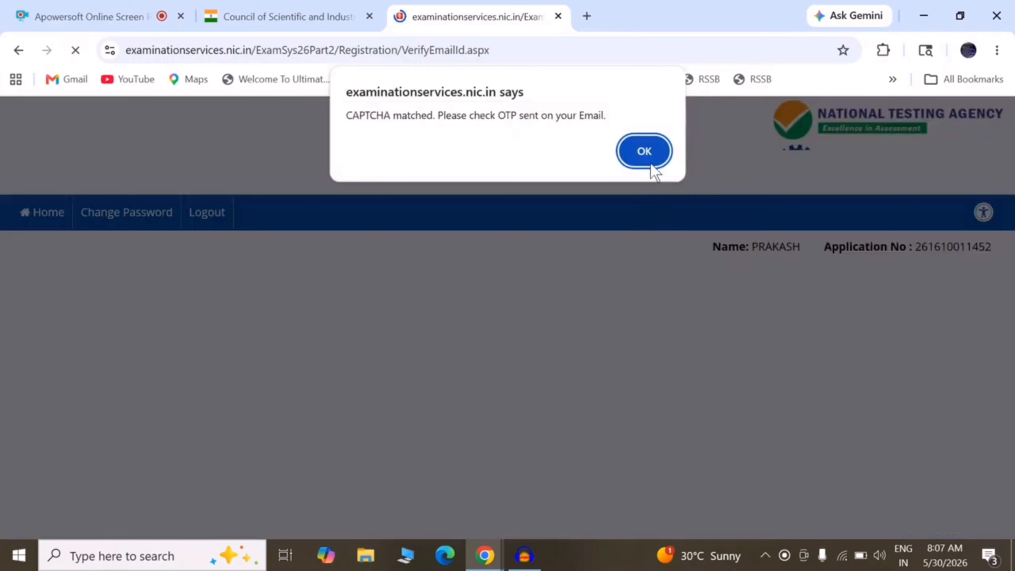
left_click(650, 162)
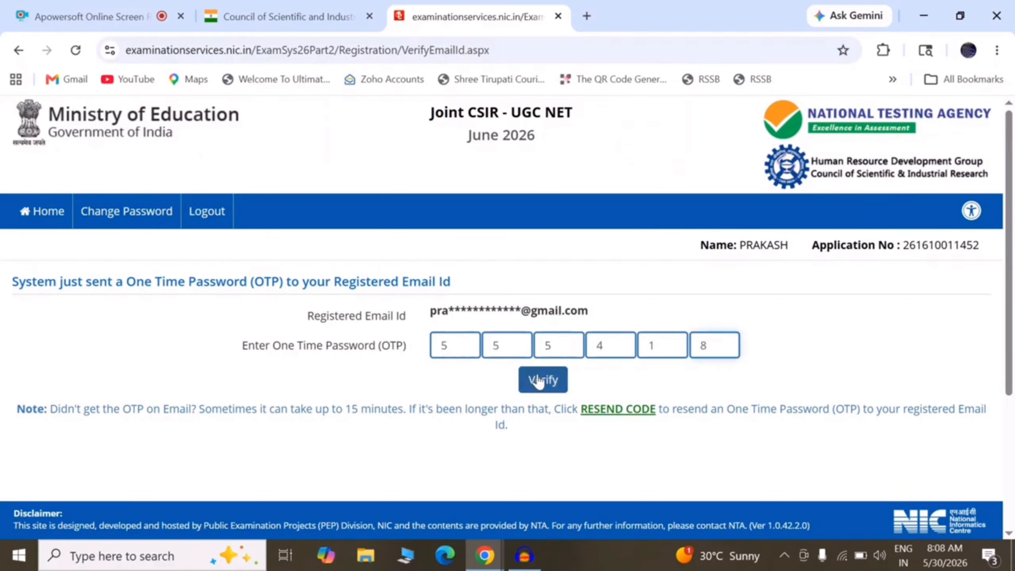
left_click(537, 375)
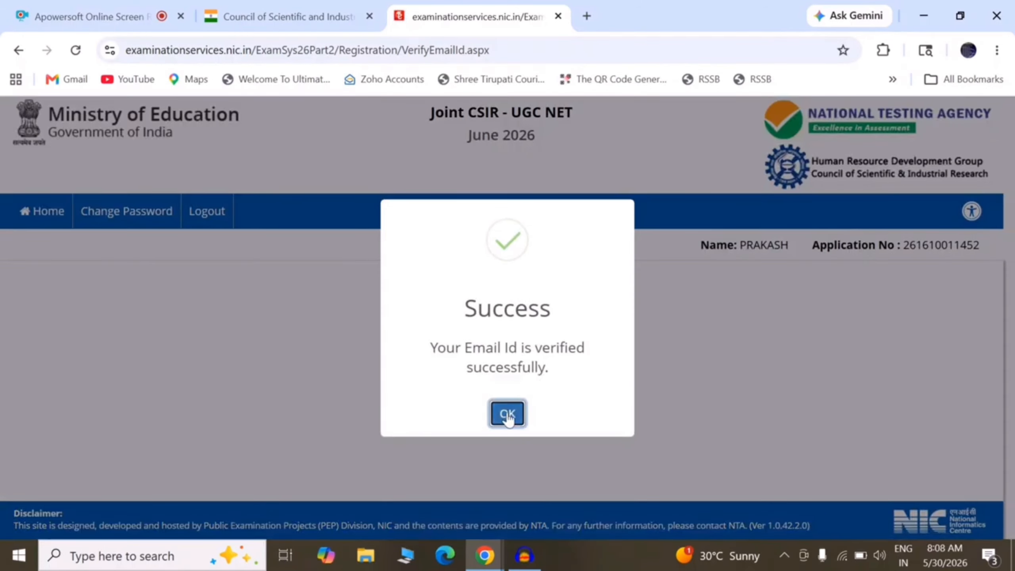
left_click(507, 413)
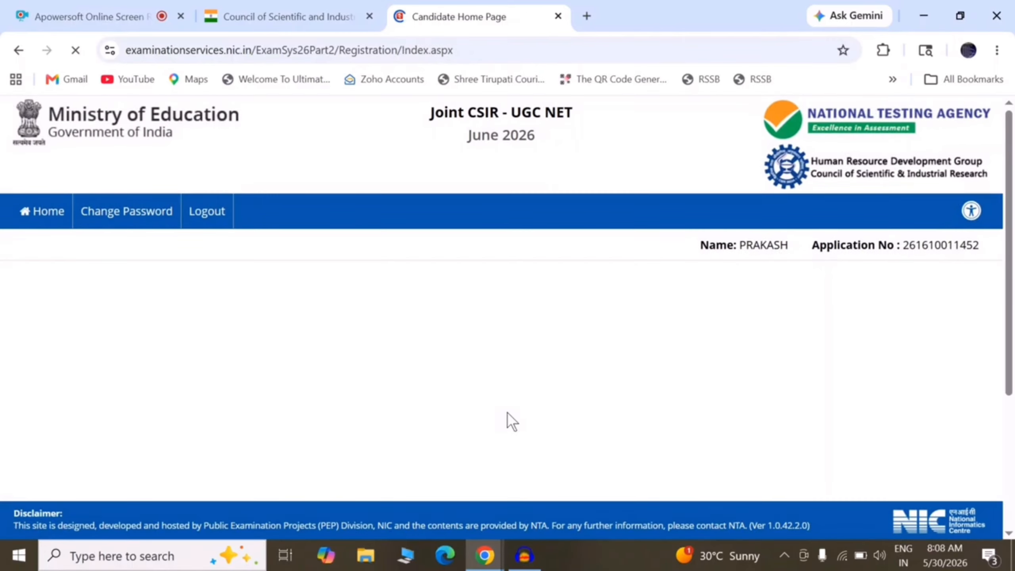
Choose Online Payment for the Rs. 1150 examination fee and confirm proceeding to payment.
scroll(701, 362, "down", 4)
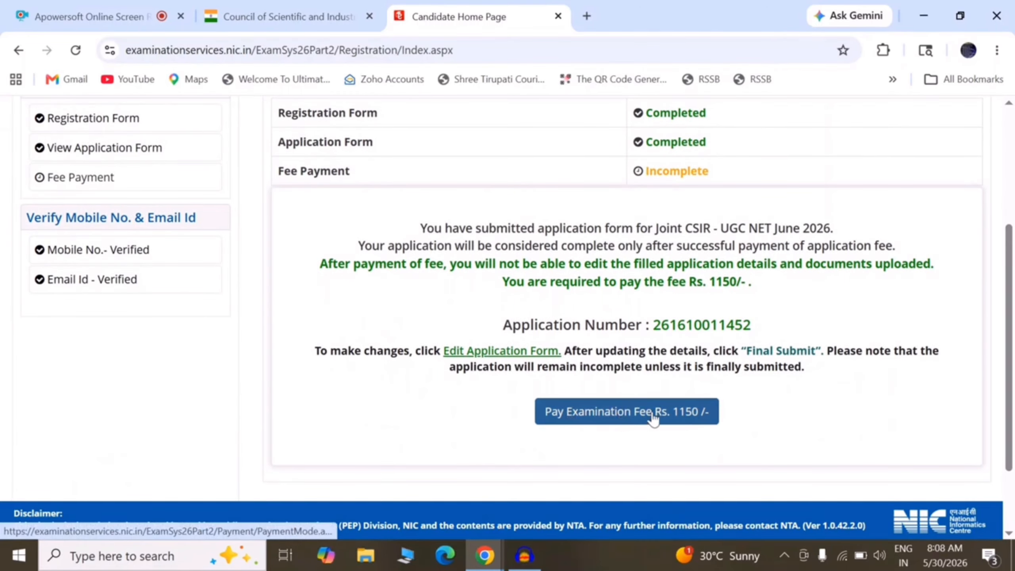
left_click(651, 414)
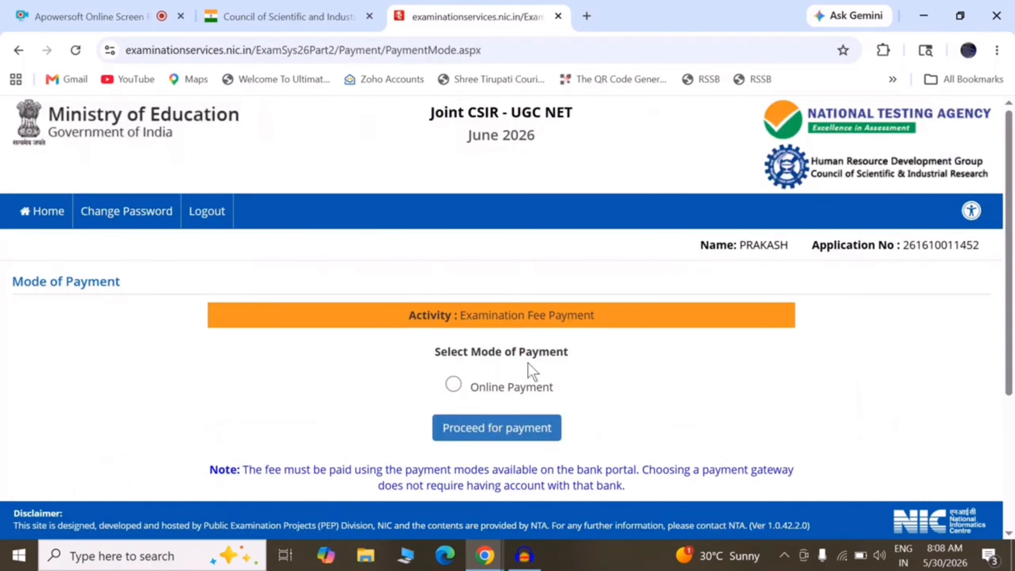
left_click(454, 384)
left_click(469, 433)
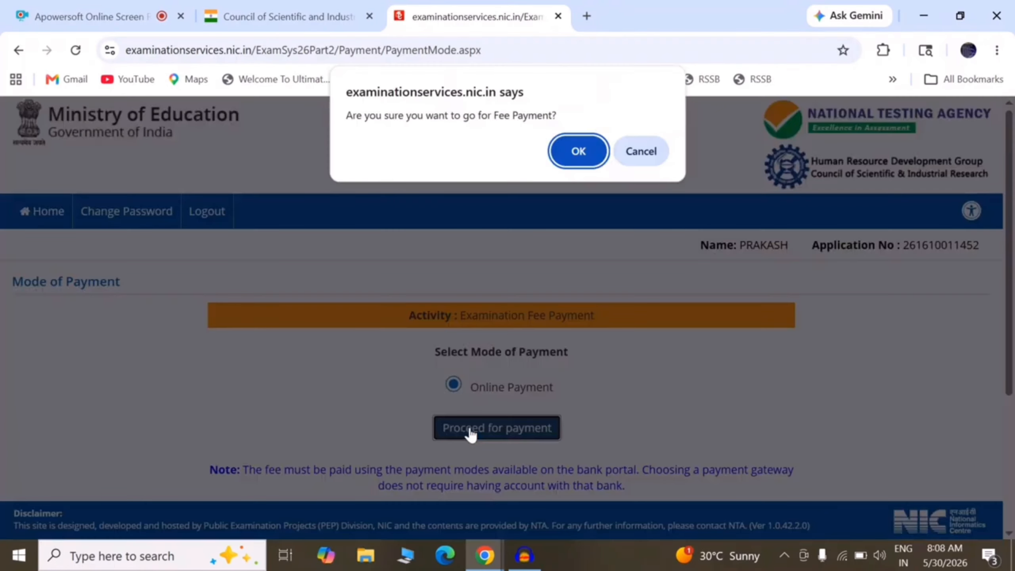
left_click(593, 148)
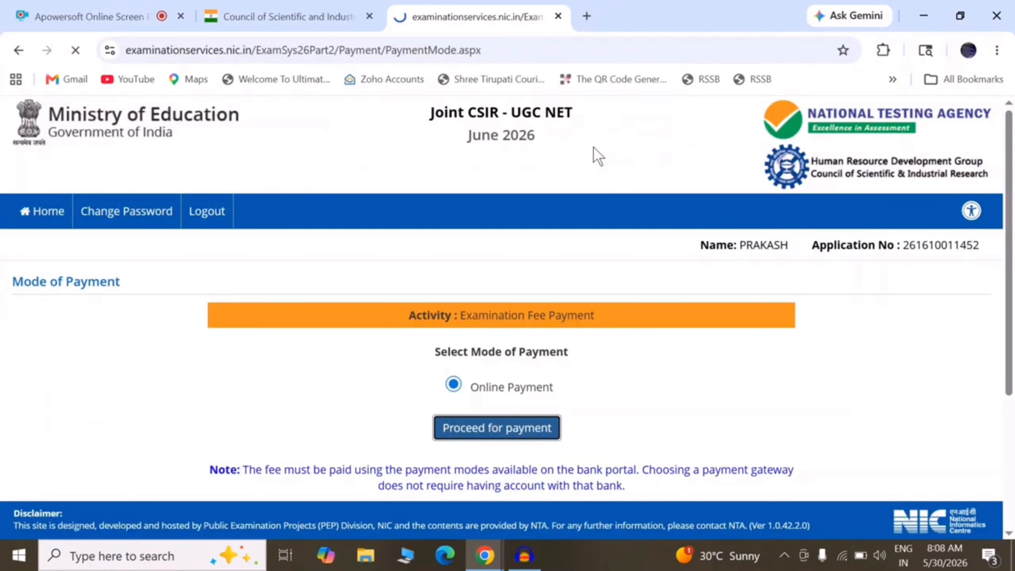
scroll(301, 305, "down", 5)
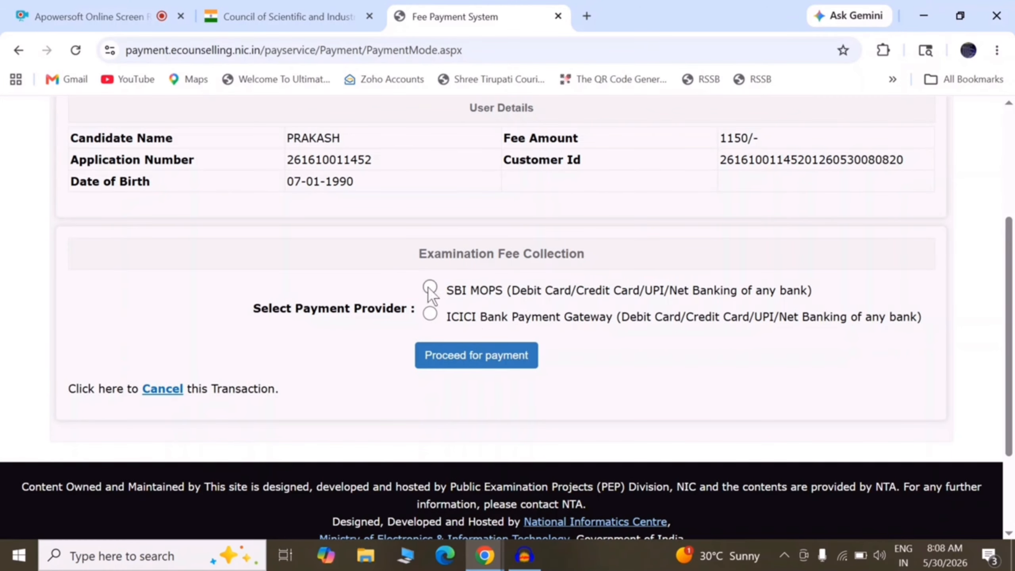
Select SBI MOPS, pick UPI, confirm, and scroll to the Rs 1150 payment QR code.
left_click(454, 362)
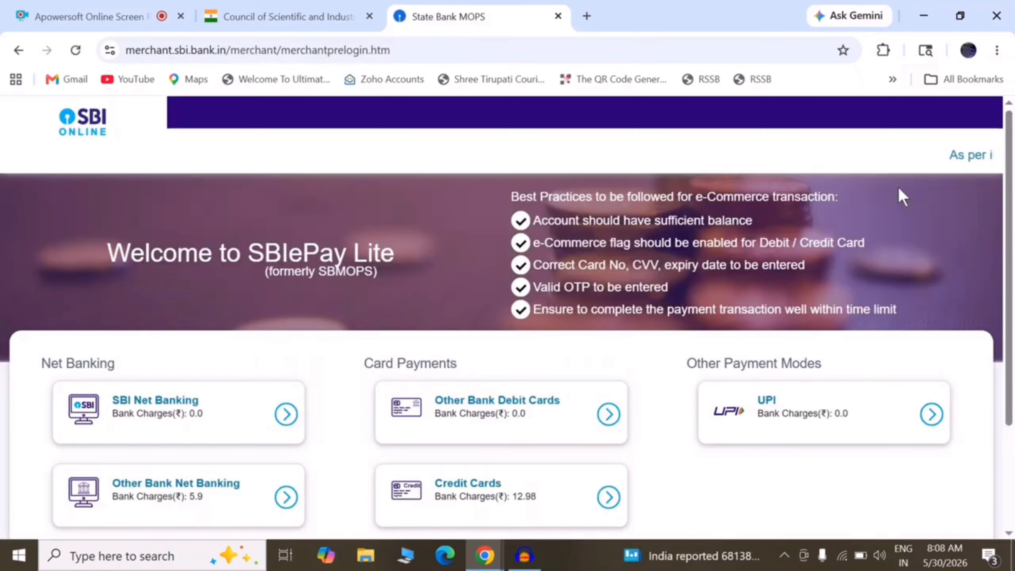
scroll(568, 335, "down", 3)
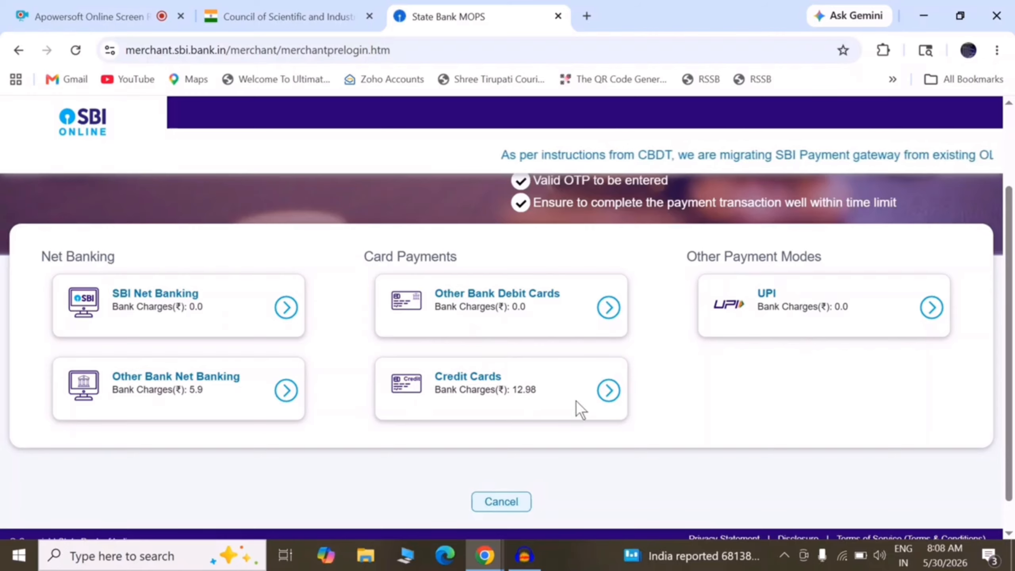
left_click(789, 300)
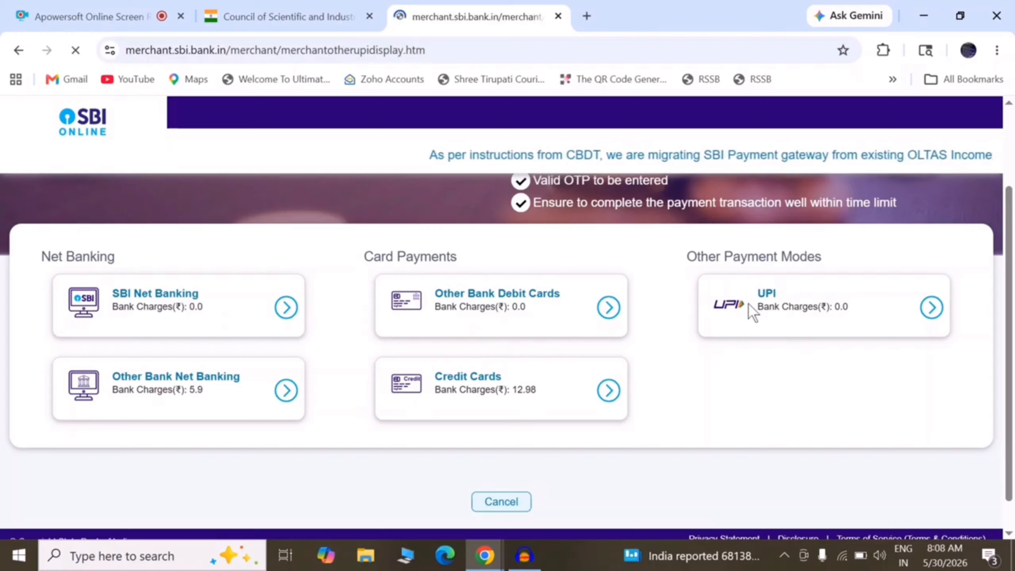
scroll(754, 314, "down", 5)
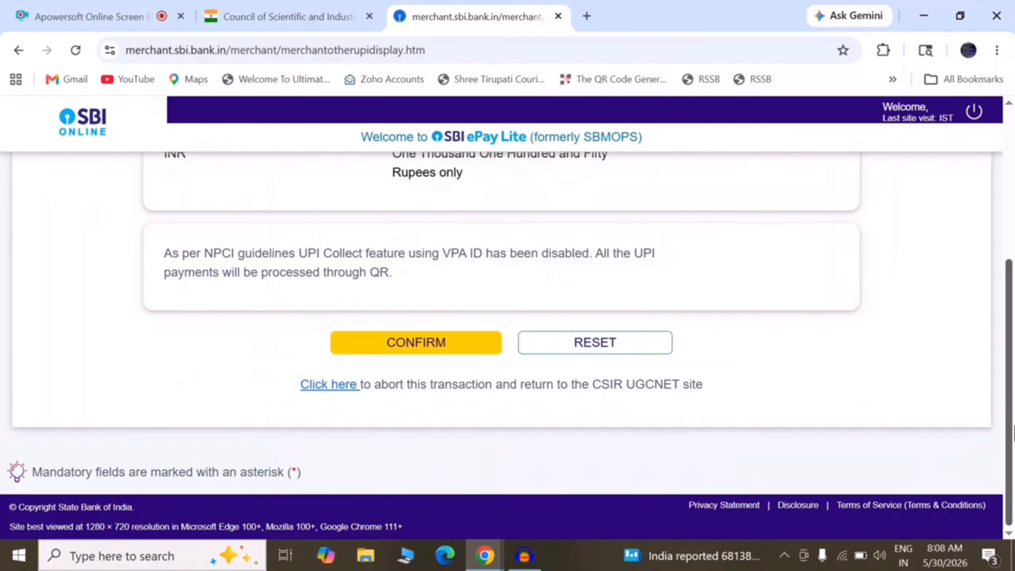
left_click(416, 343)
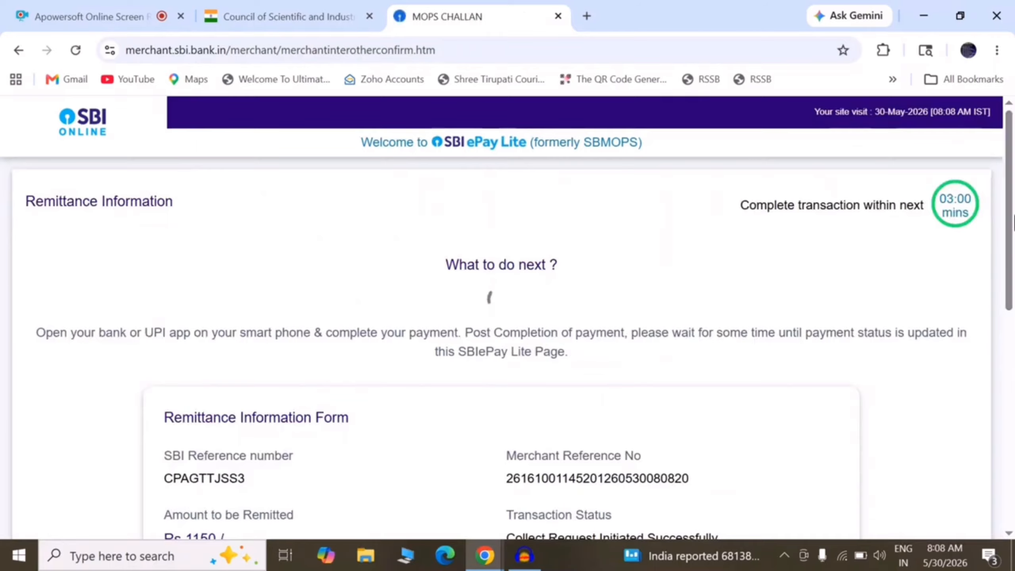
left_click_drag(1009, 230, 1013, 356)
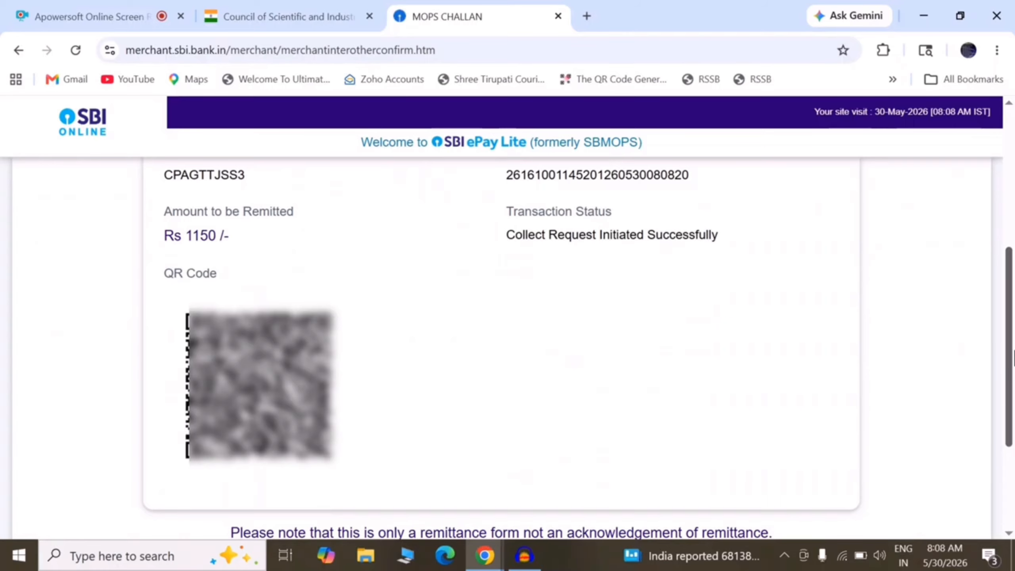